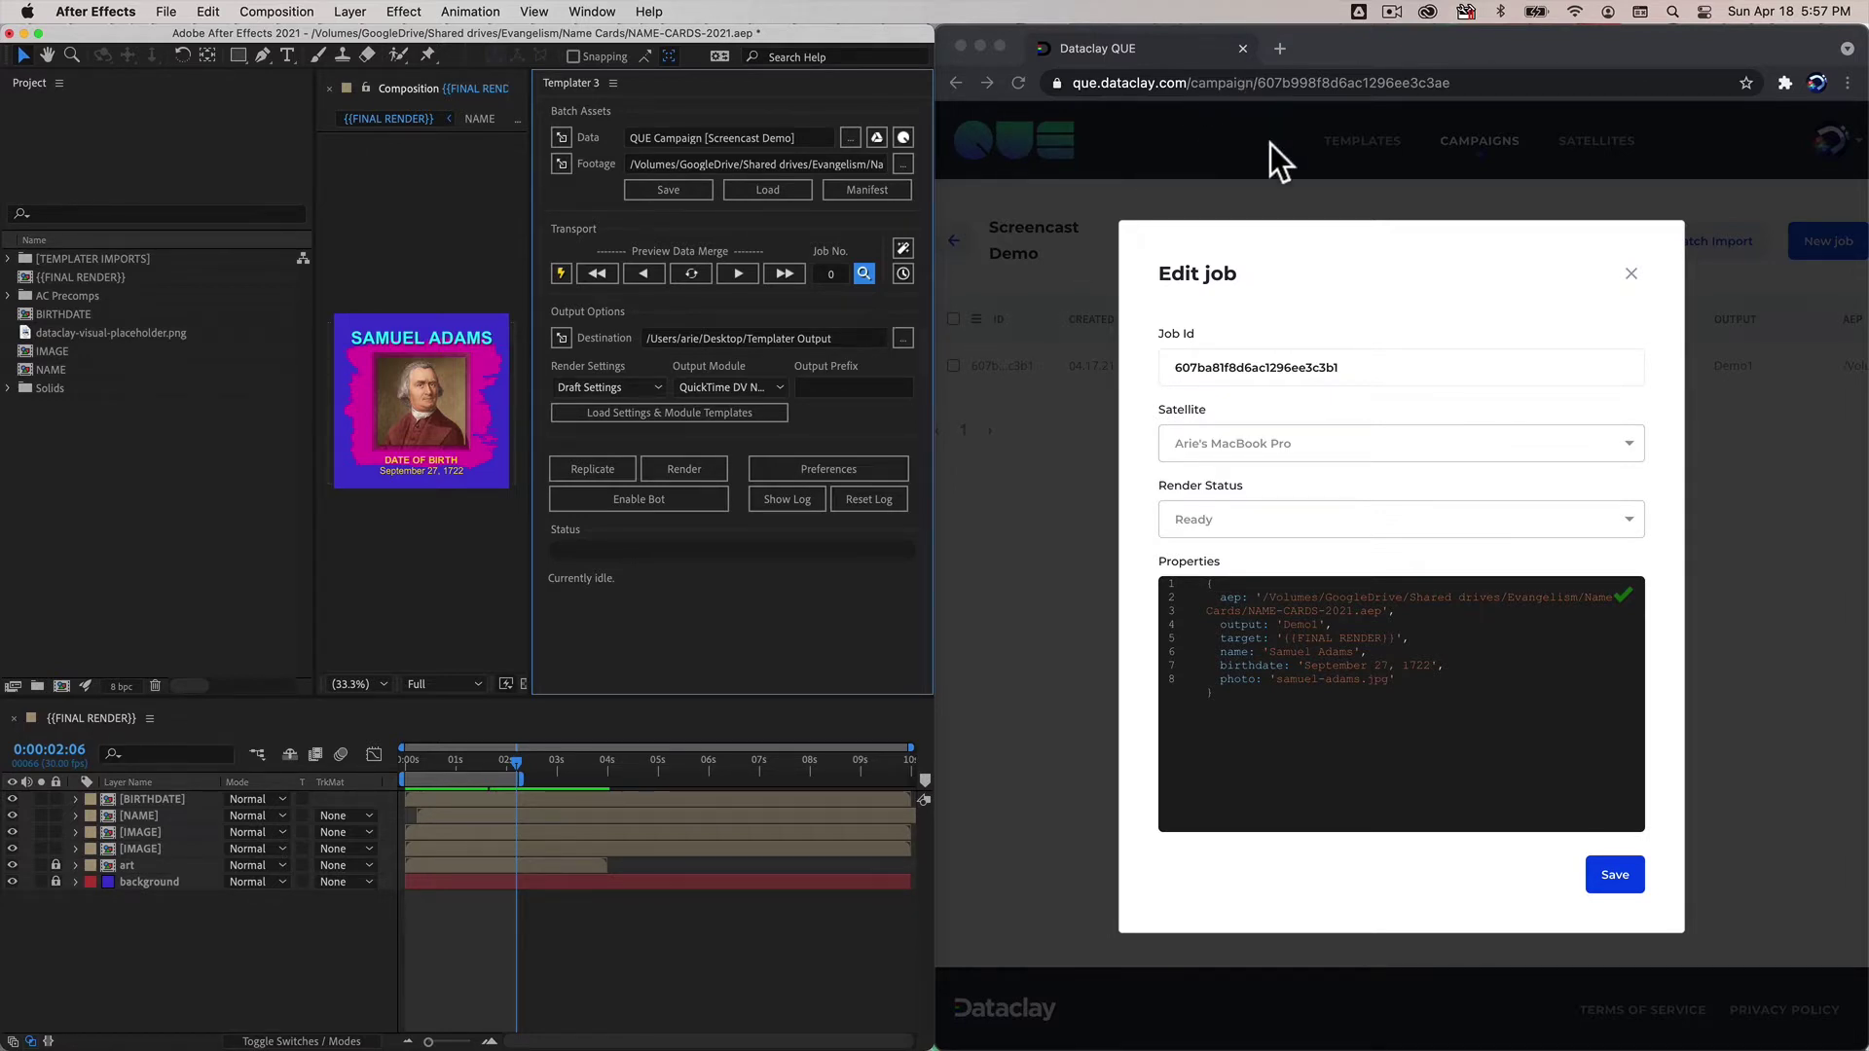
# Bring the browser full screen and close the Samuel Adams job details in QUE
pyautogui.press('super+h')
pyautogui.hotkey('ctrl', 'alt', 'Return')
pyautogui.click(1162, 274)
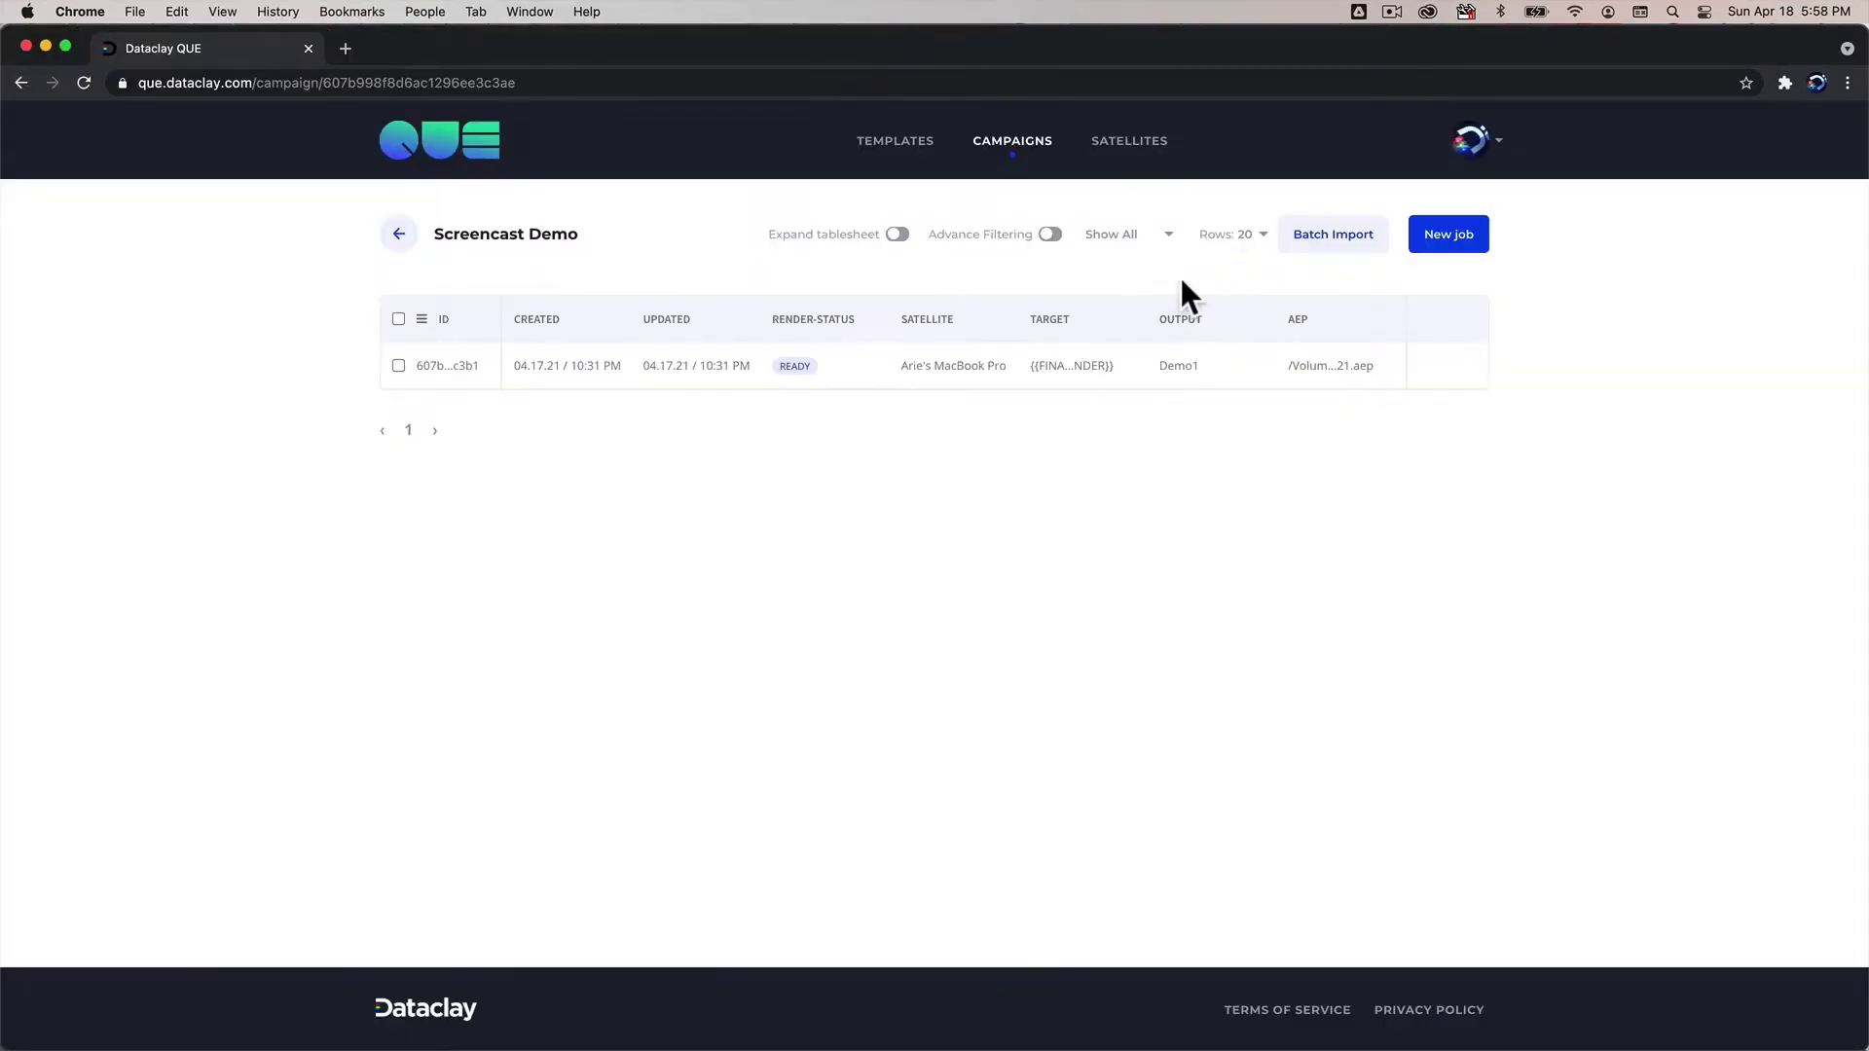
# Start a batch import, pick known-people.json from Name Cards, and preview its JSON list of people
pyautogui.click(1351, 251)
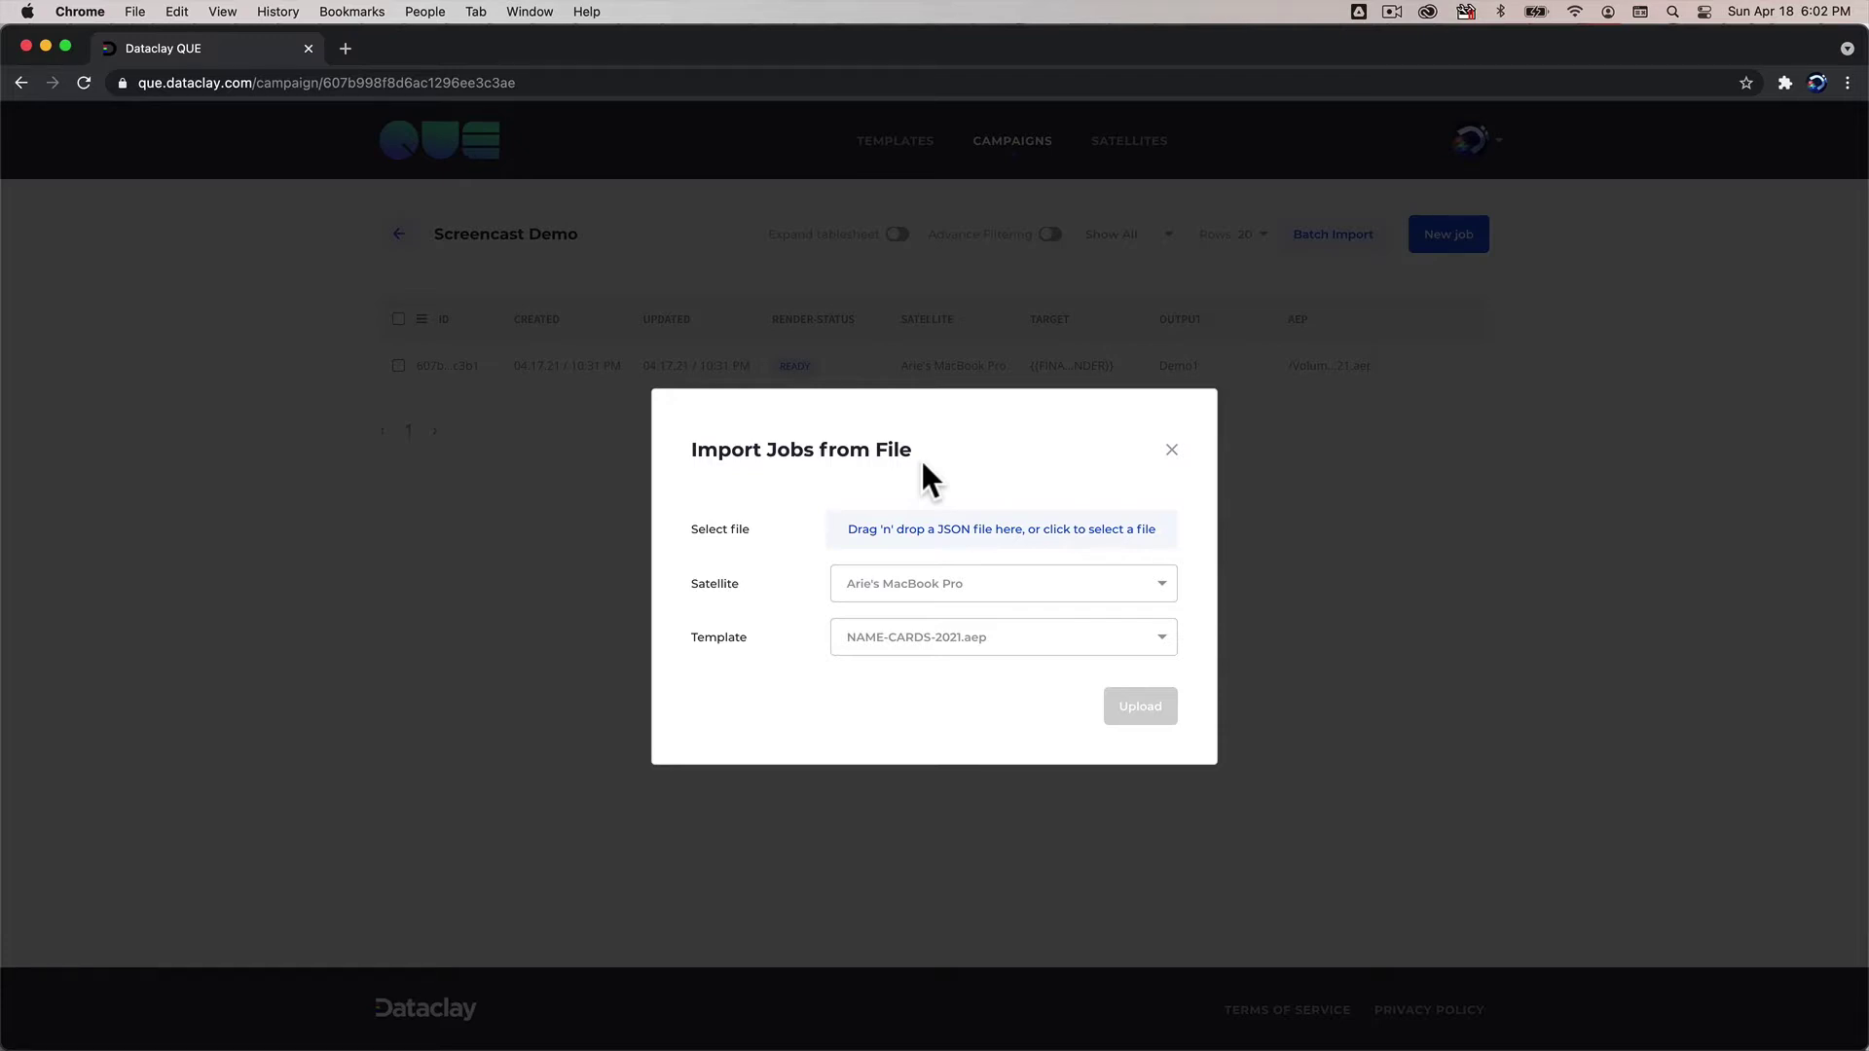
pyautogui.click(1074, 526)
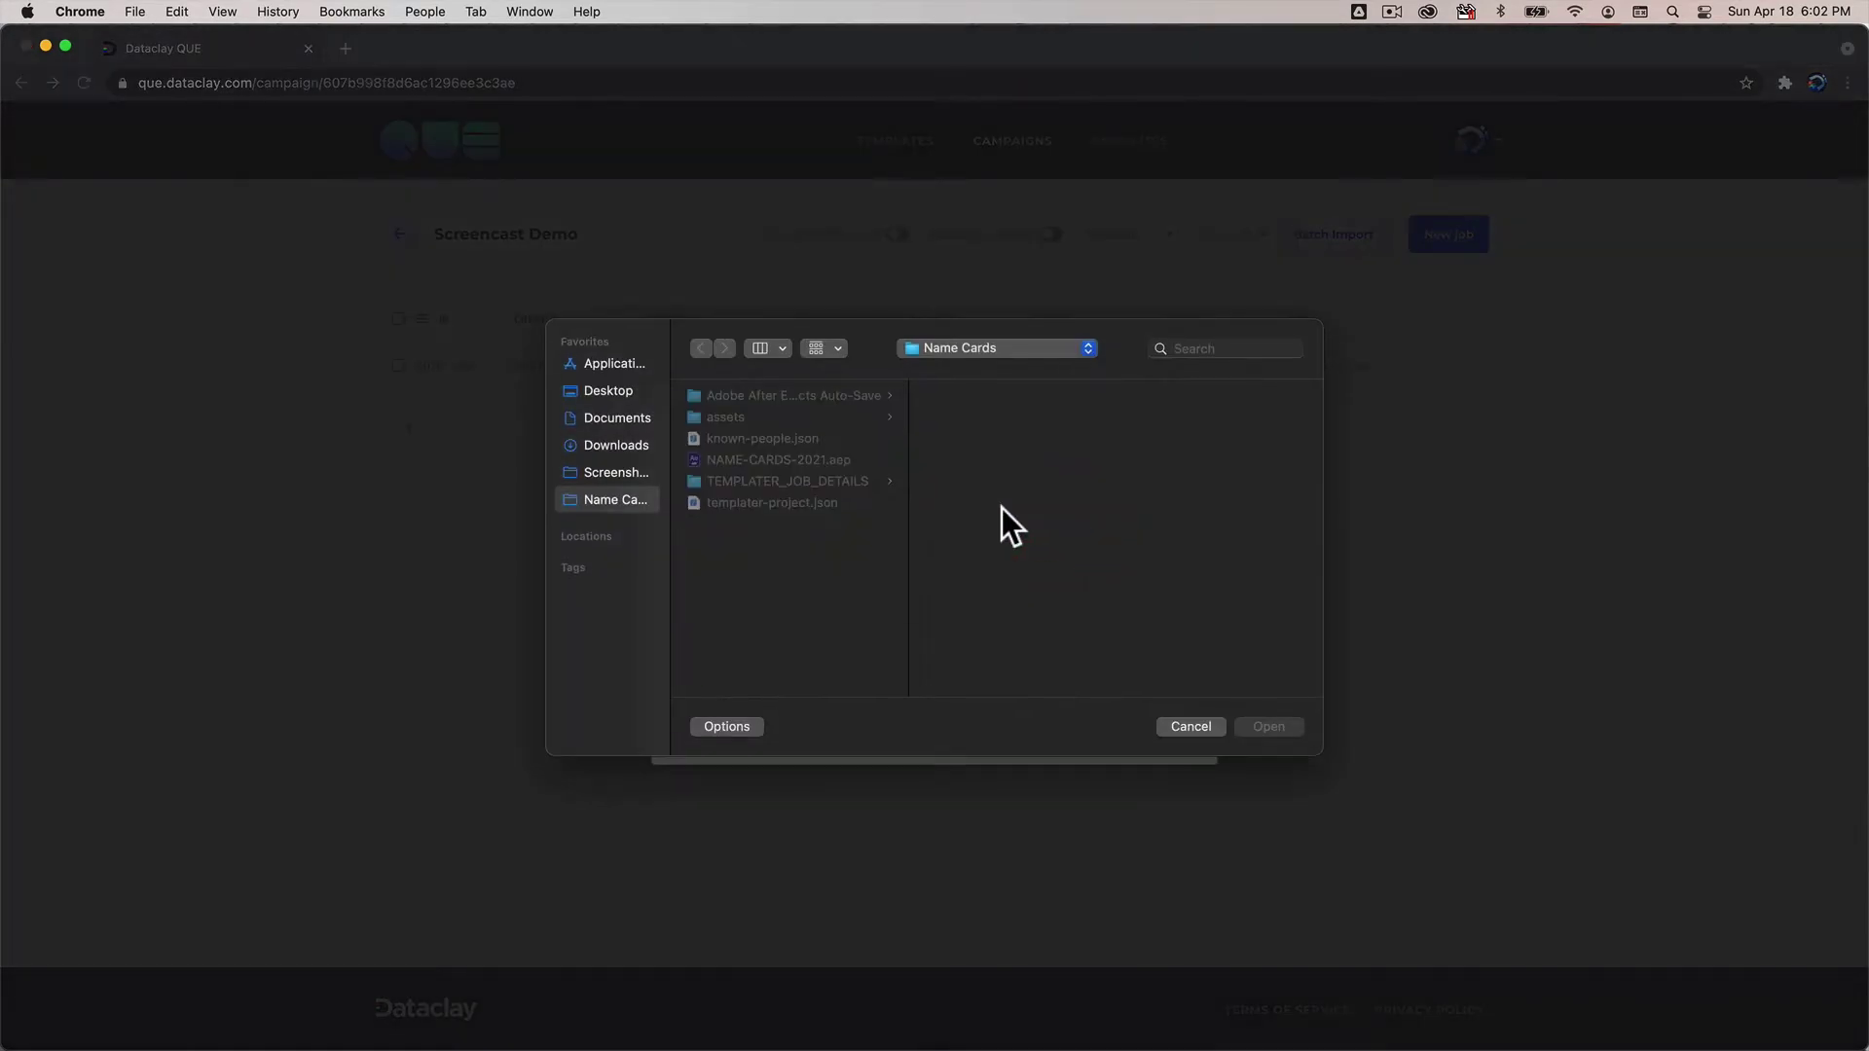
pyautogui.click(778, 443)
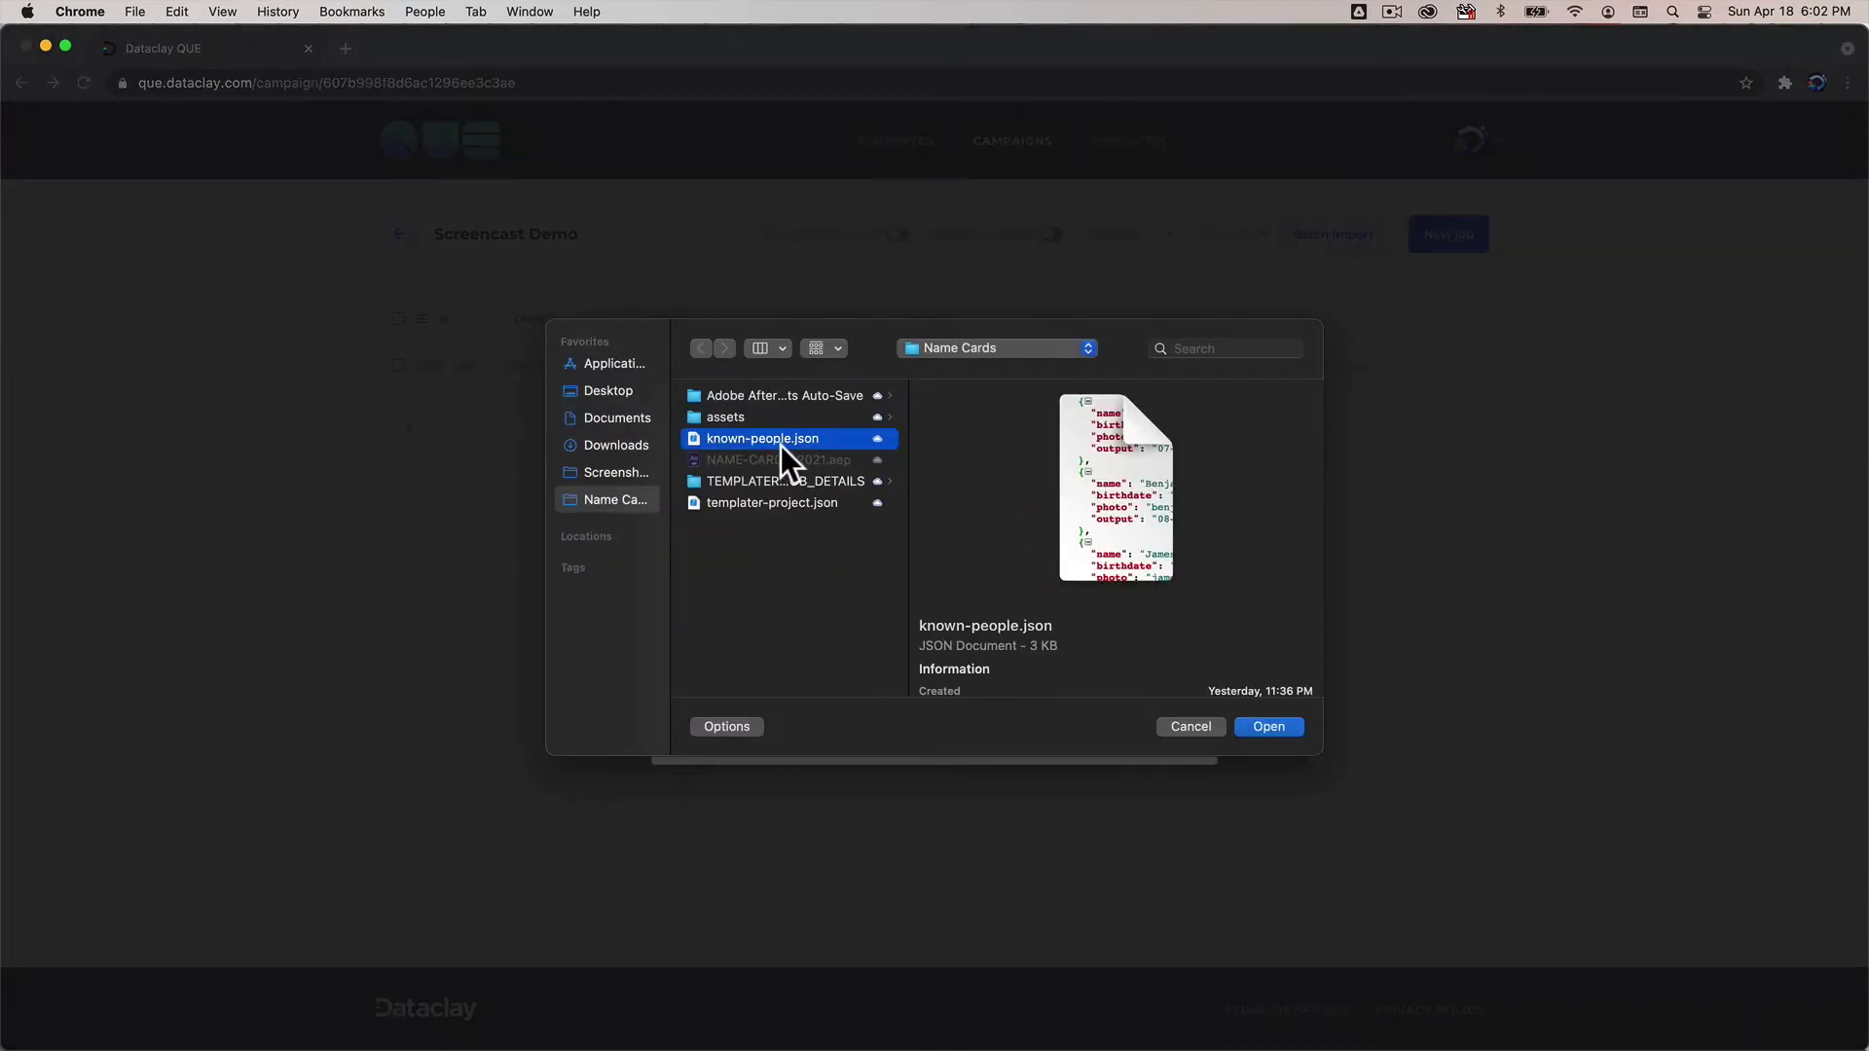
pyautogui.press('space')
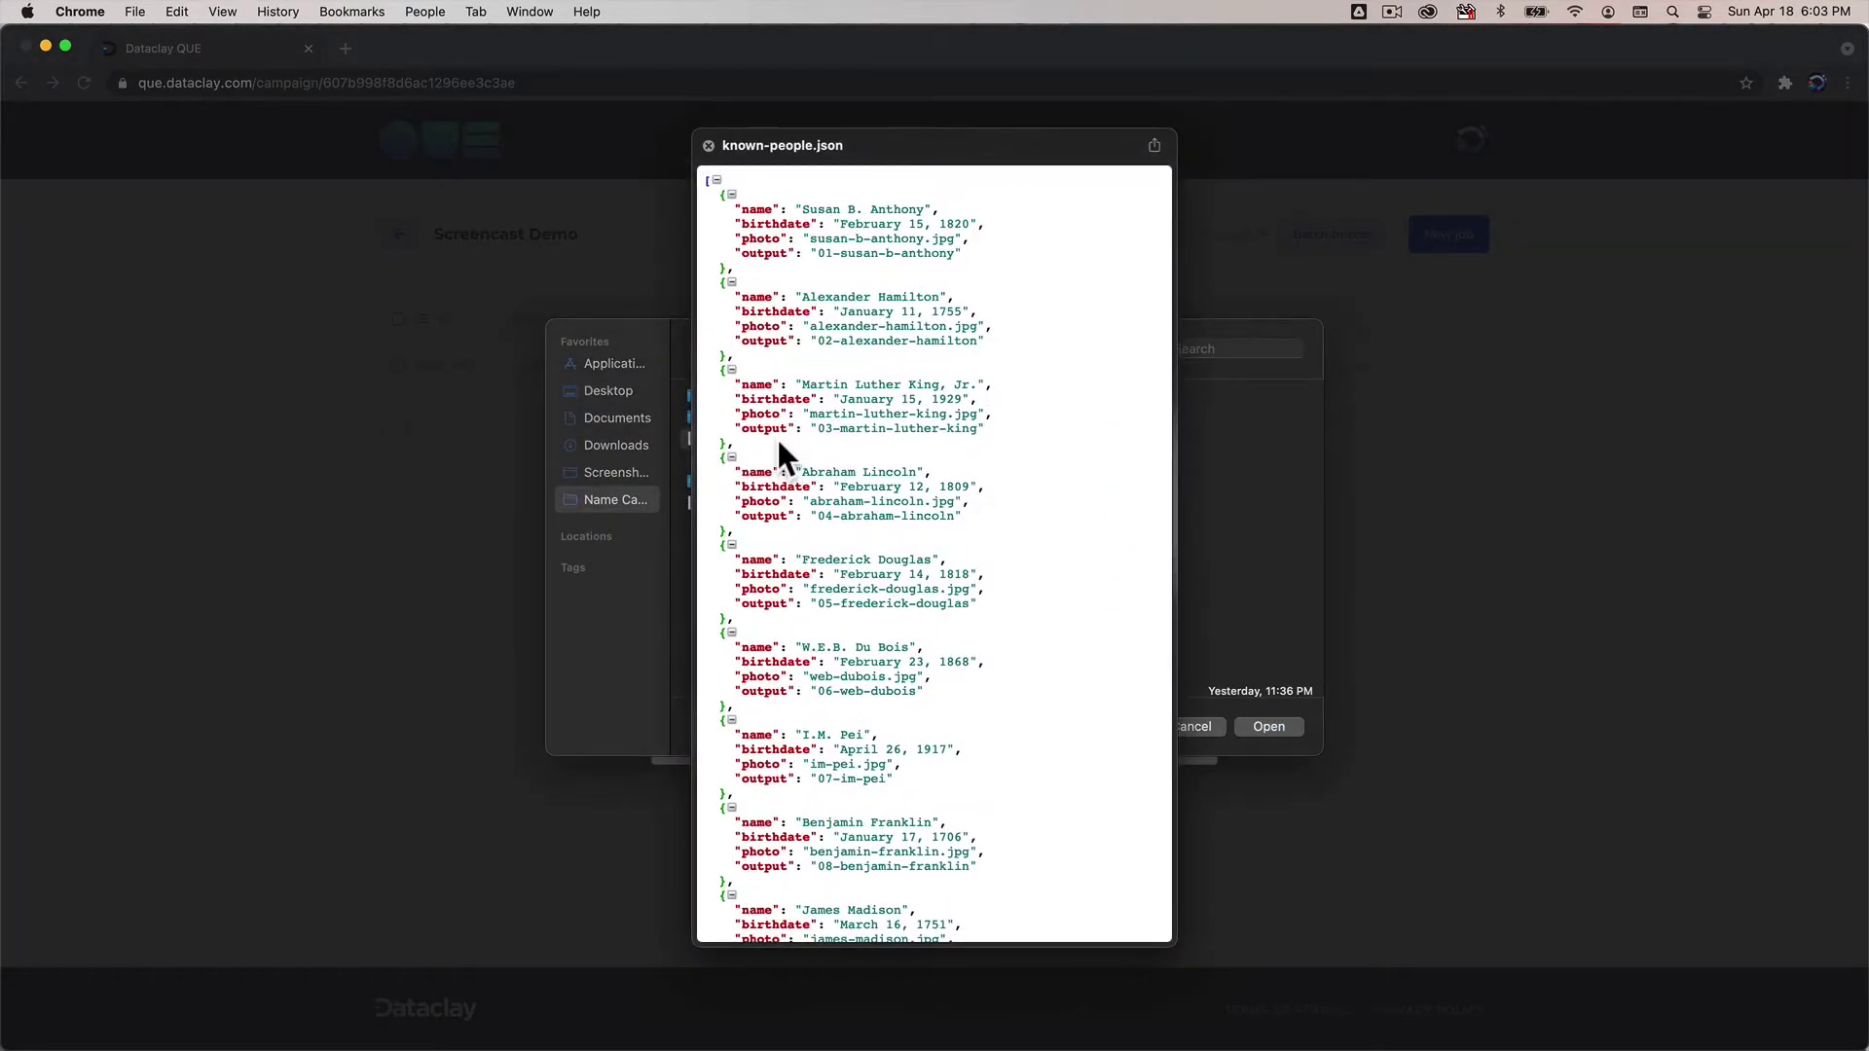
pyautogui.click(718, 180)
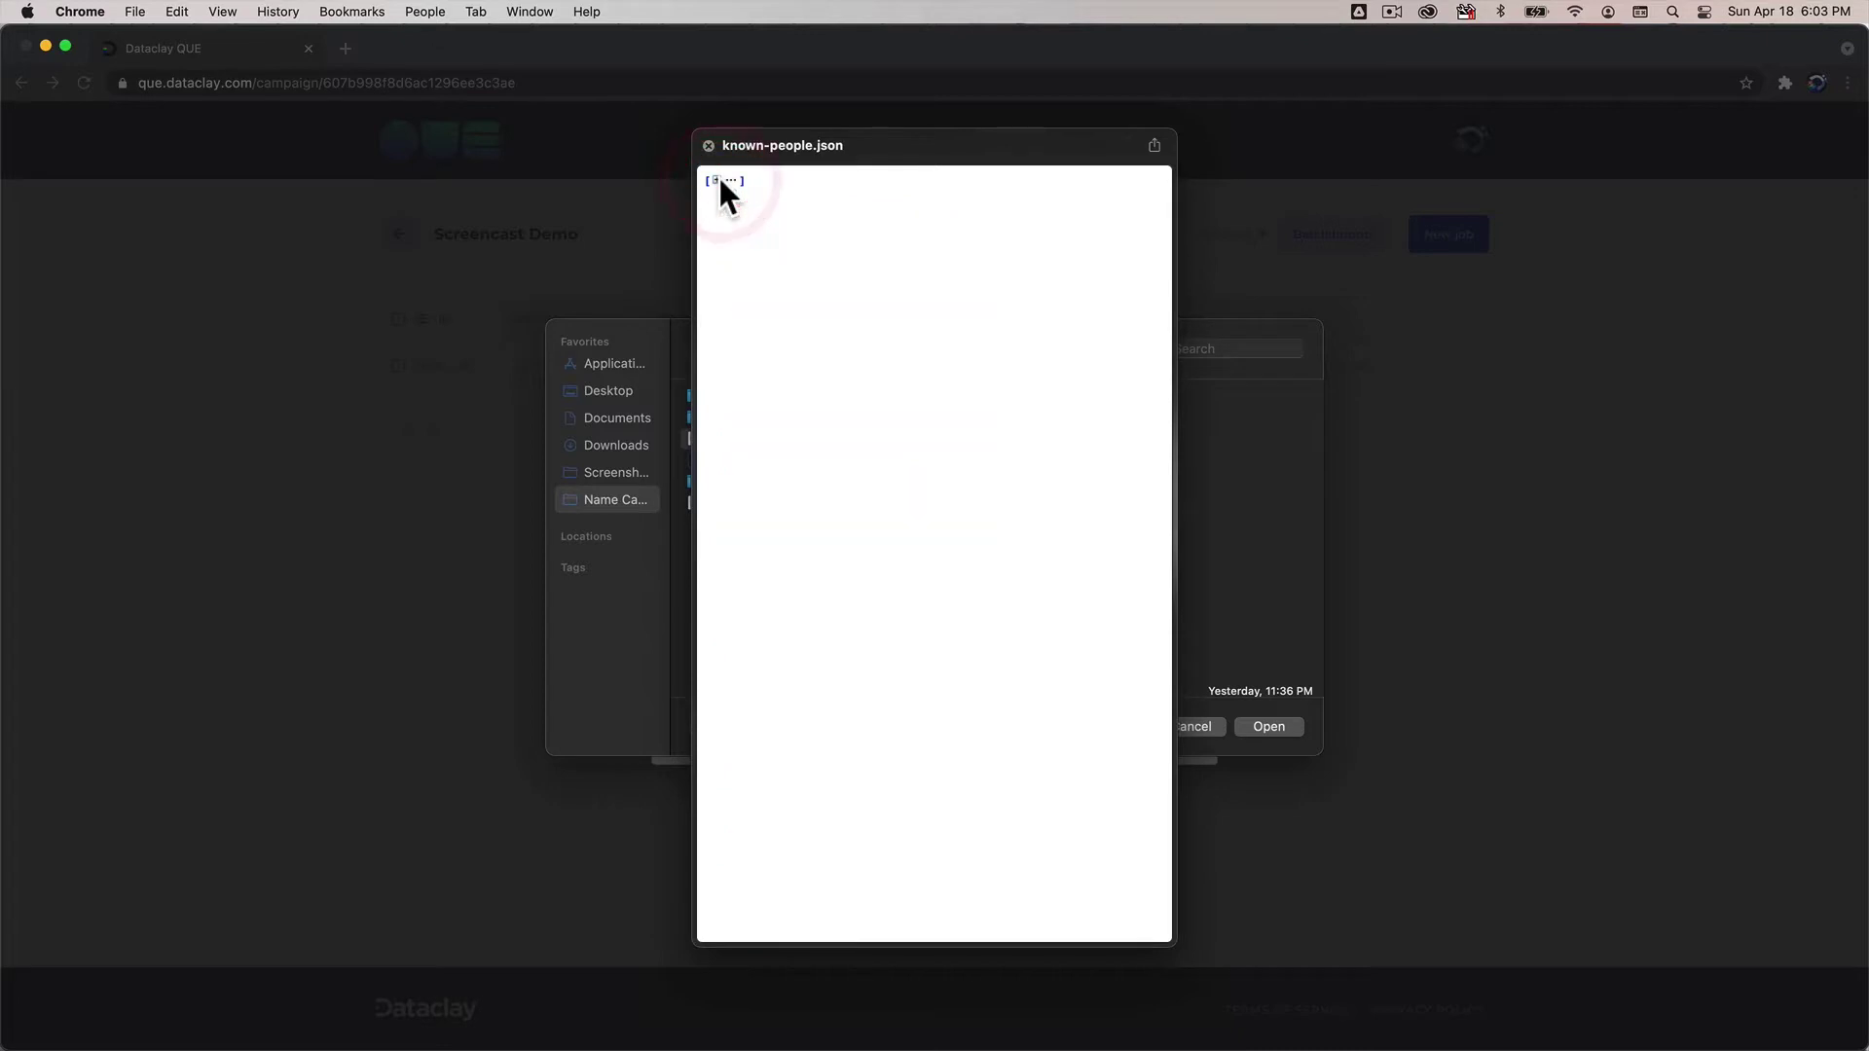
pyautogui.click(718, 179)
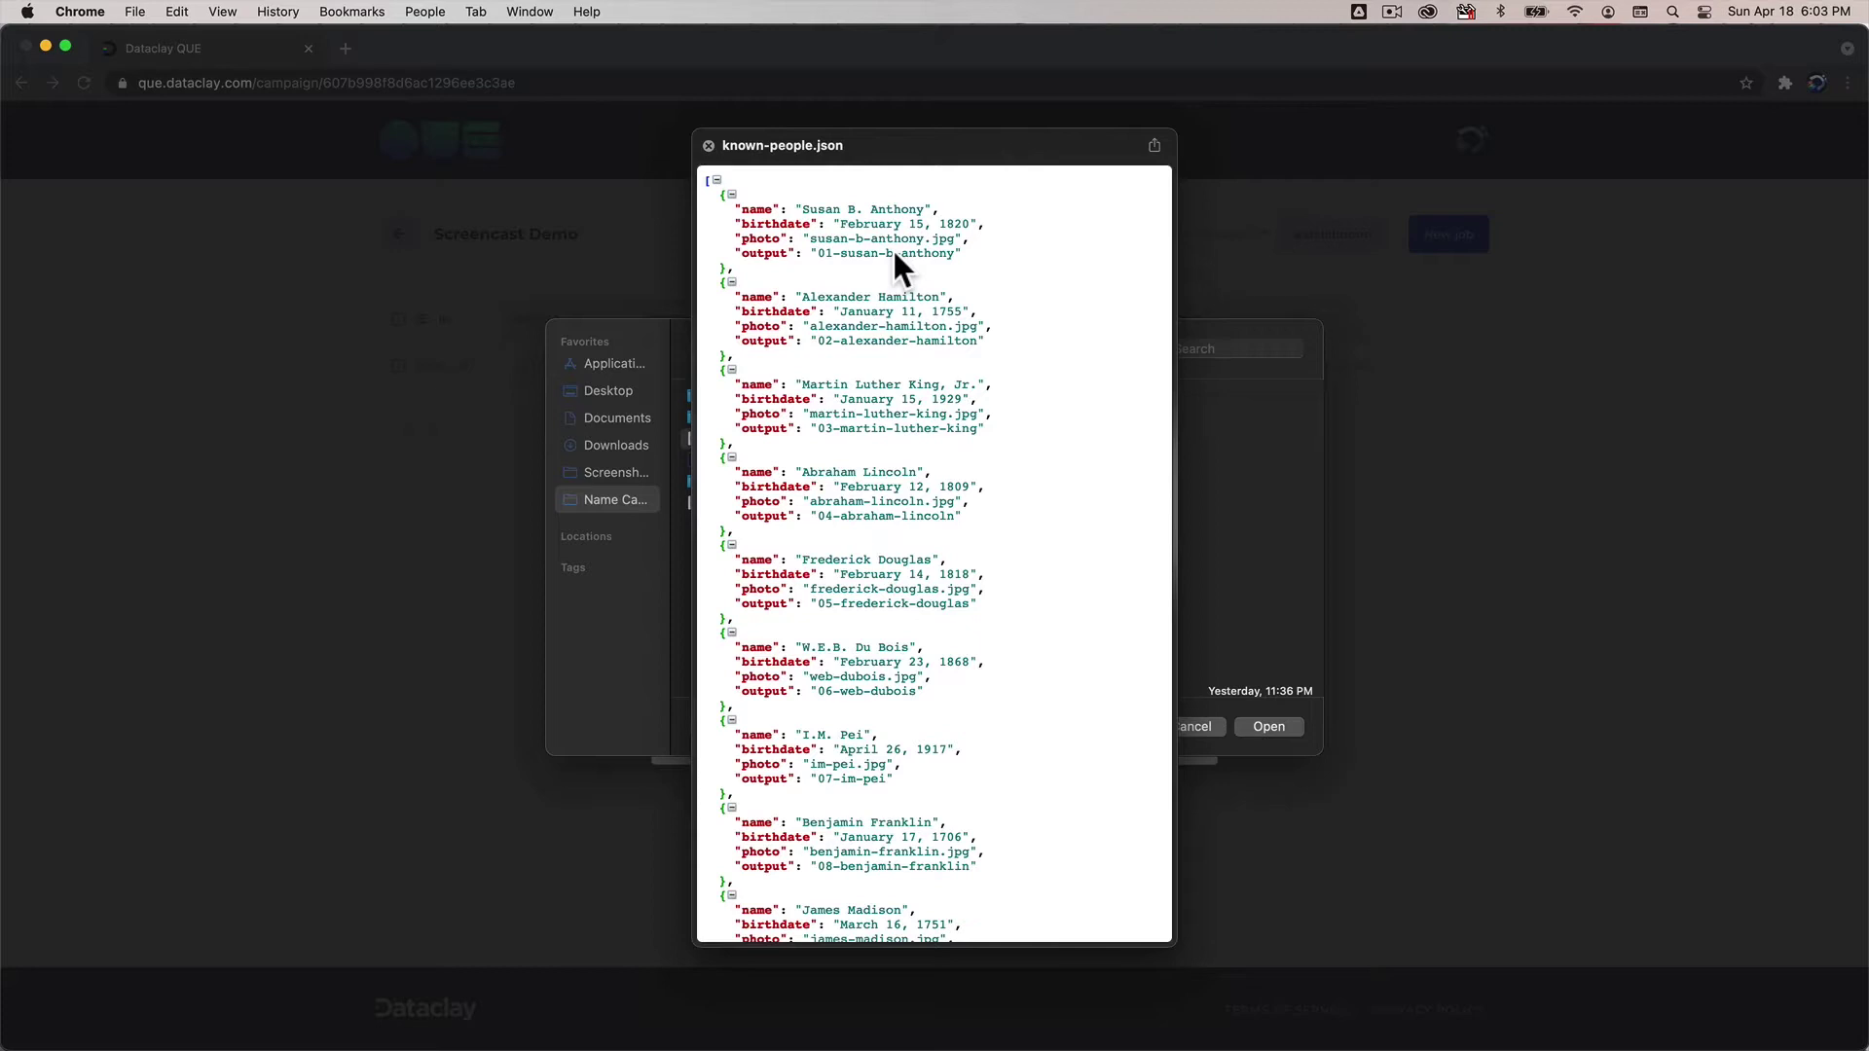
pyautogui.press('space')
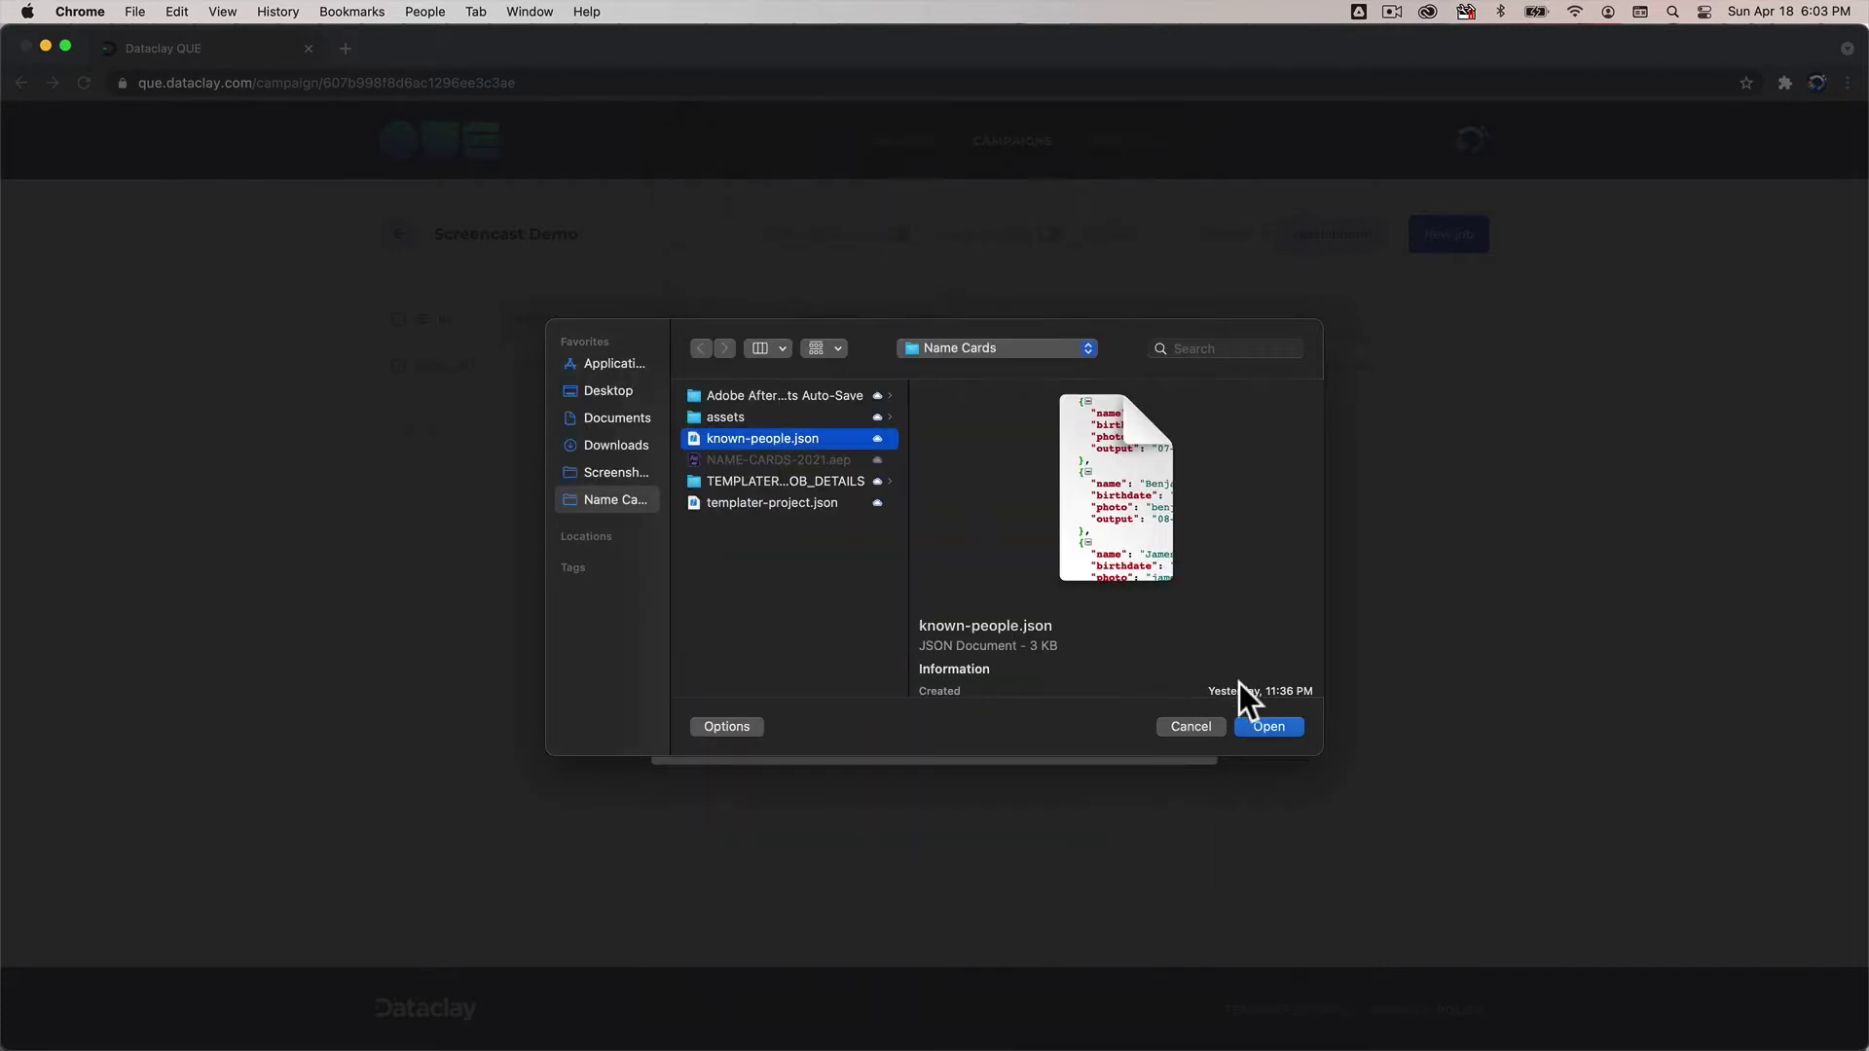
# Confirm known-people.json and upload it, creating 15 READY jobs in Screencast Demo
pyautogui.click(1262, 724)
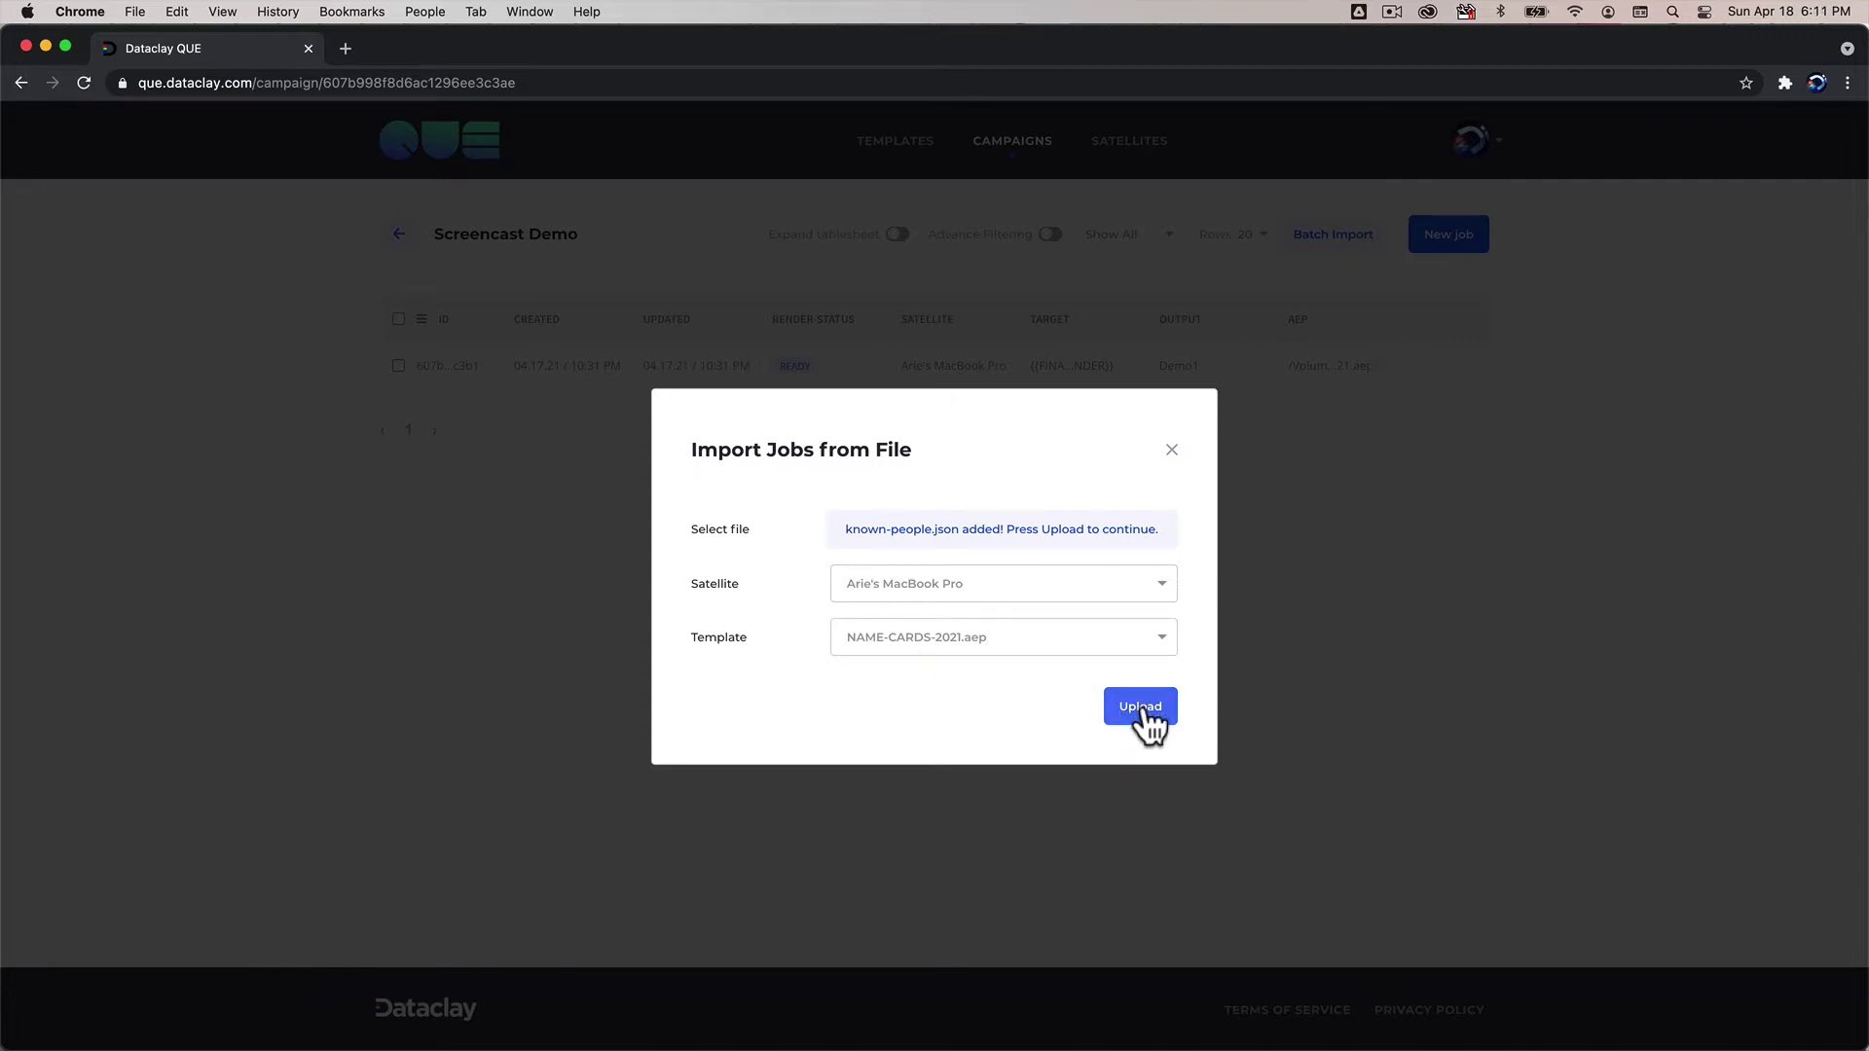
pyautogui.click(1143, 709)
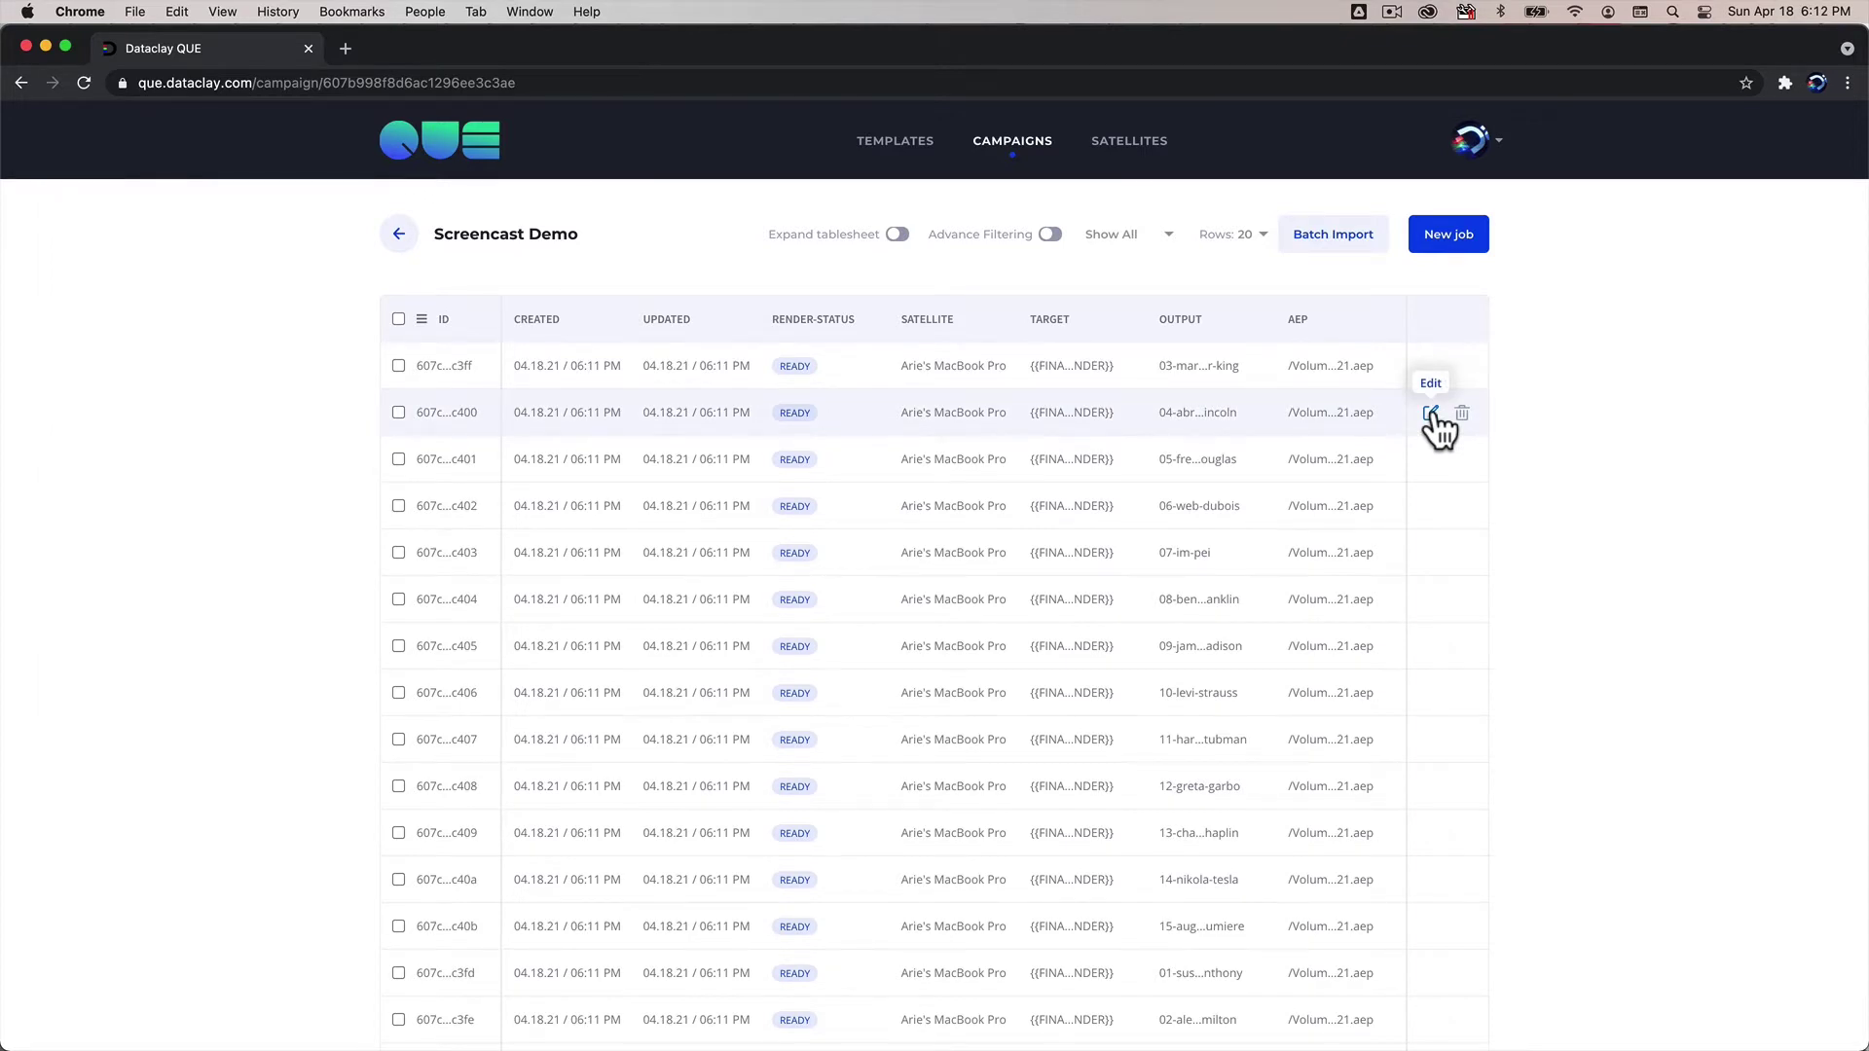
pyautogui.click(1432, 413)
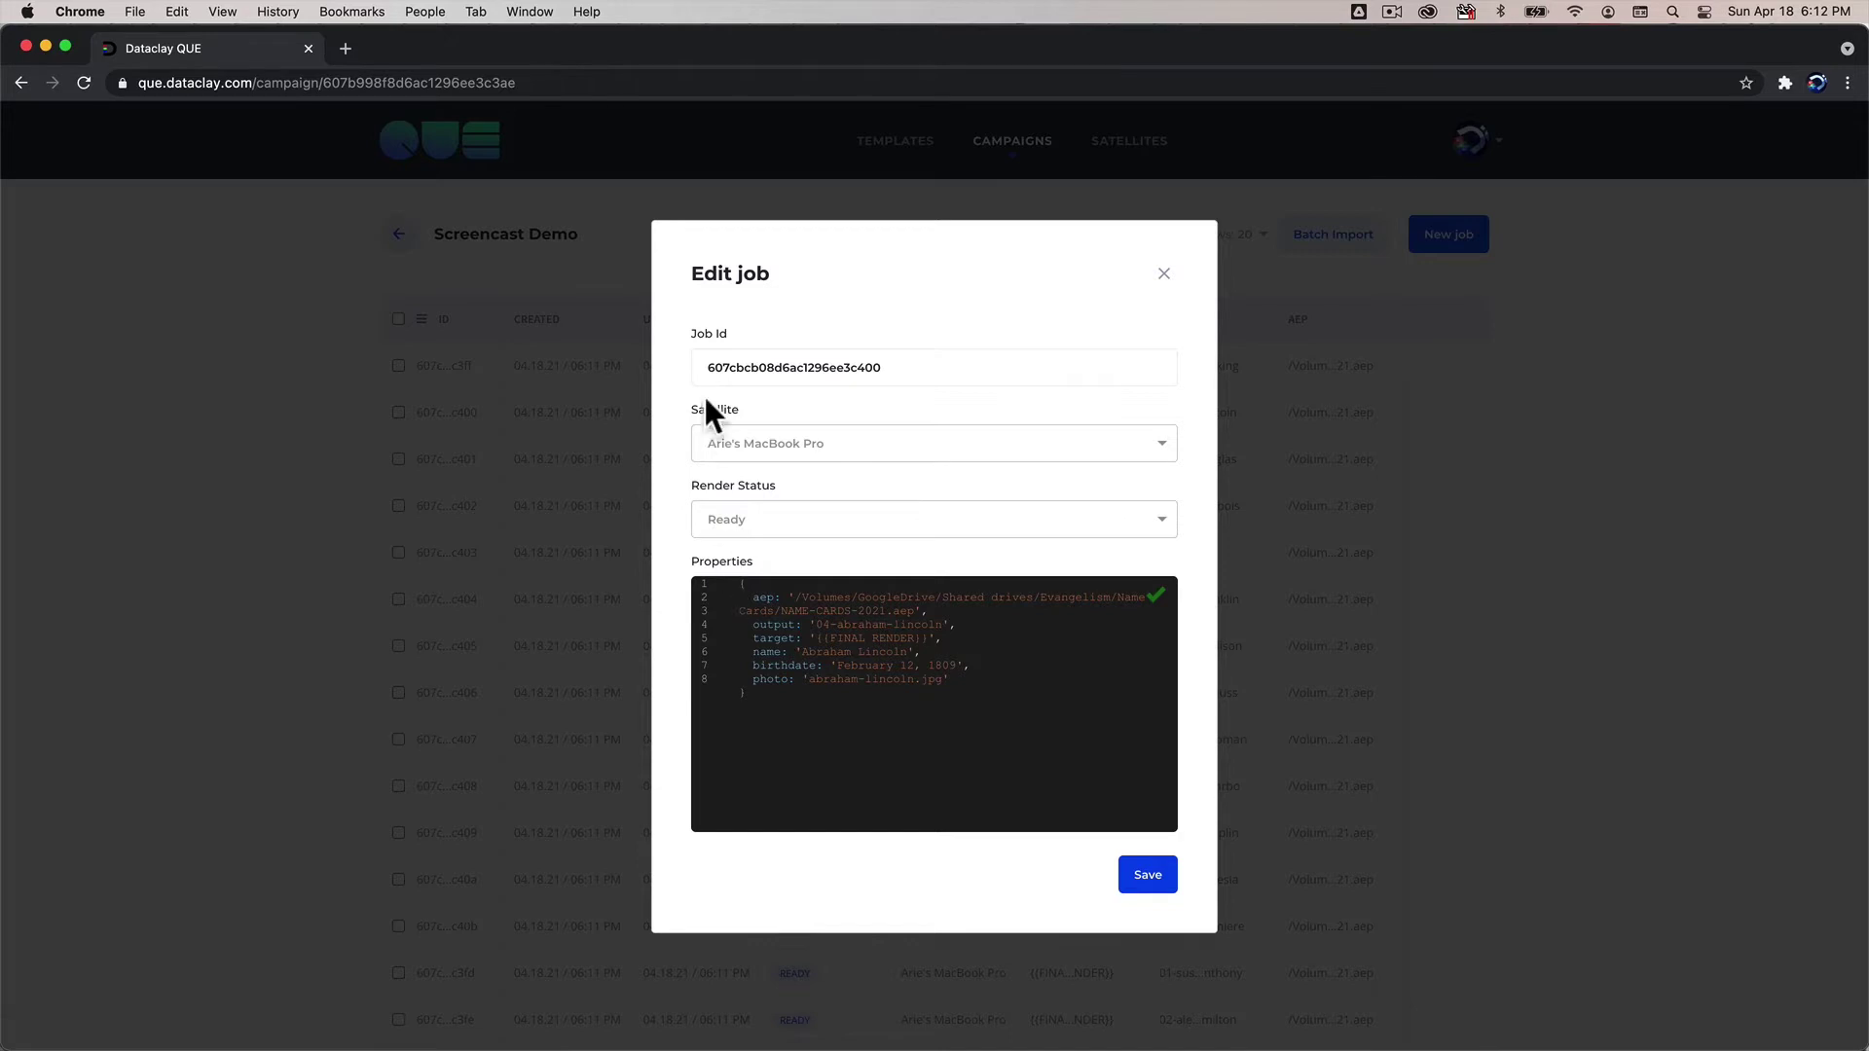
pyautogui.click(793, 484)
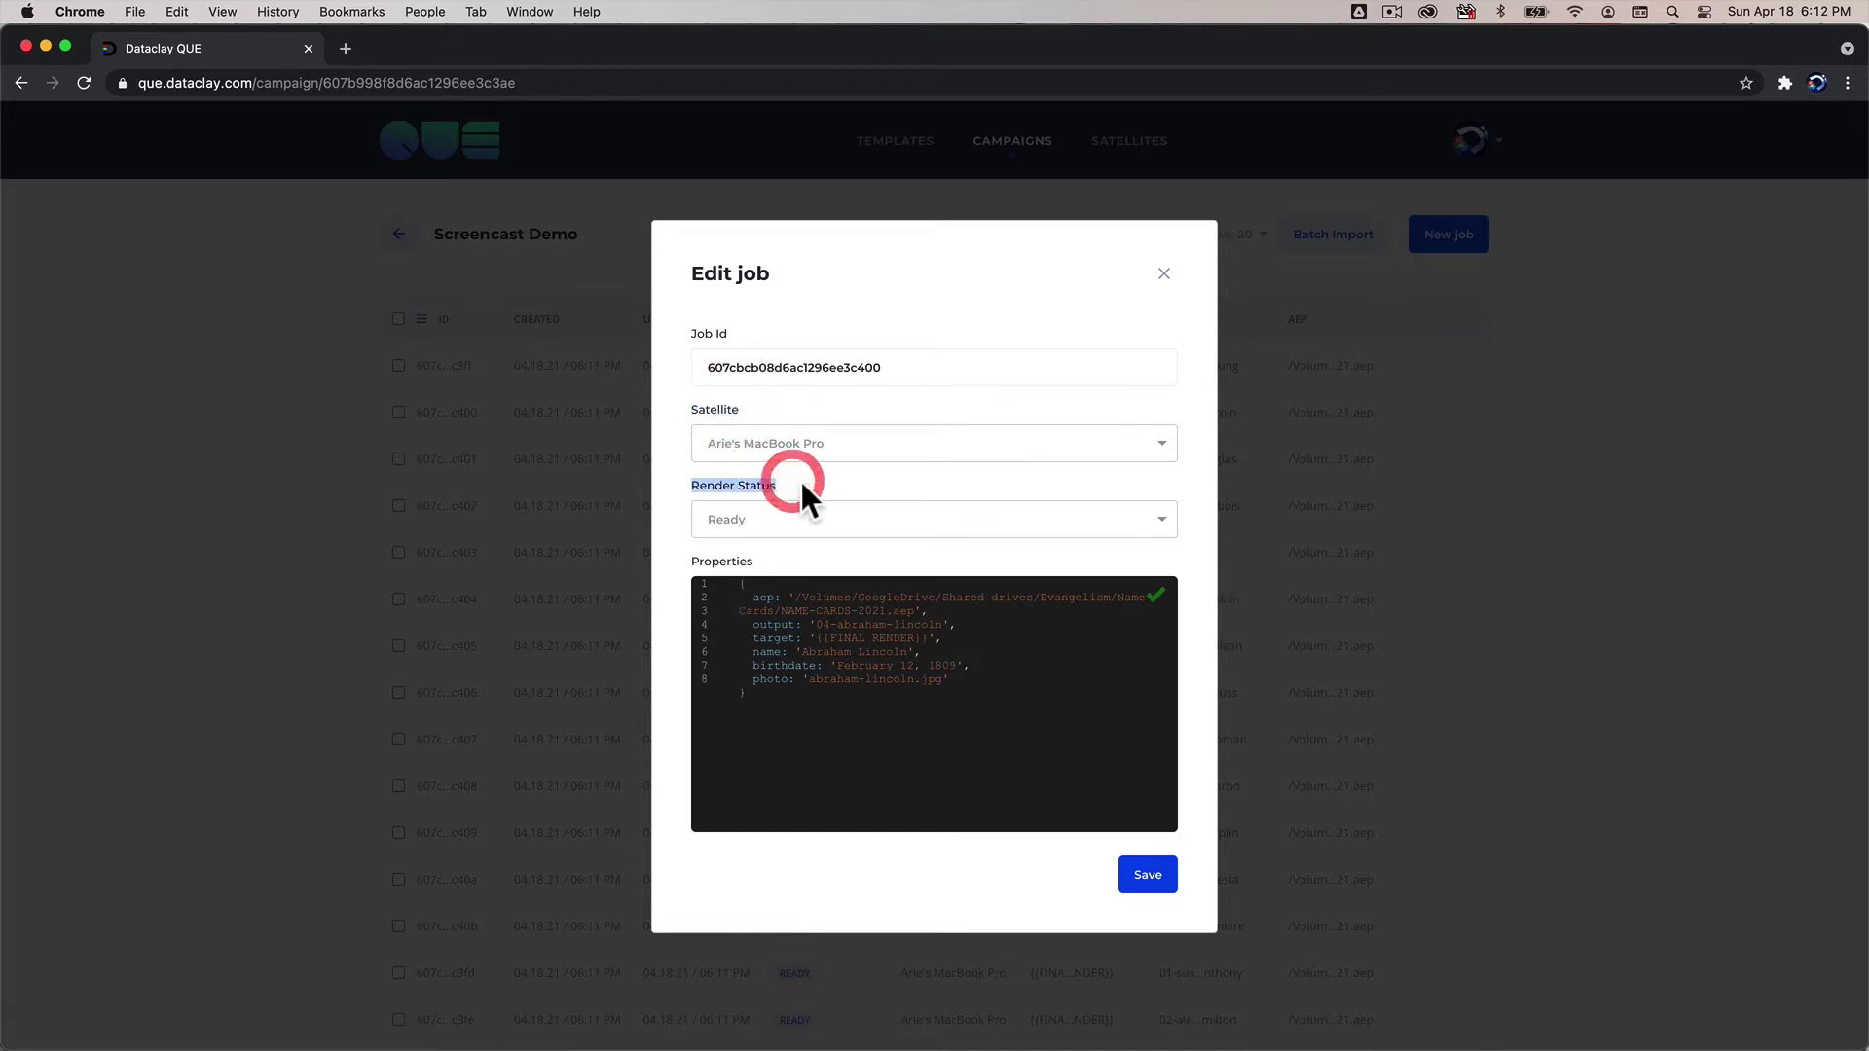
pyautogui.click(753, 651)
pyautogui.keyDown('shift'); pyautogui.click(986, 674); pyautogui.keyUp('shift')
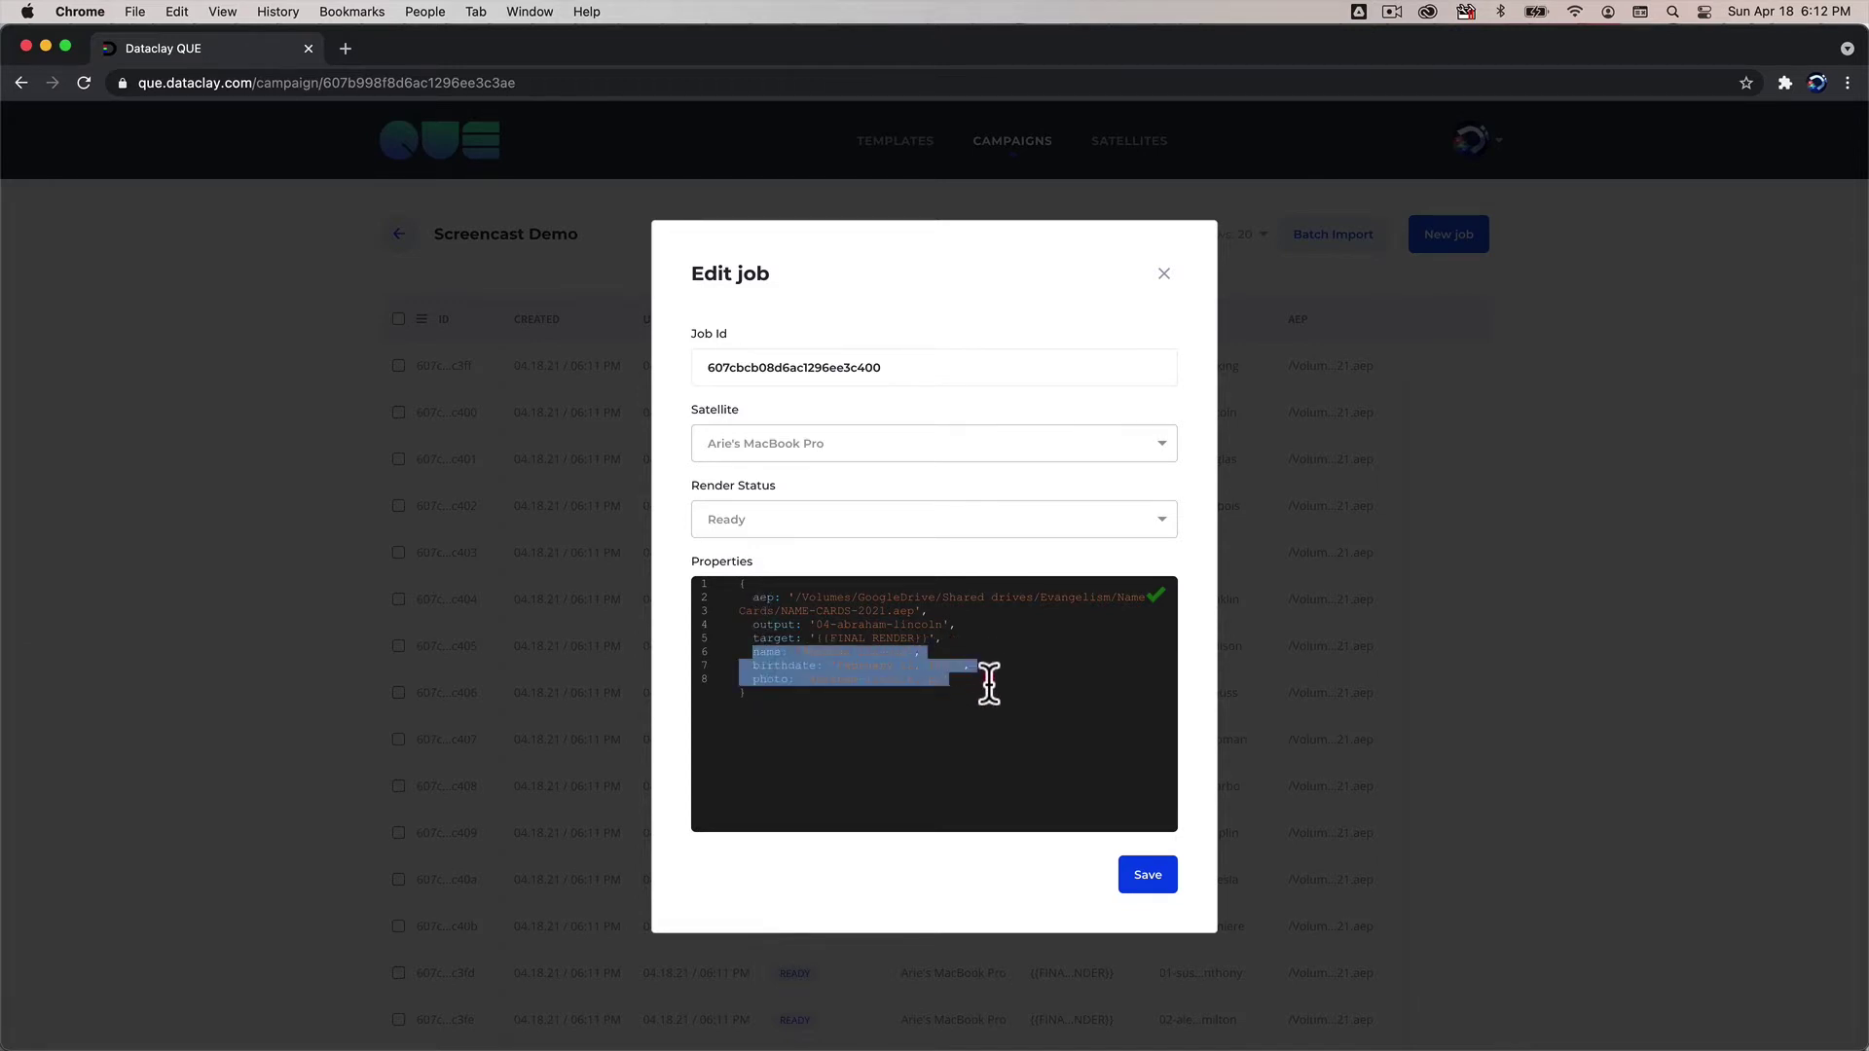
pyautogui.moveTo(955, 626); pyautogui.dragTo(730, 625)
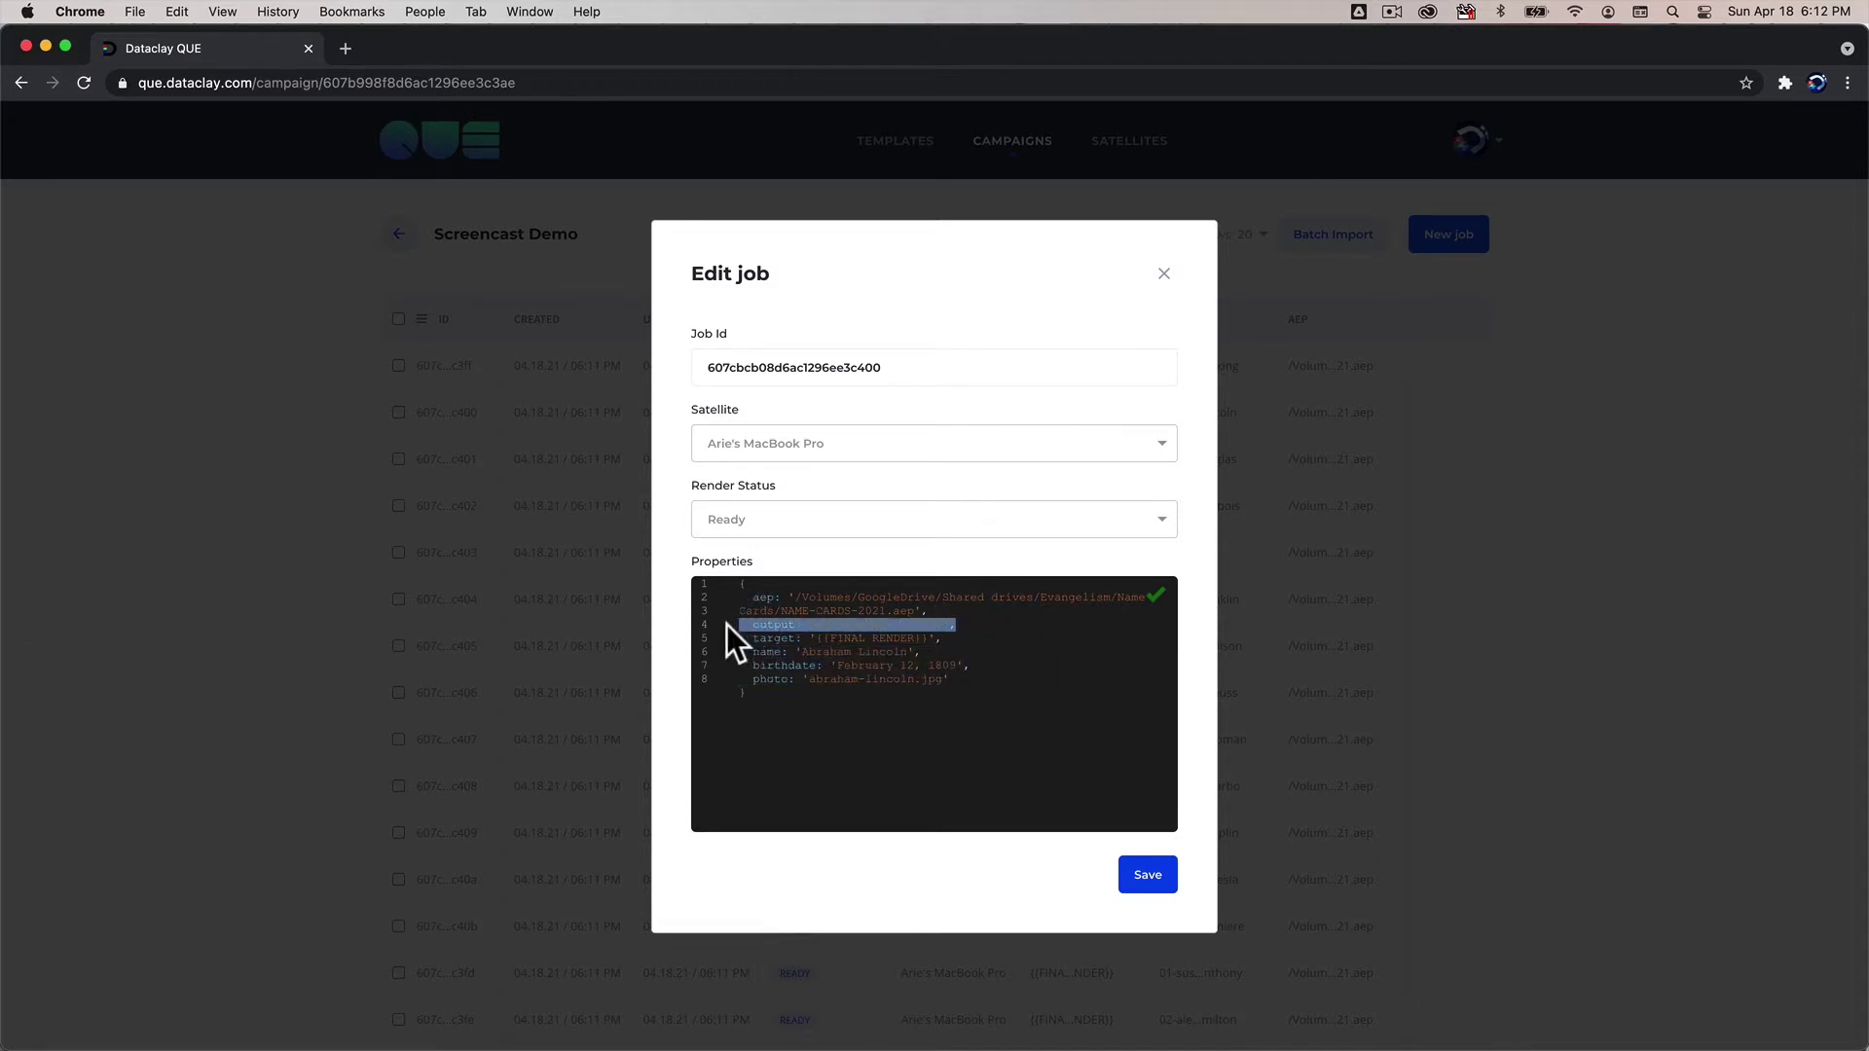
pyautogui.moveTo(959, 678); pyautogui.dragTo(960, 609)
pyautogui.click(905, 646)
pyautogui.click(960, 608)
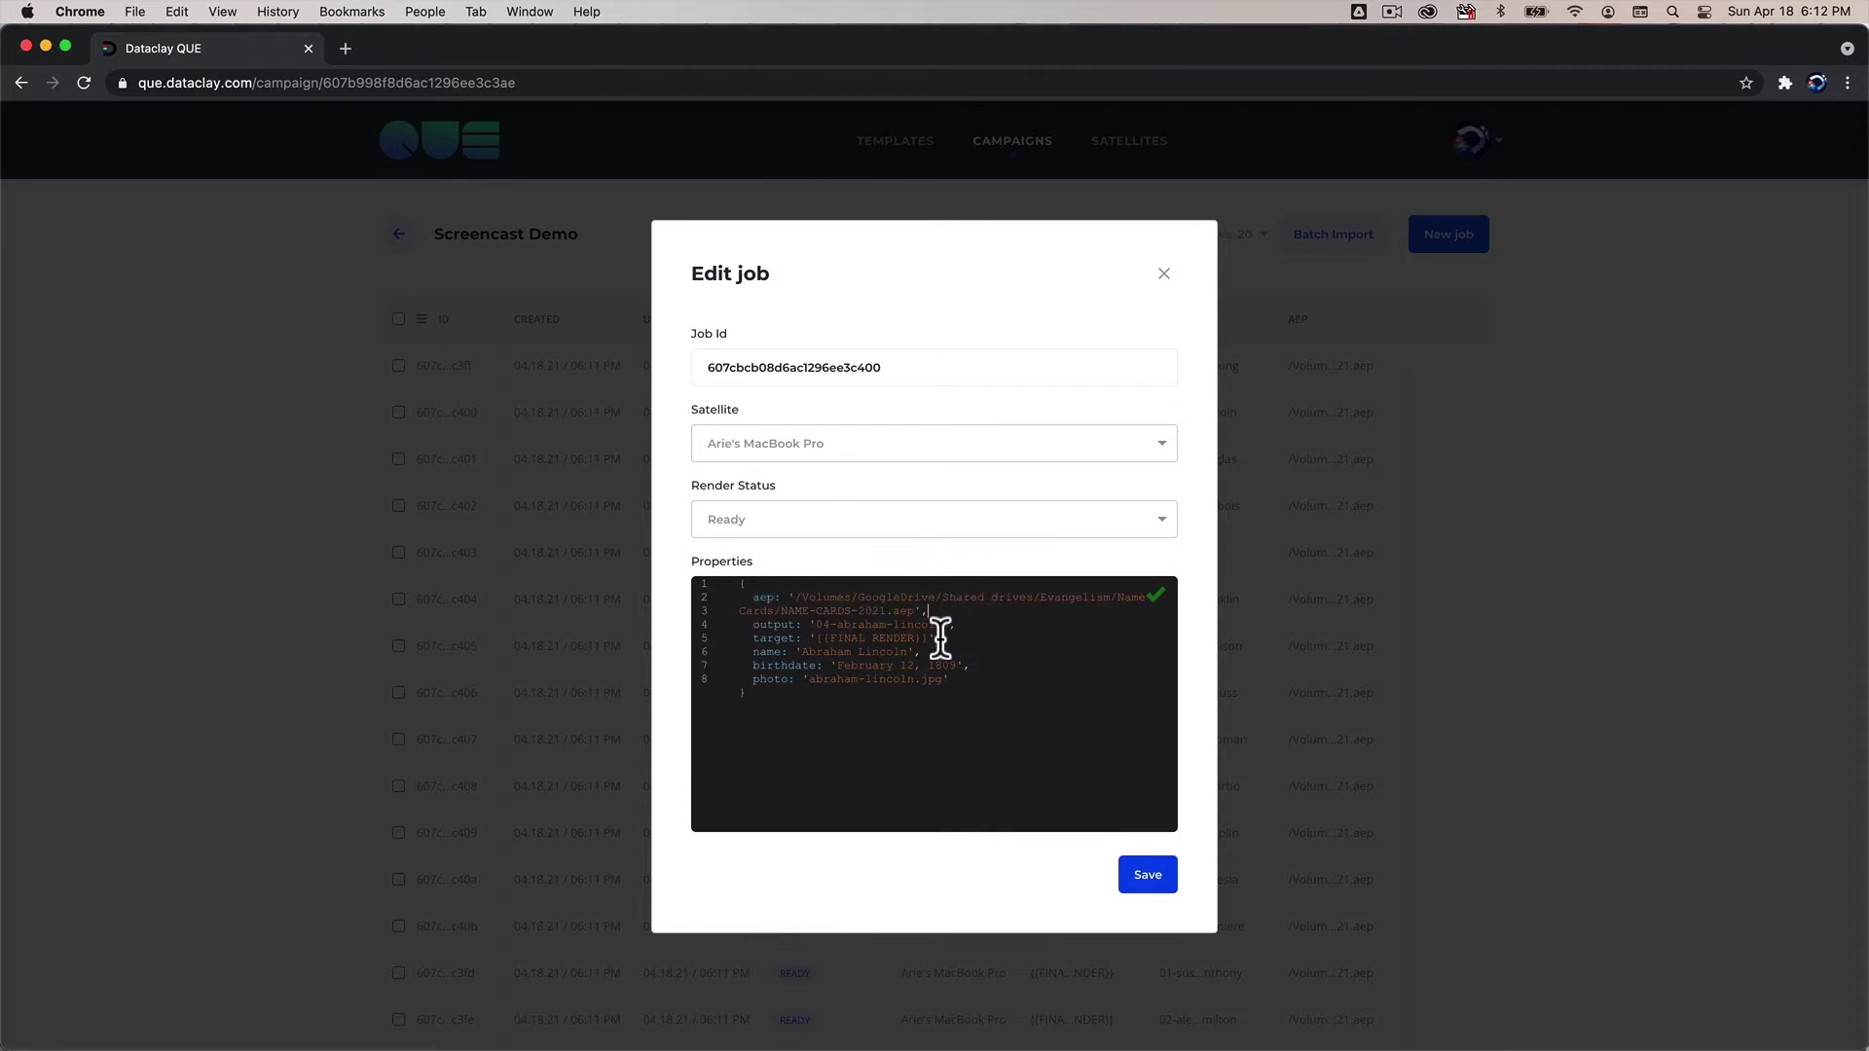
pyautogui.moveTo(941, 639); pyautogui.dragTo(742, 642)
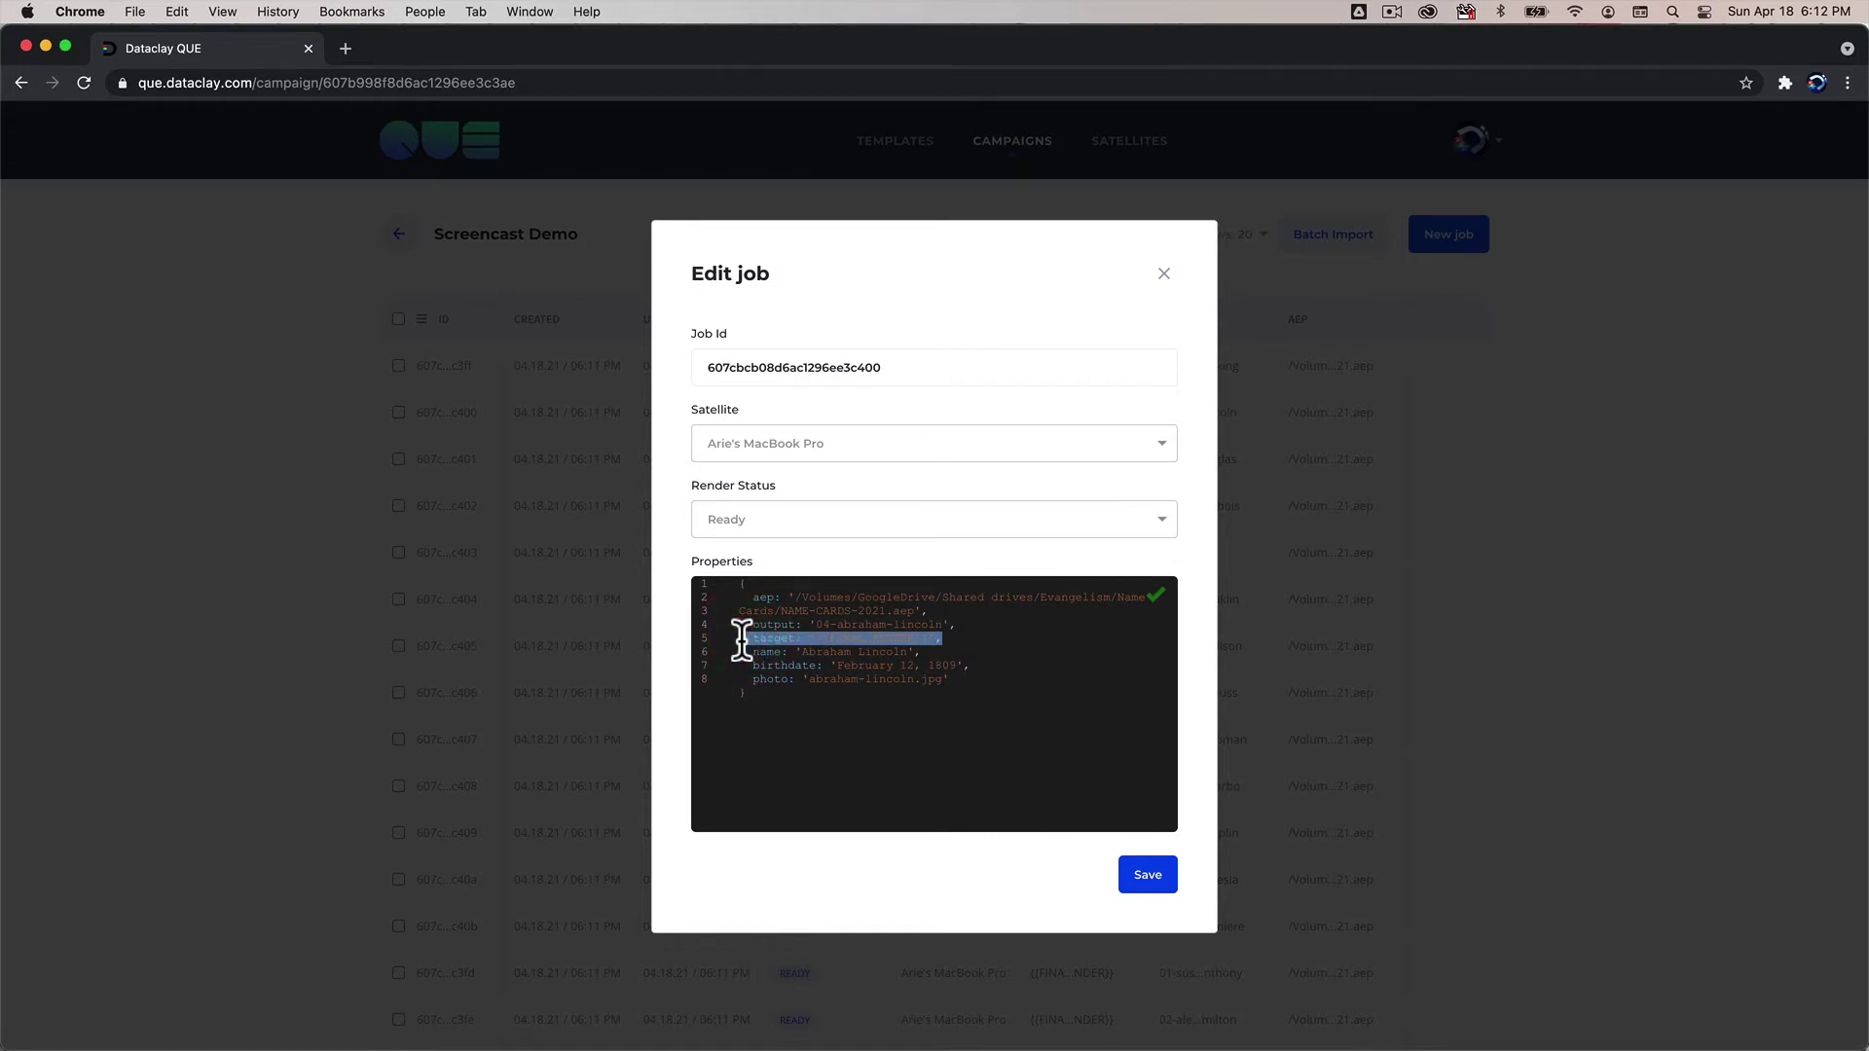
pyautogui.click(991, 851)
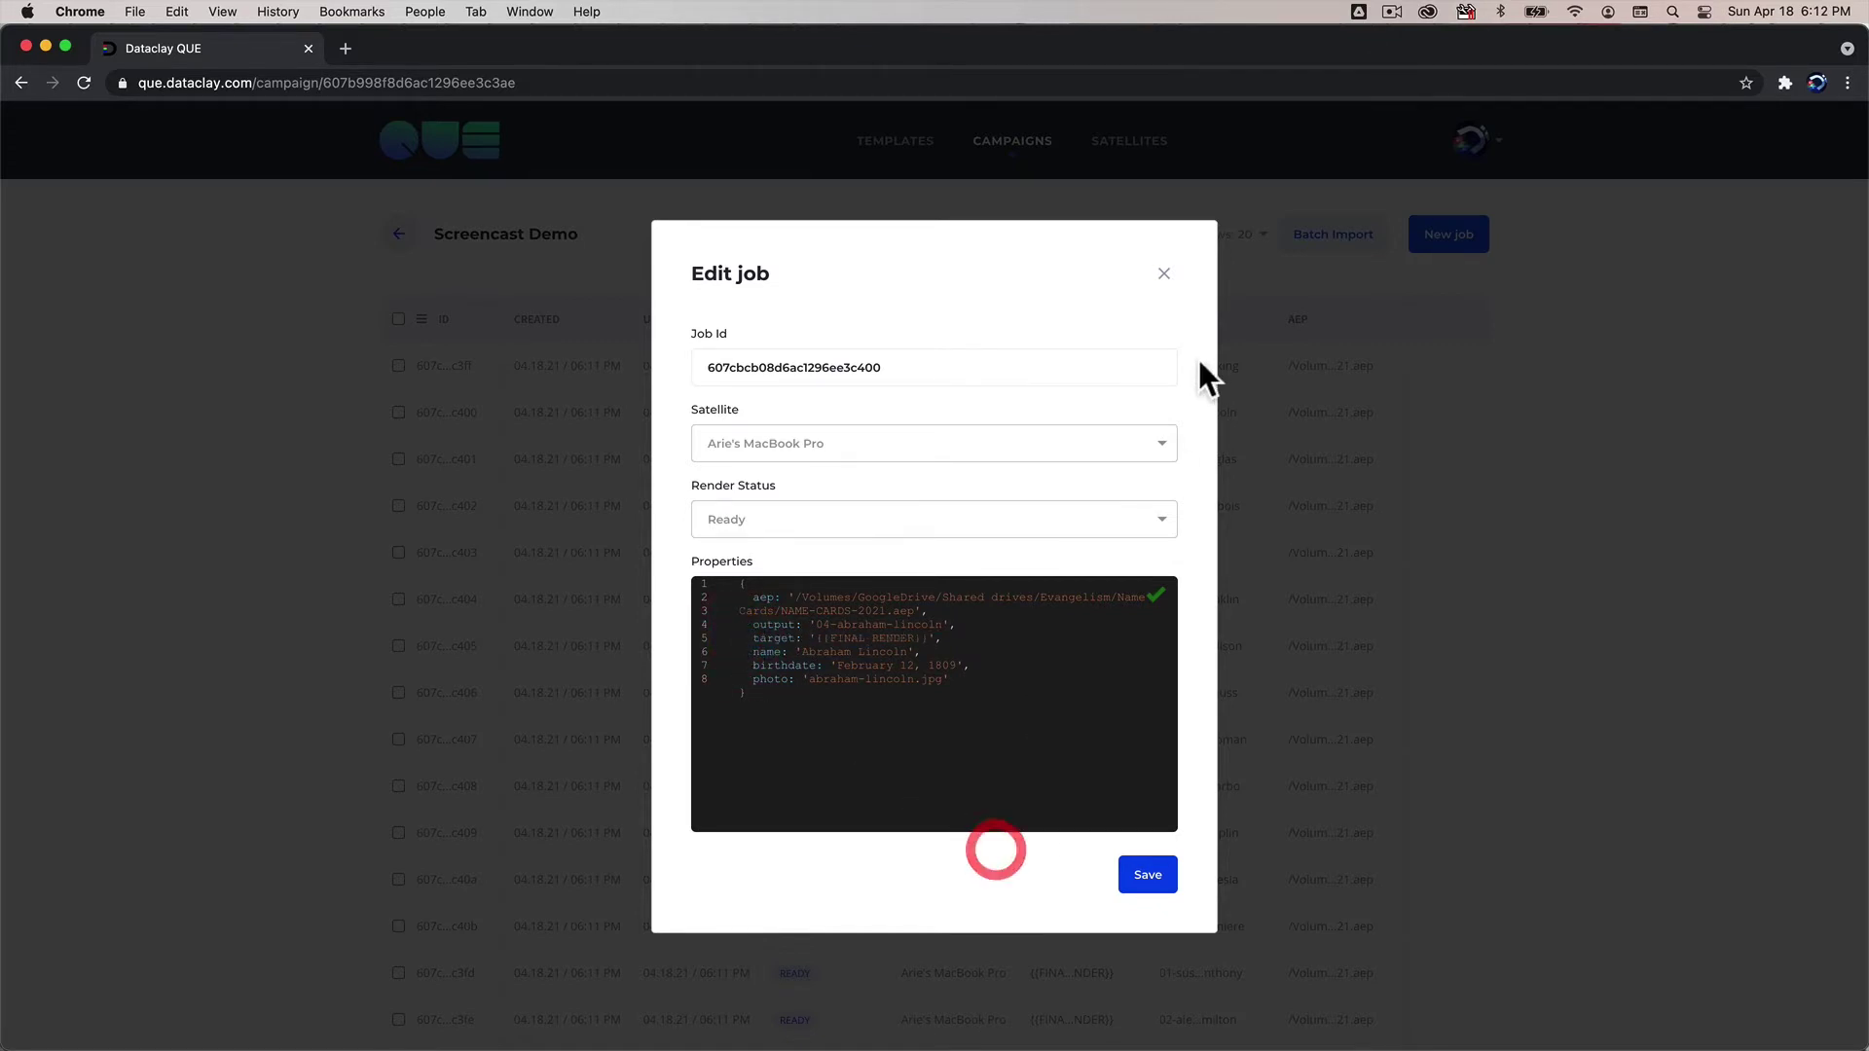
pyautogui.click(1165, 274)
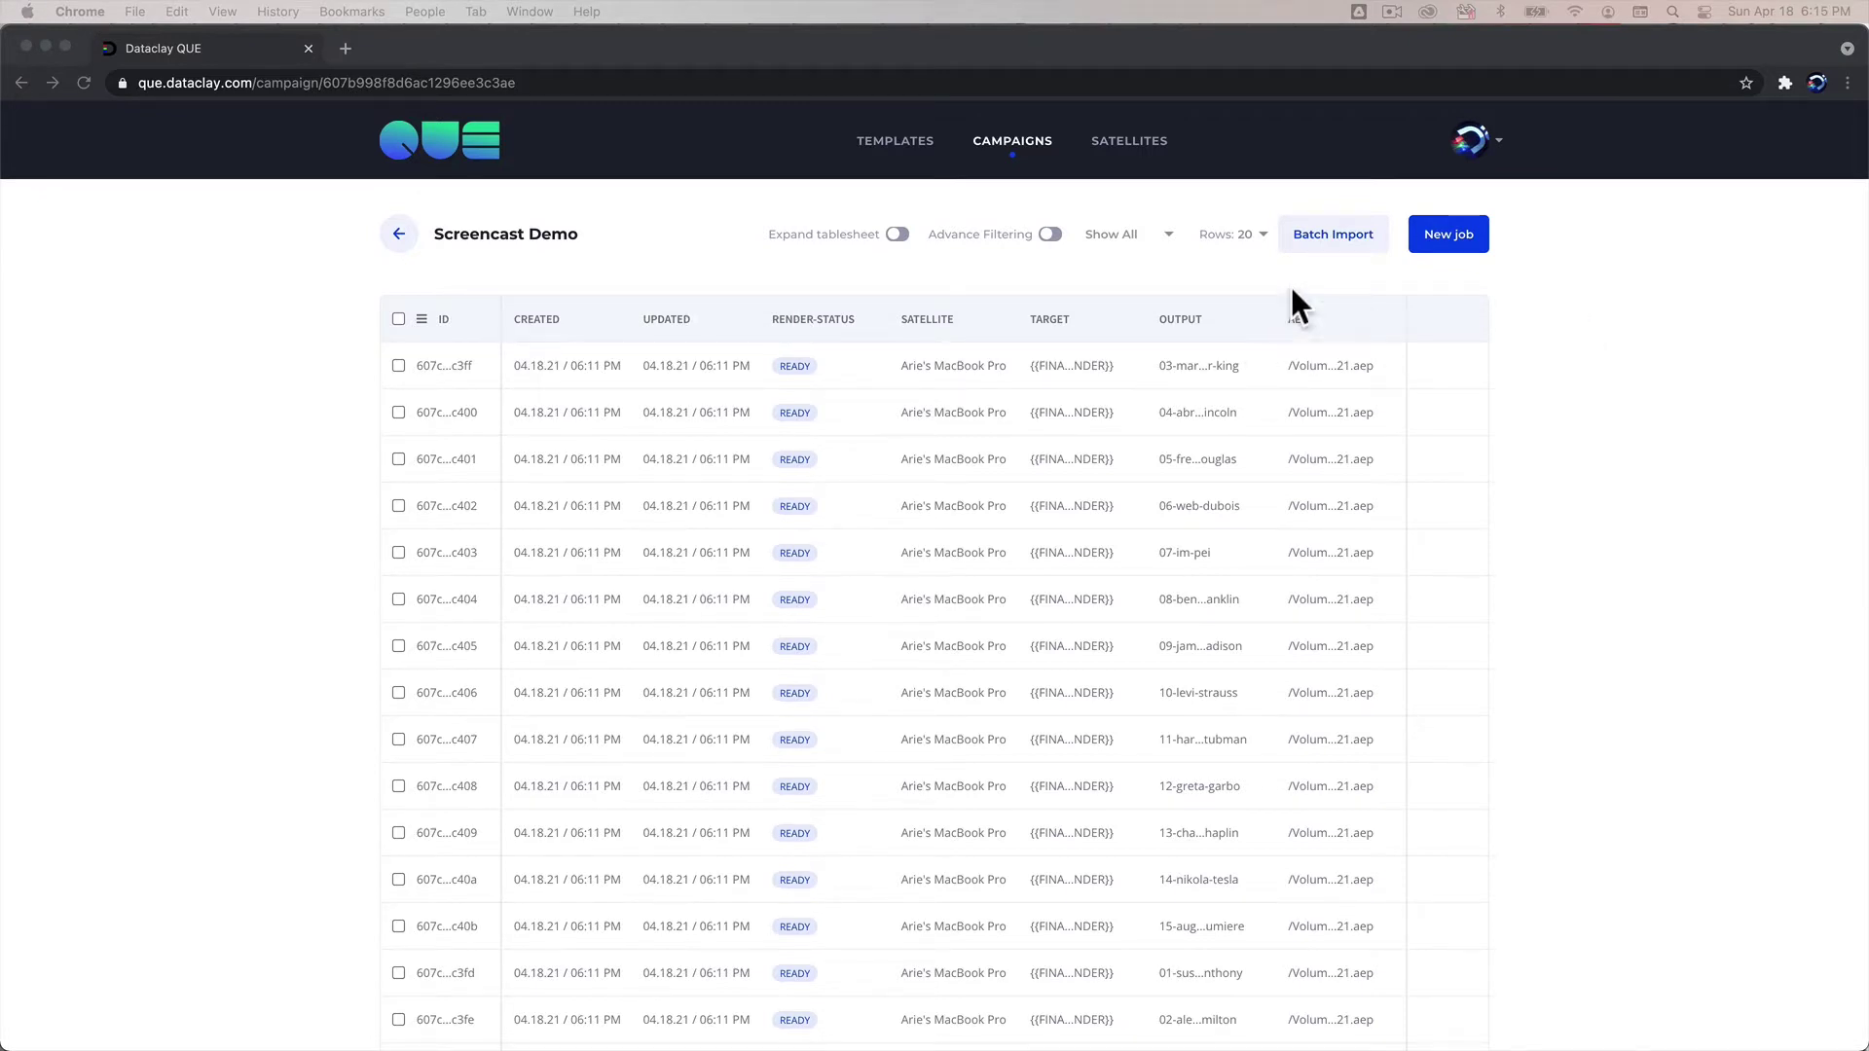
# Sort the job table by the OUTPUT column, then return the tablesheet to compact view
pyautogui.click(892, 234)
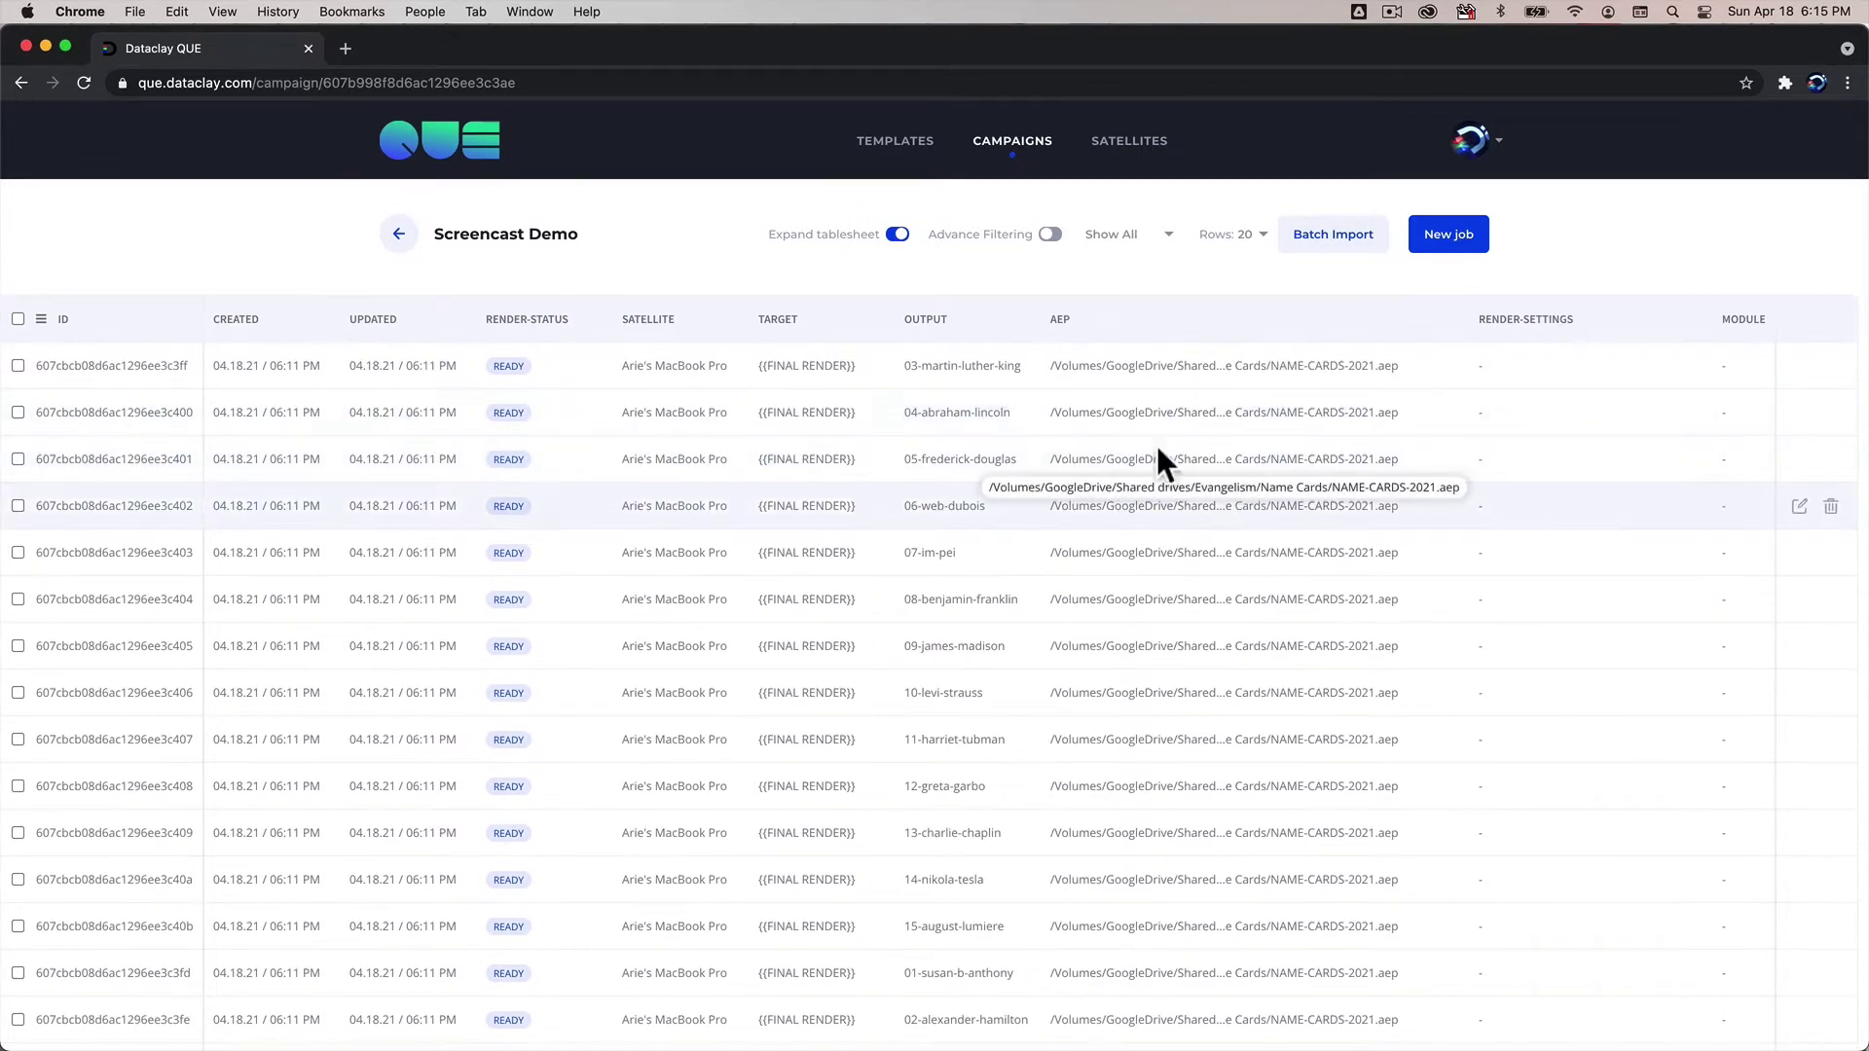
pyautogui.click(937, 326)
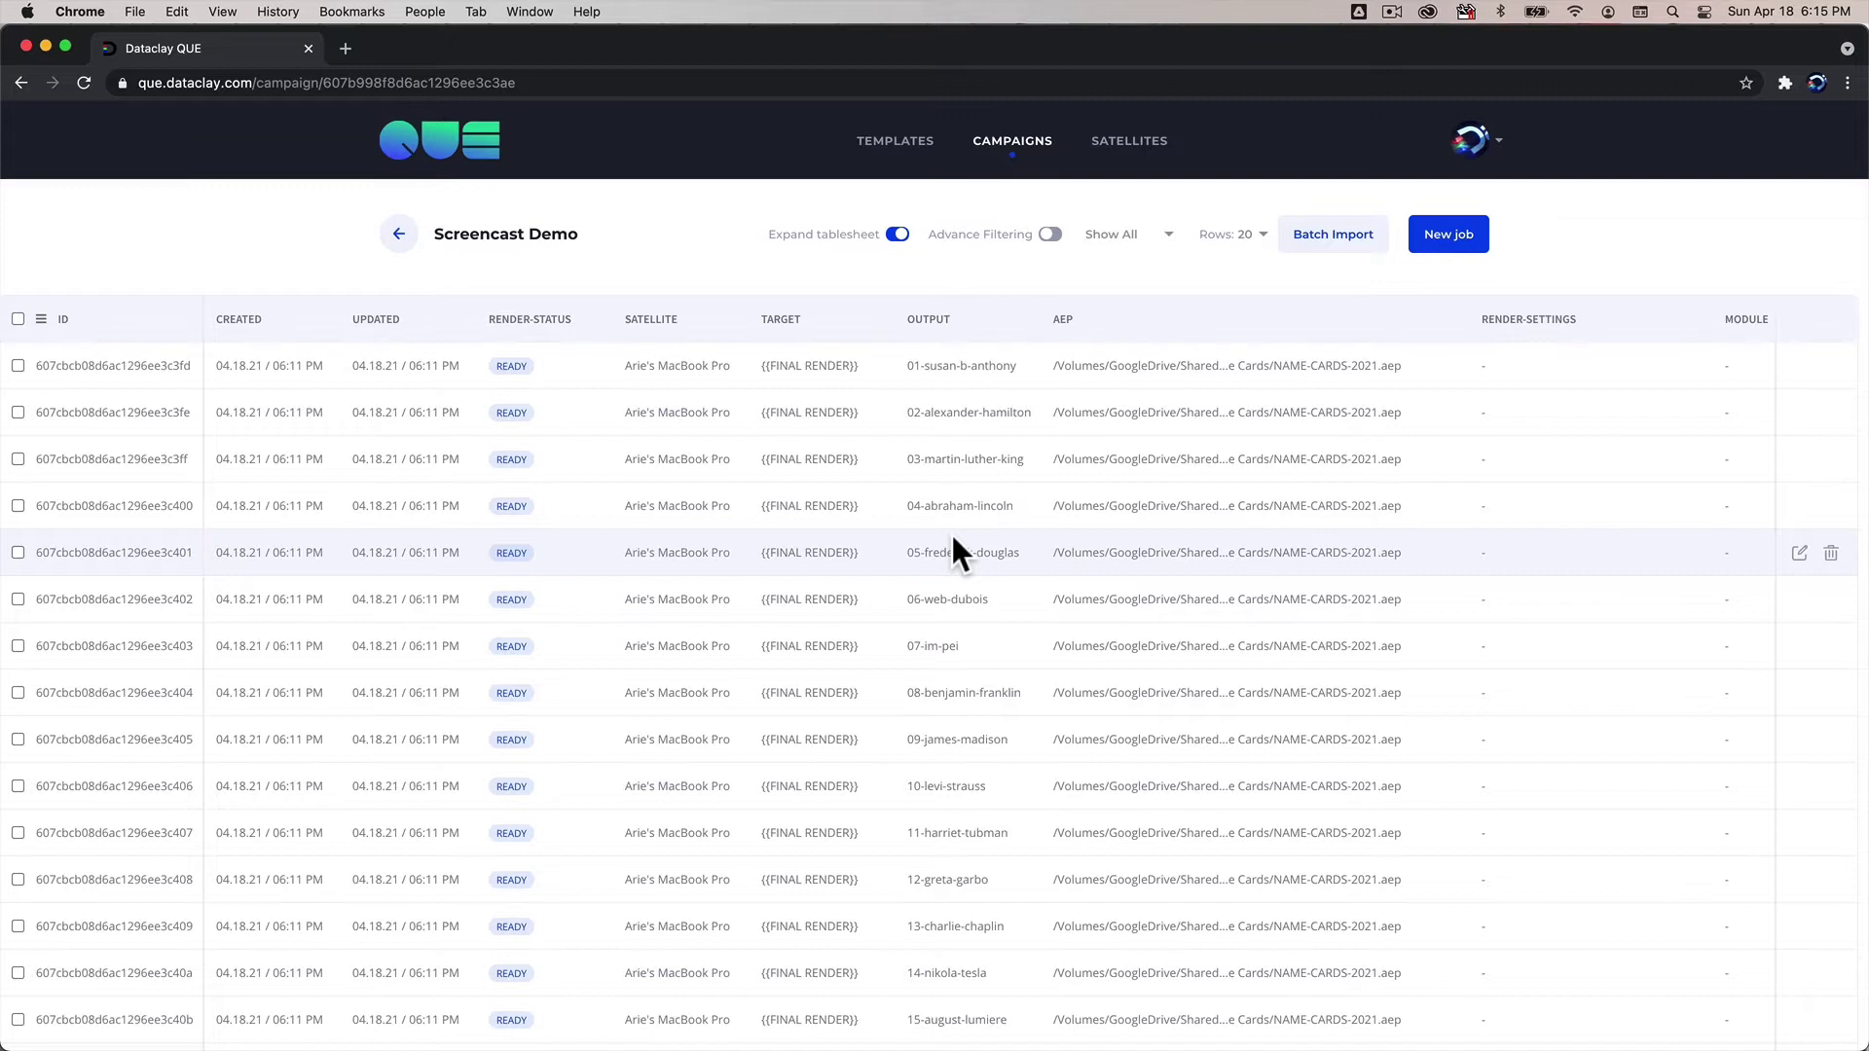
pyautogui.click(896, 234)
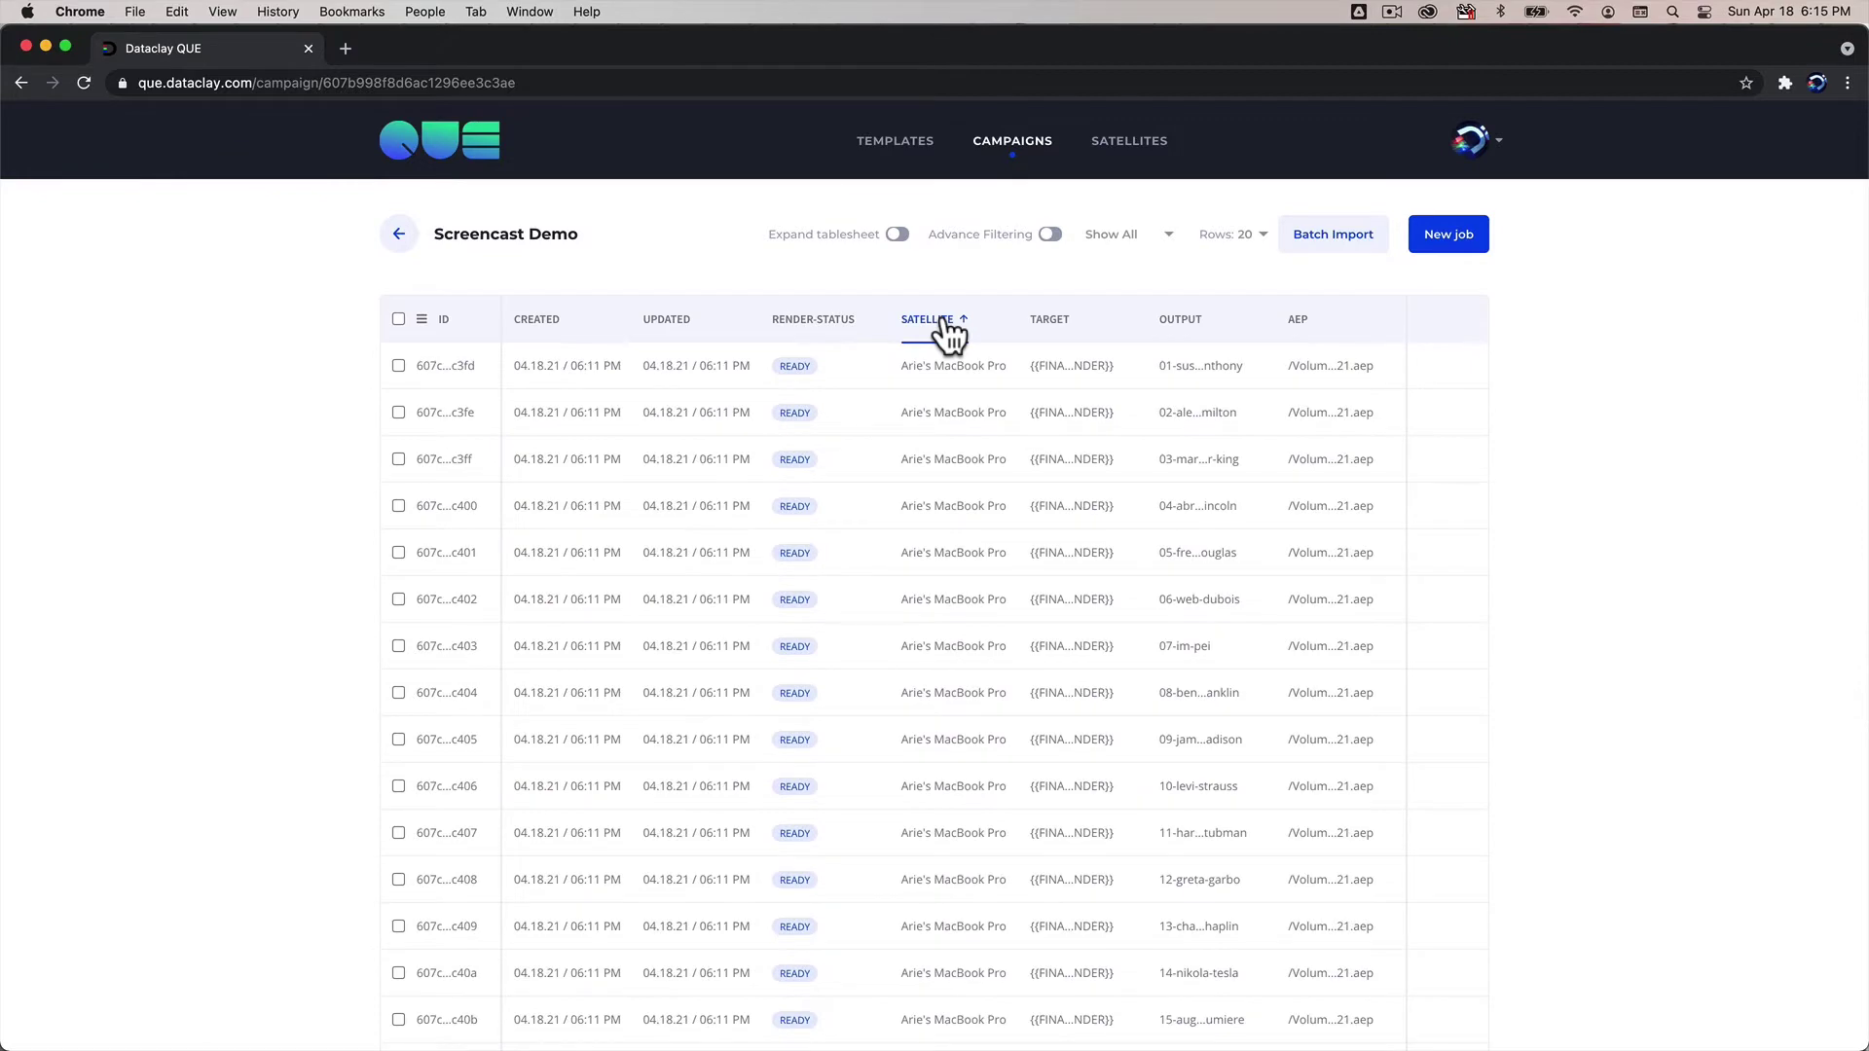
# Snap the browser to the right half of the screen and switch to After Effects
pyautogui.hotkey('ctrl', 'alt', 'Left')
pyautogui.hotkey('ctrl', 'alt', 'Right')
pyautogui.press('super+Tab')
pyautogui.press('super+Tab')
pyautogui.press('super+Tab')
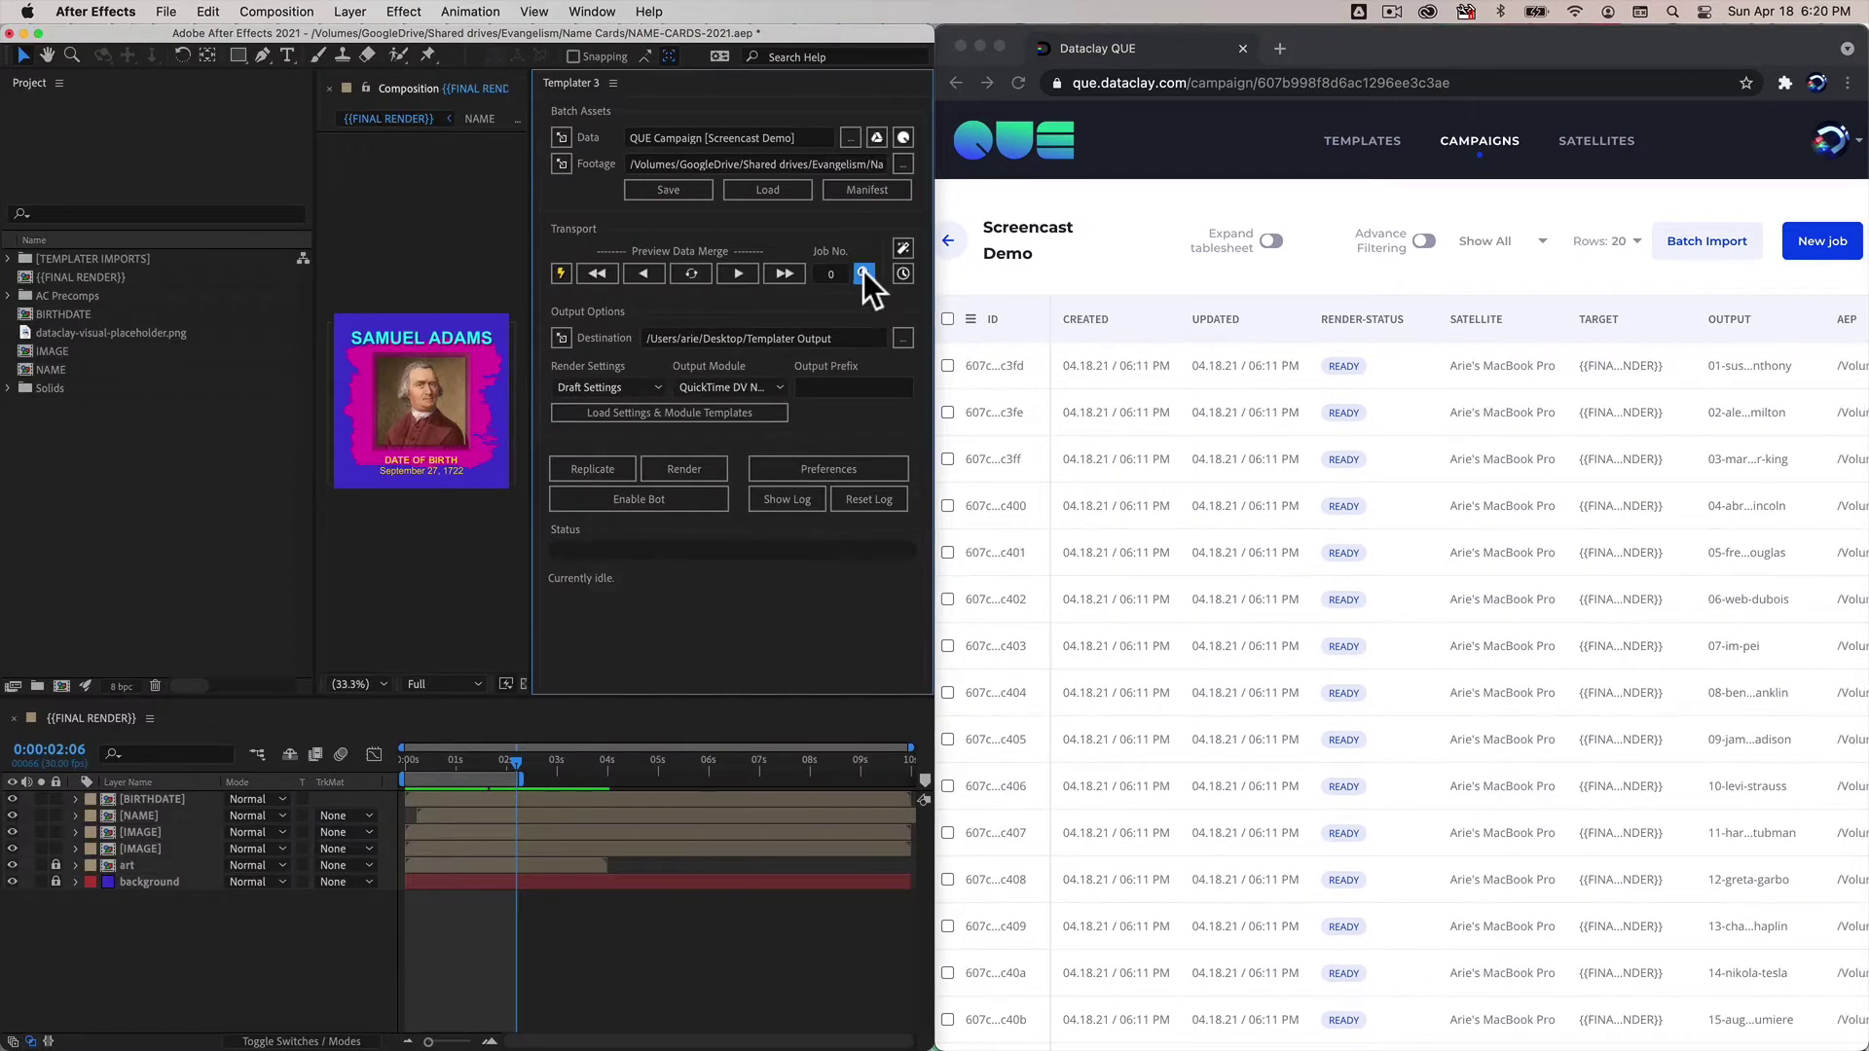
# In Templater's Job Selection Setup, sort jobs by Output and review the Jobs Per Page choices
pyautogui.click(864, 274)
pyautogui.moveTo(890, 272); pyautogui.dragTo(619, 261)
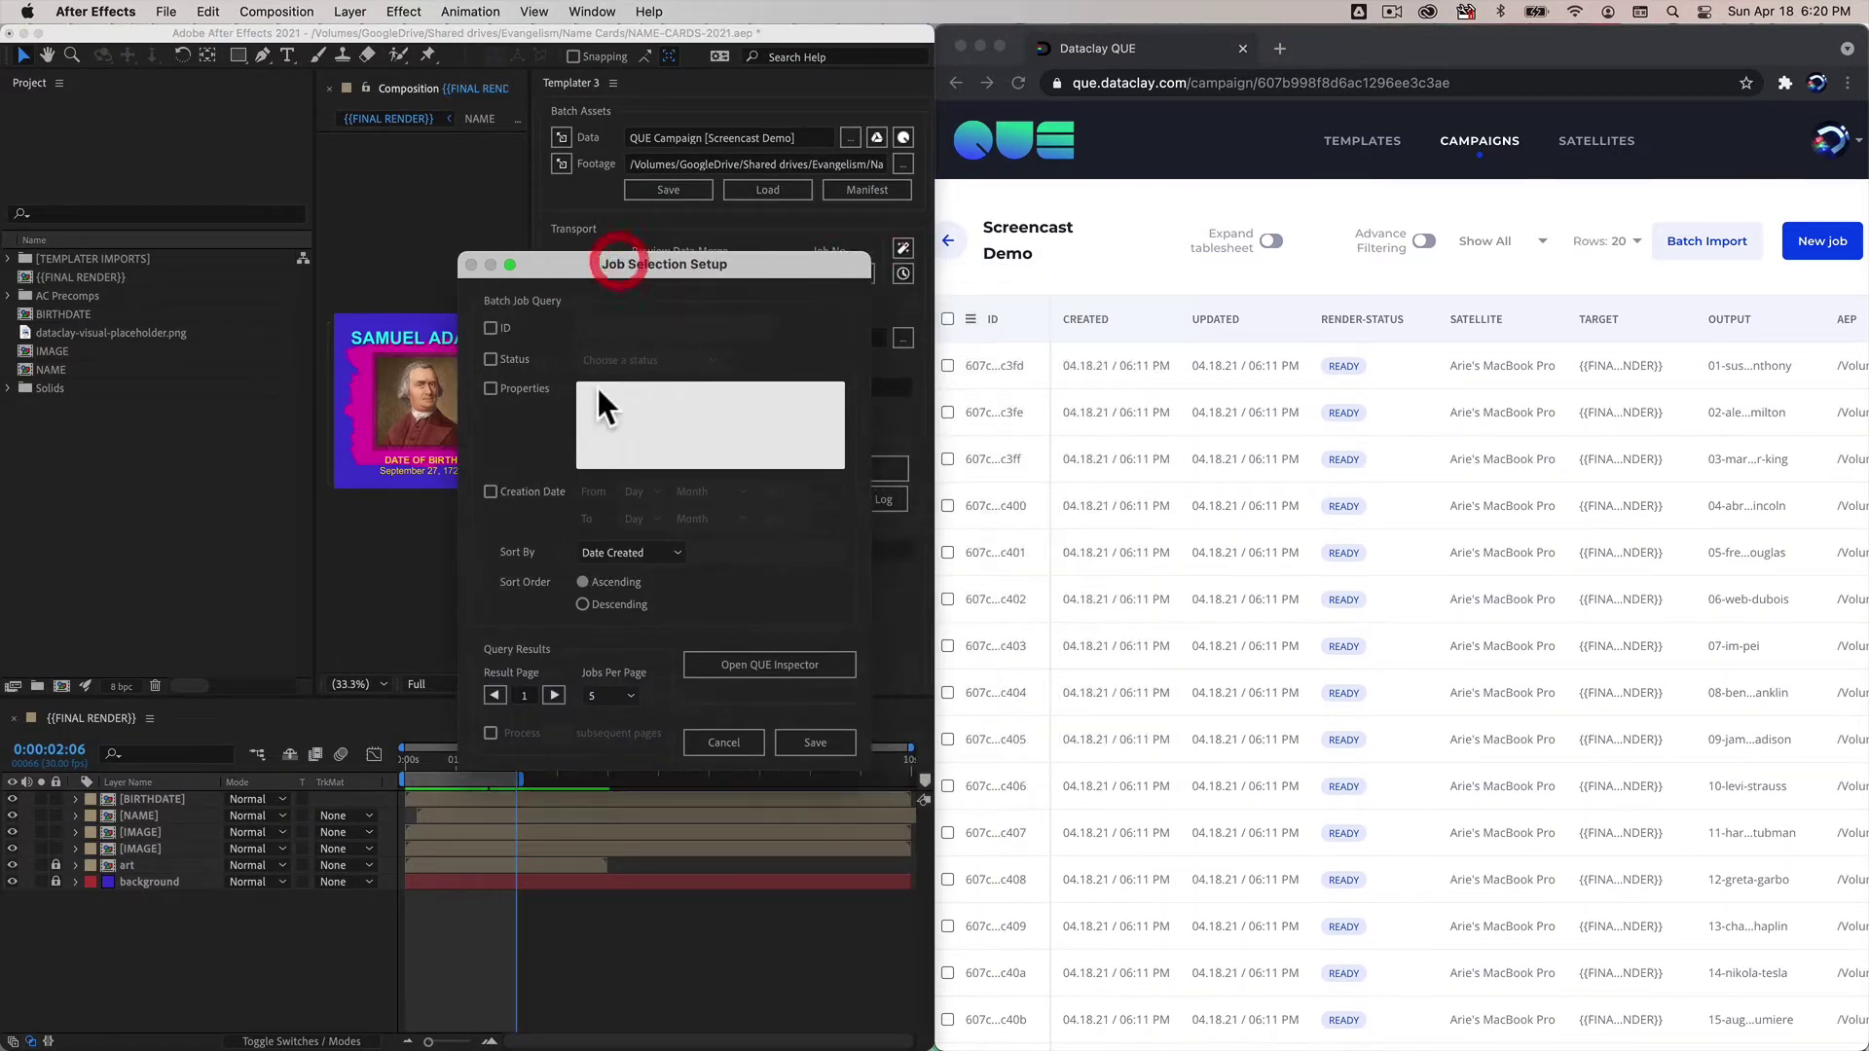
pyautogui.click(633, 551)
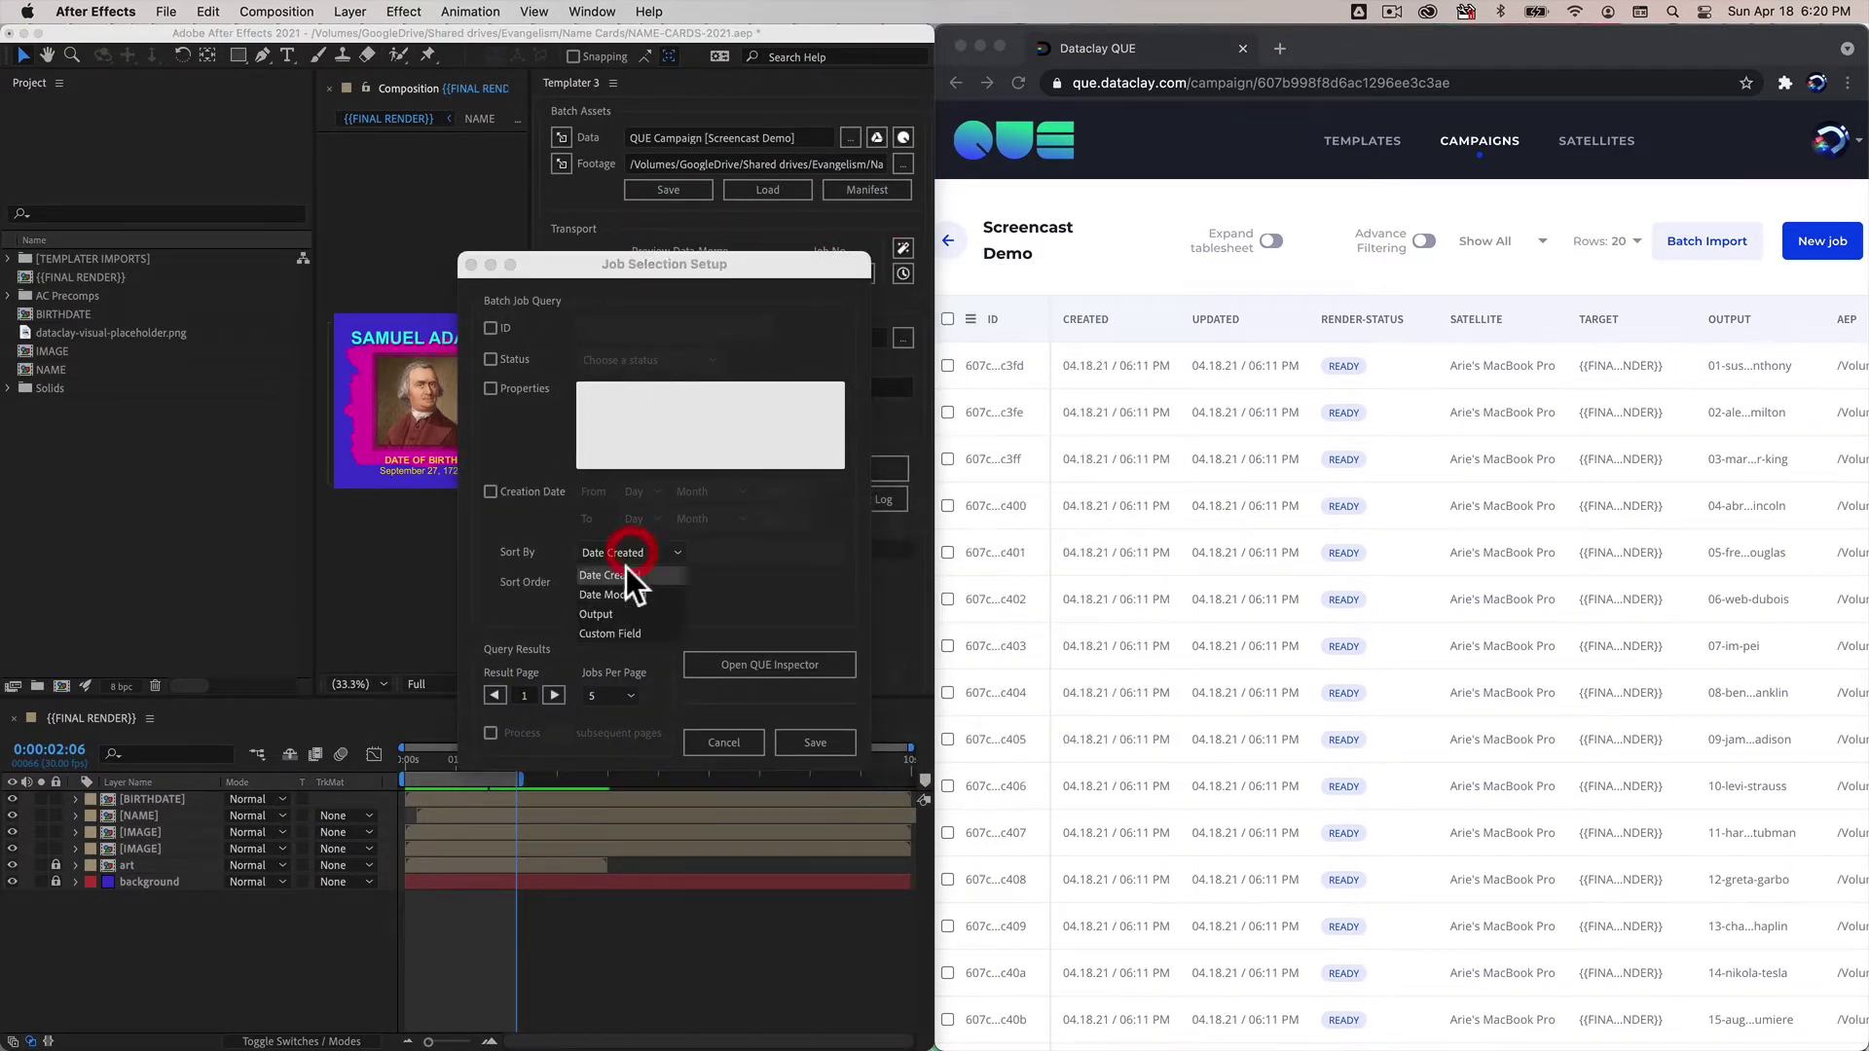
pyautogui.click(608, 618)
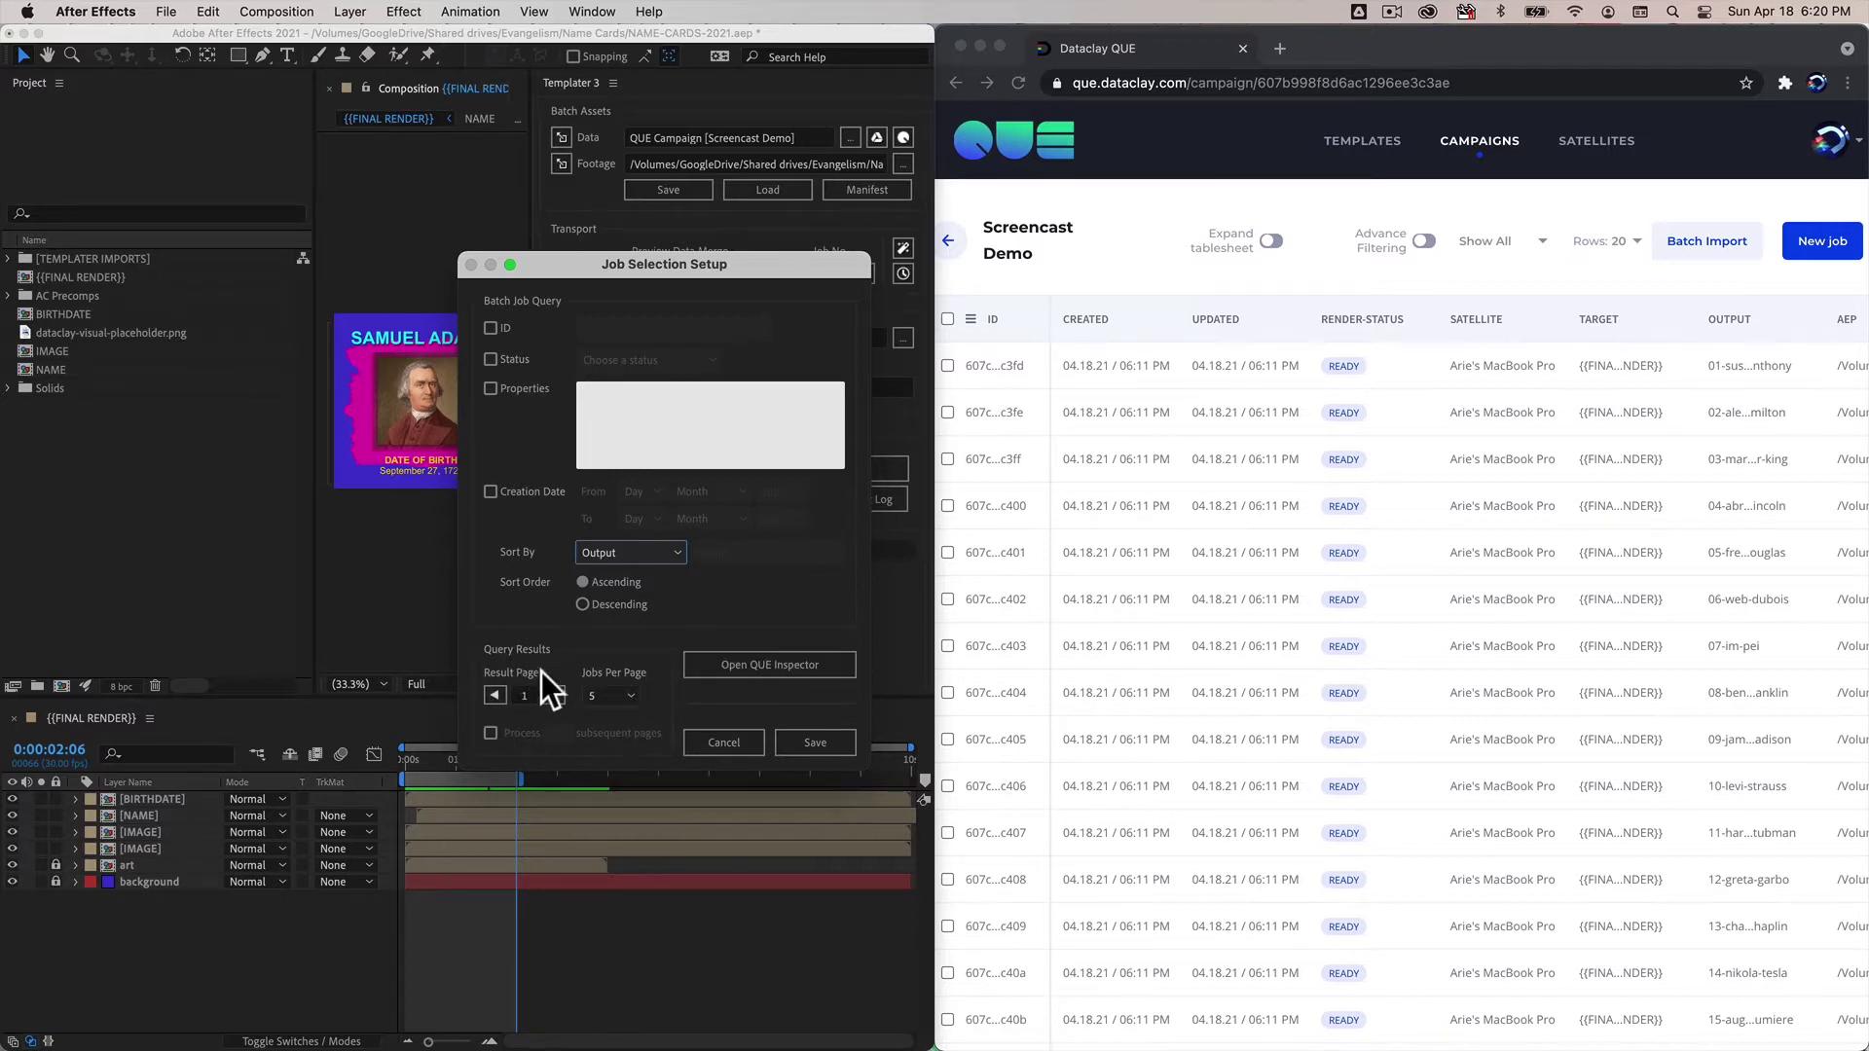
pyautogui.click(620, 693)
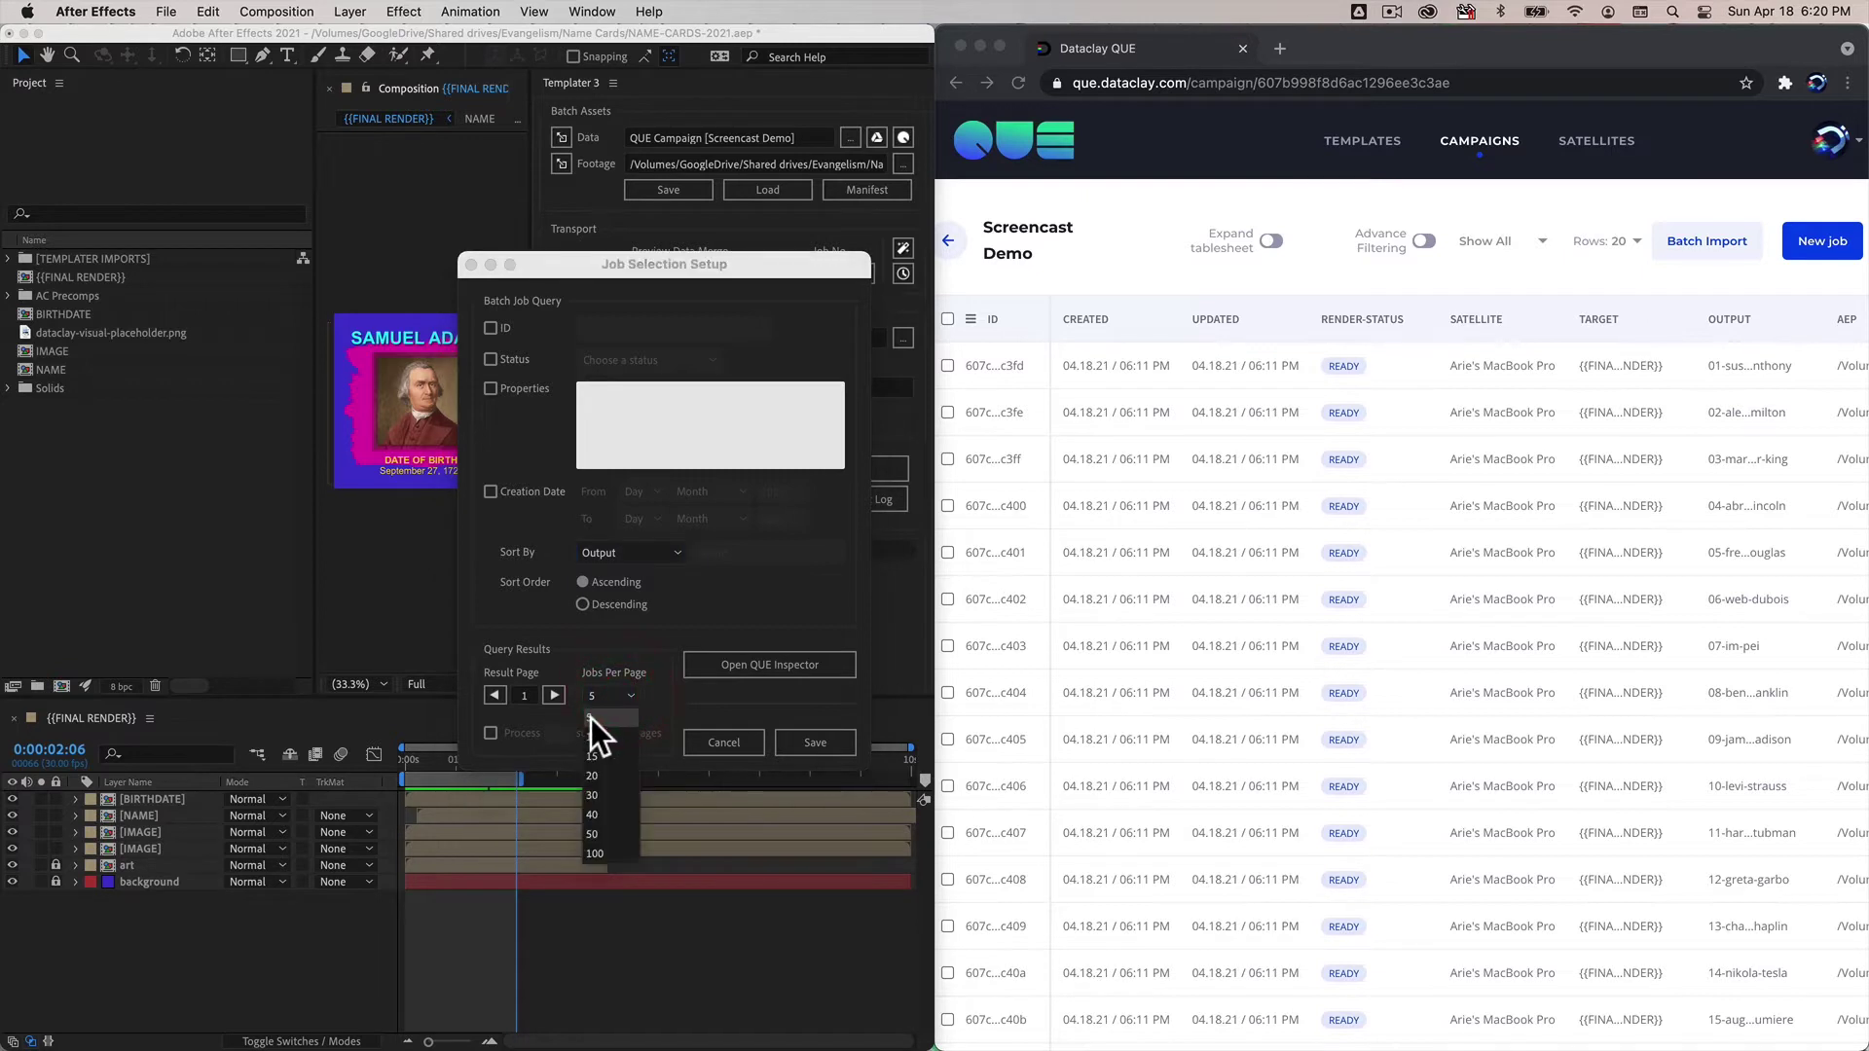
pyautogui.click(738, 670)
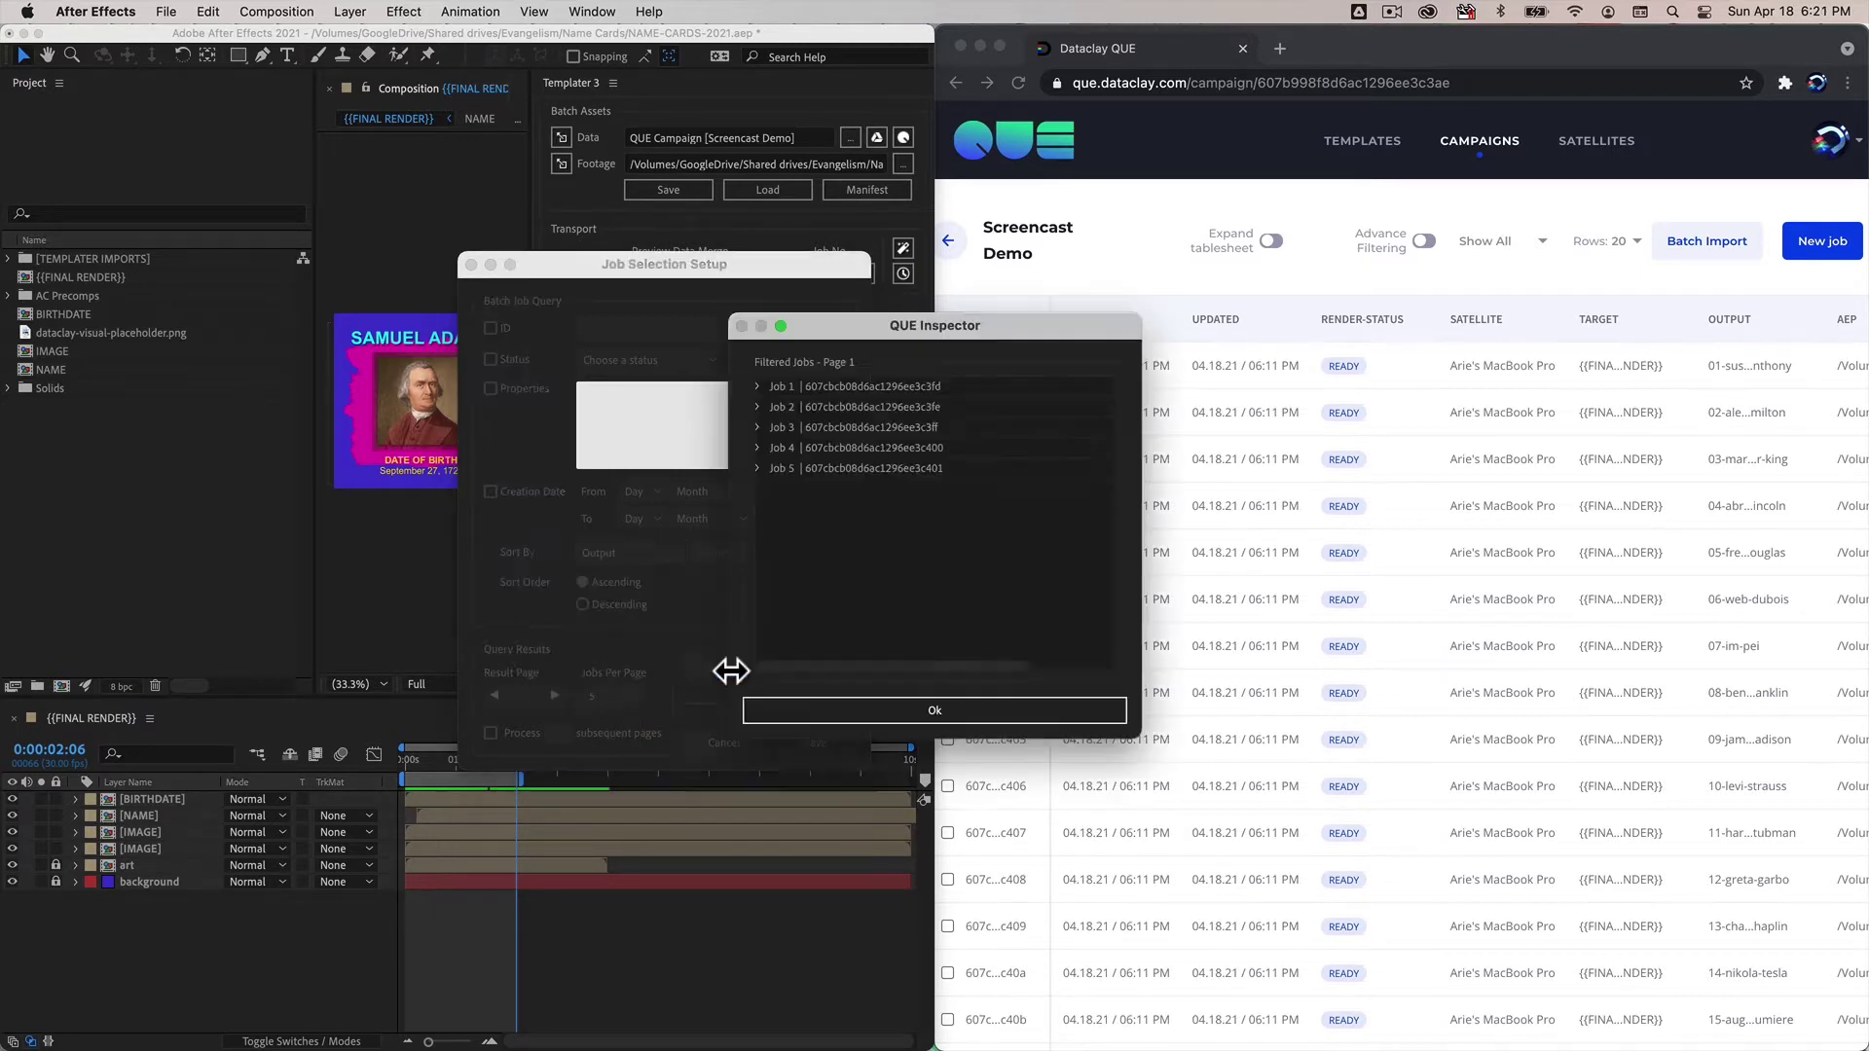
pyautogui.moveTo(885, 325); pyautogui.dragTo(675, 312)
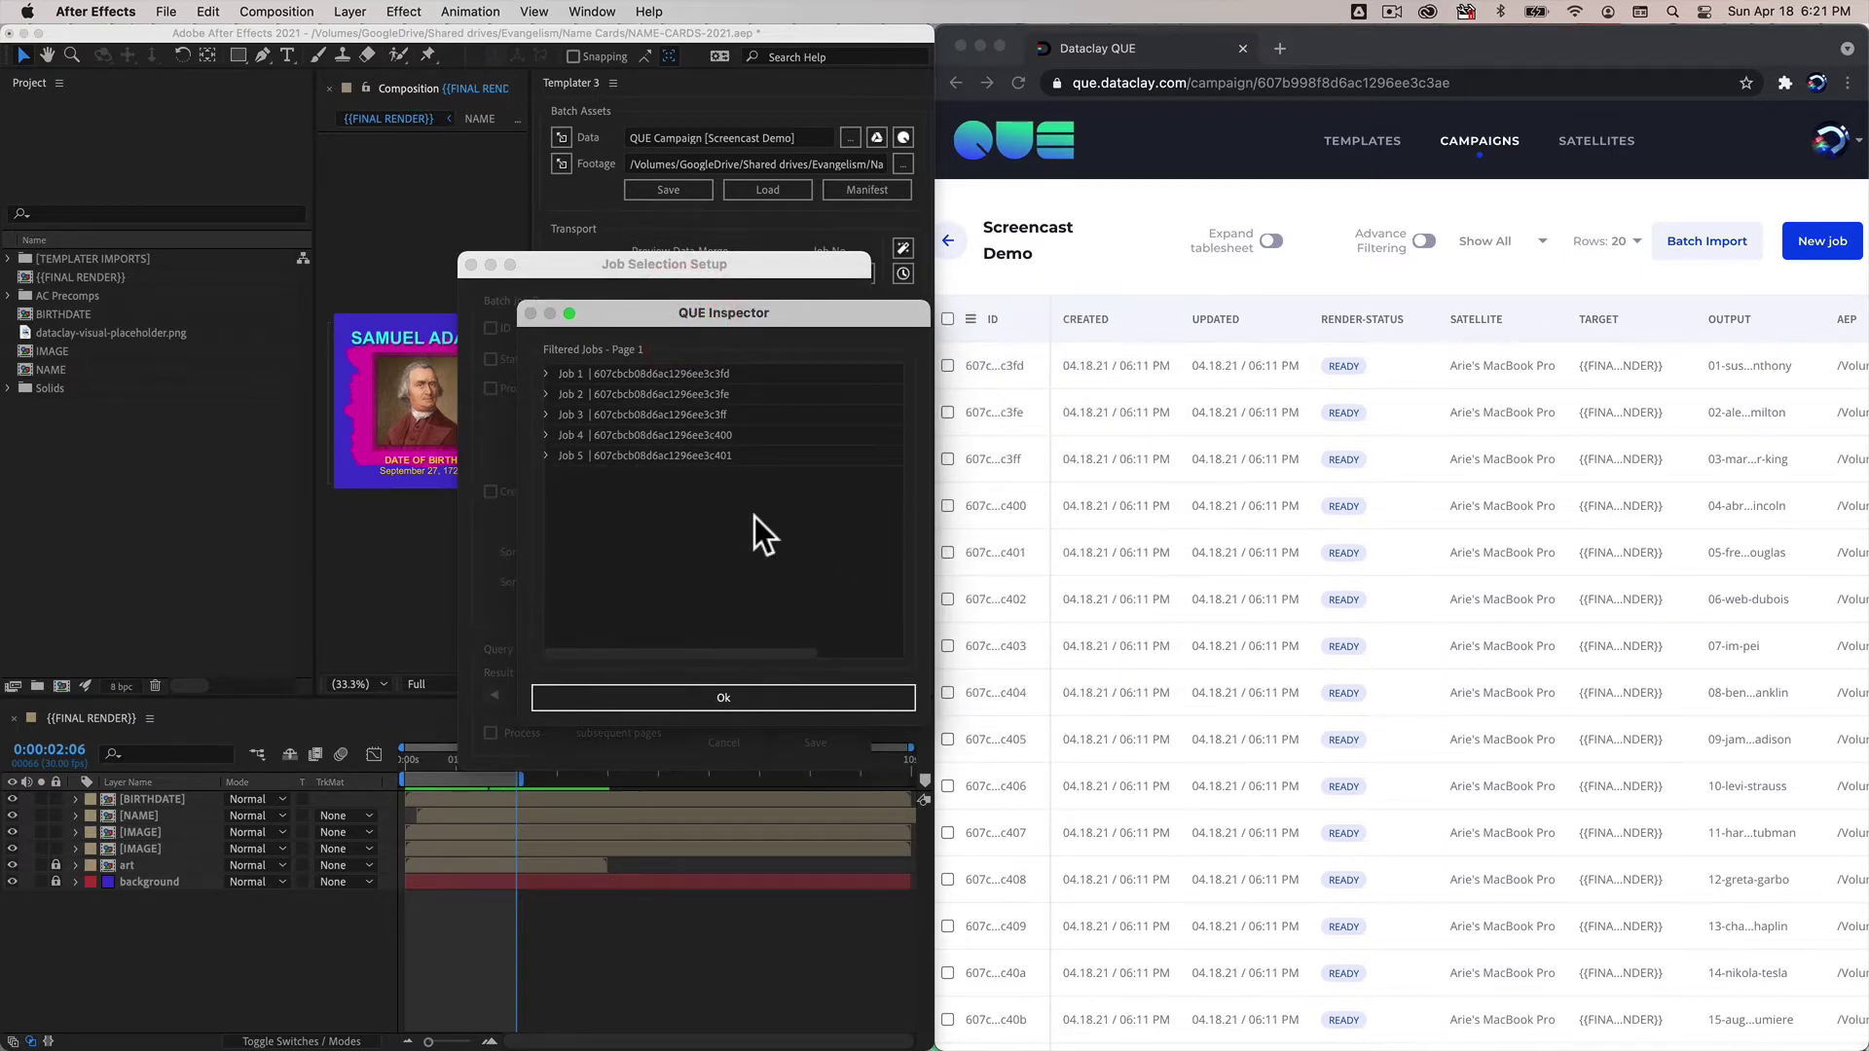
pyautogui.click(546, 373)
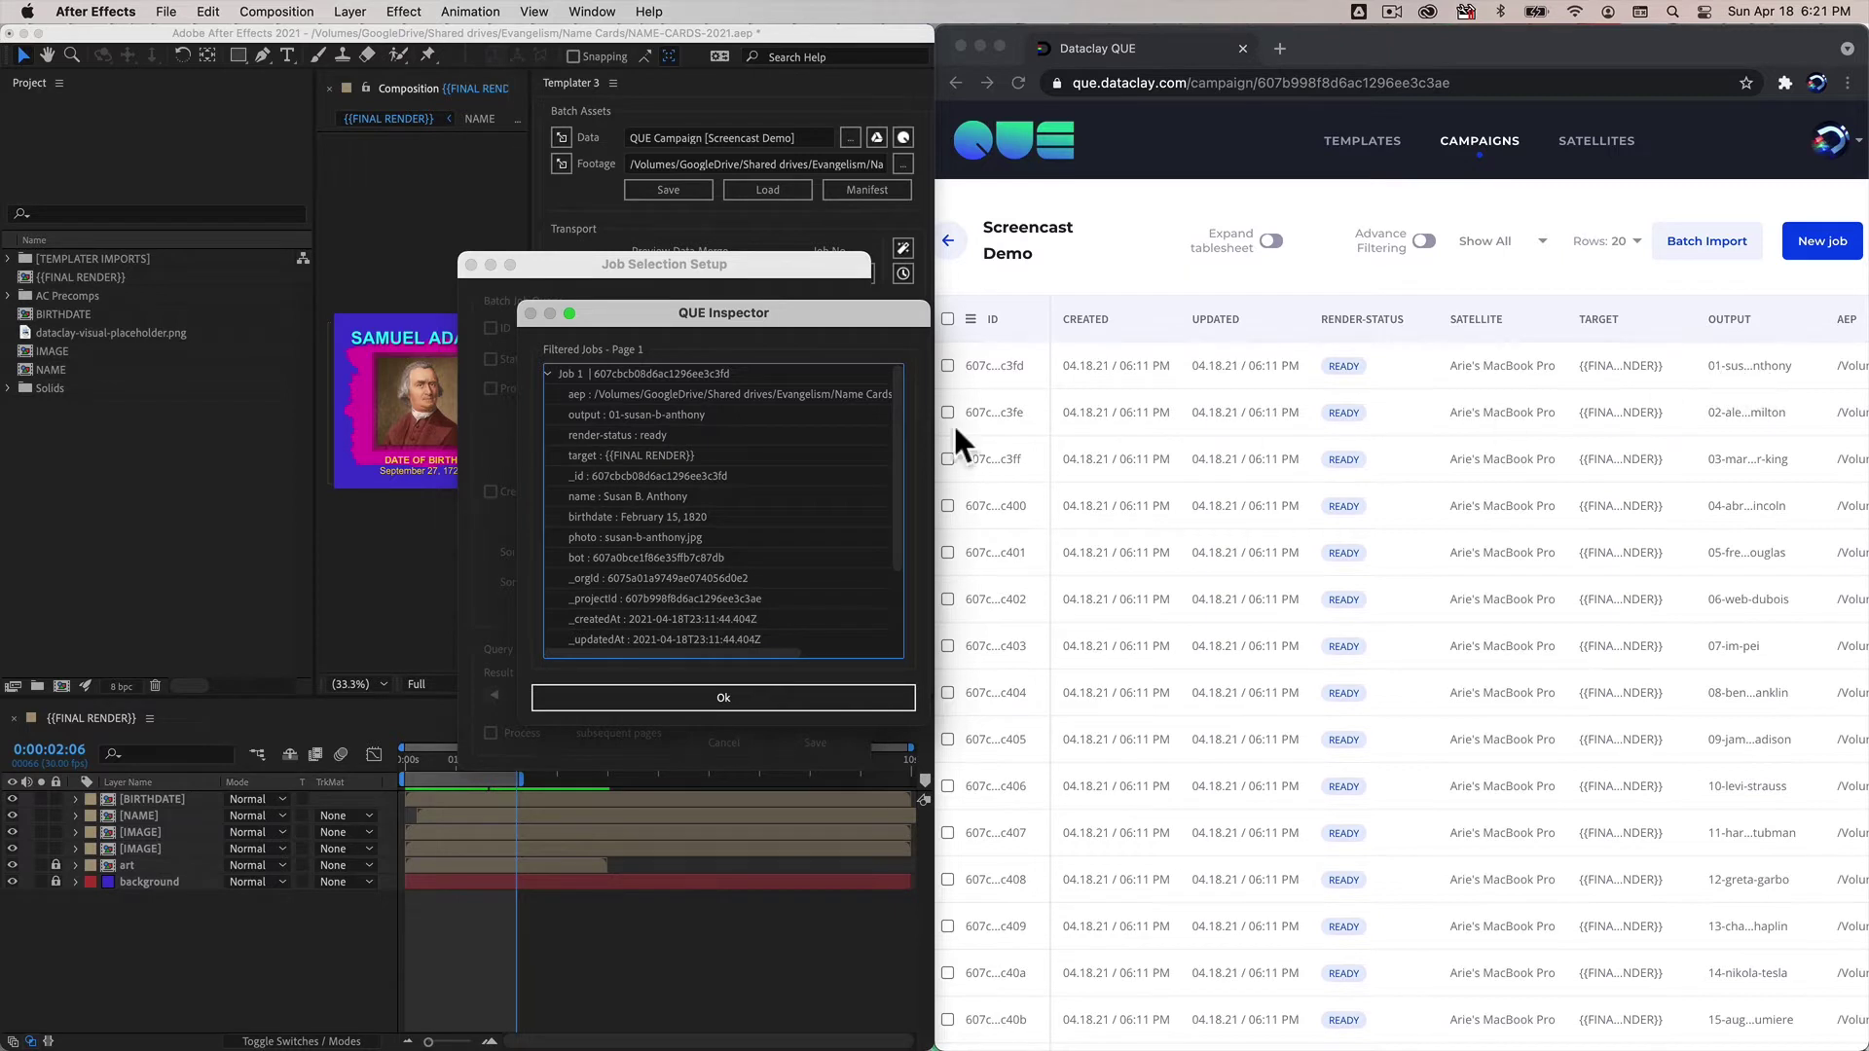
pyautogui.click(721, 697)
pyautogui.moveTo(902, 434); pyautogui.dragTo(857, 548)
pyautogui.click(547, 576)
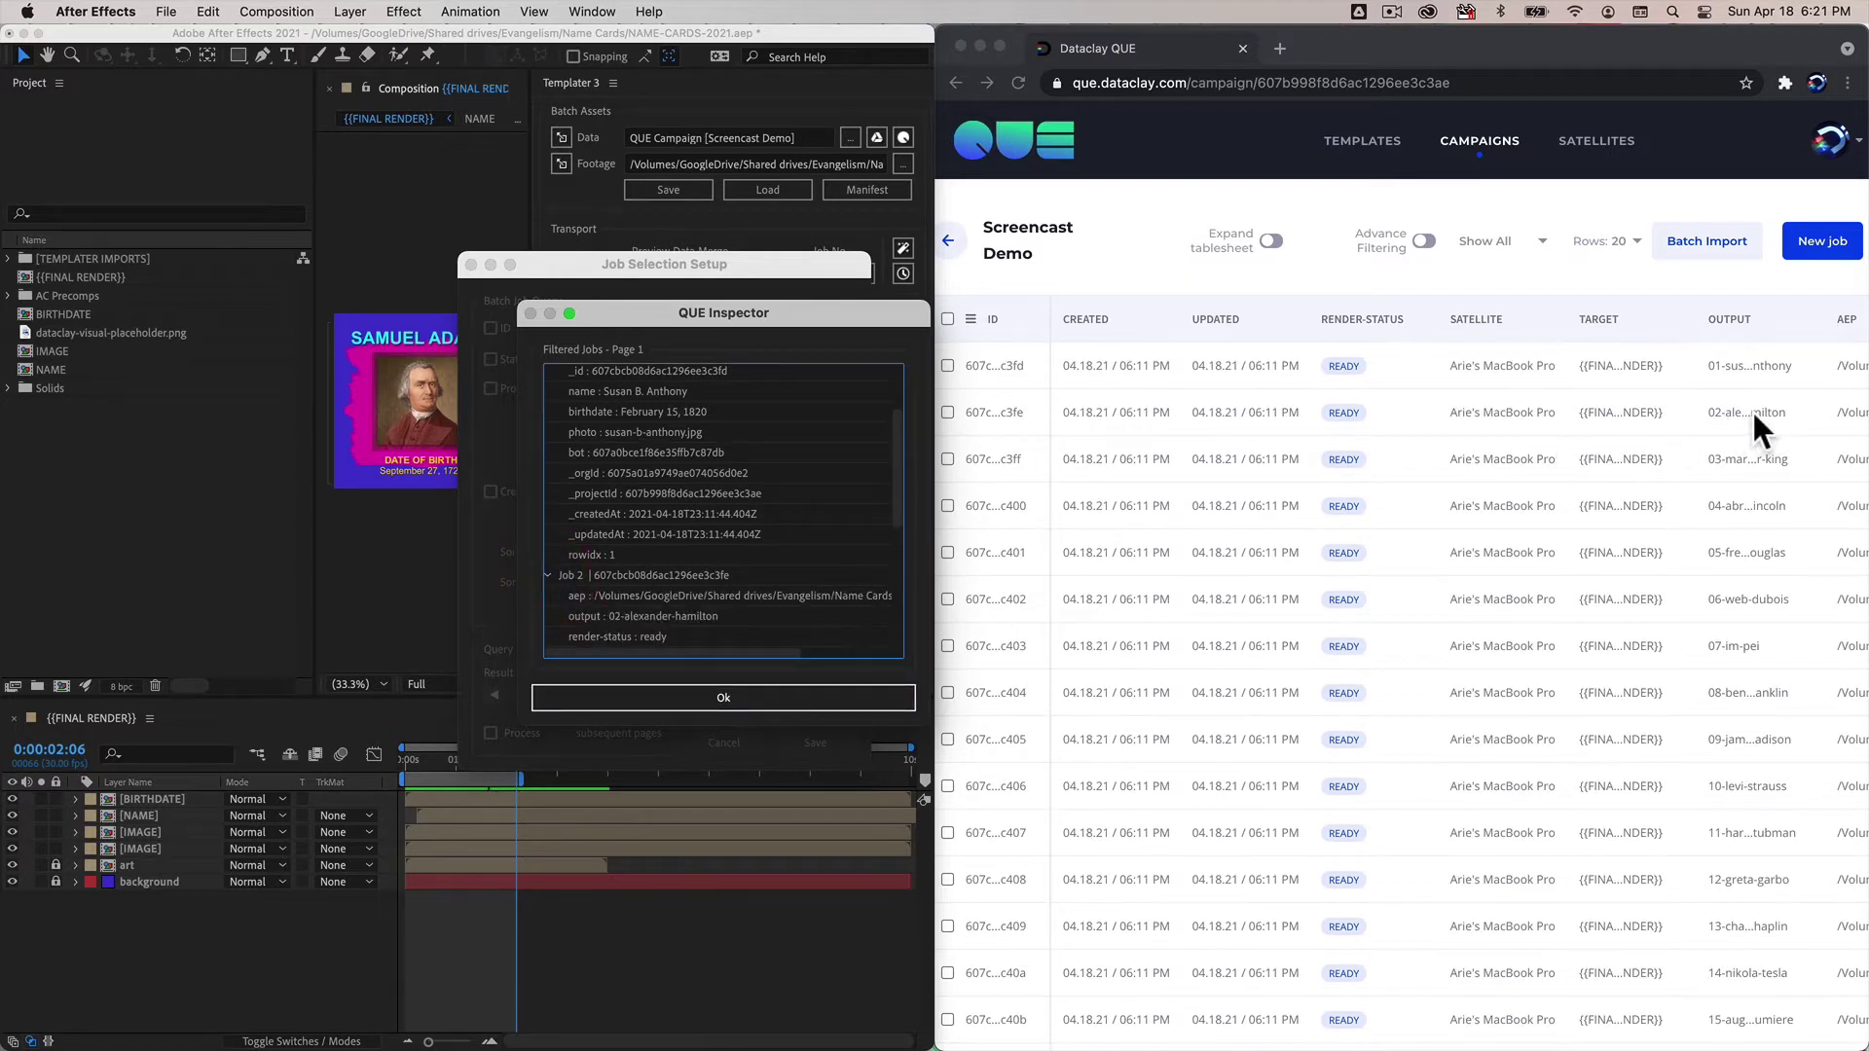
pyautogui.moveTo(897, 475); pyautogui.dragTo(896, 586)
pyautogui.click(548, 615)
pyautogui.scroll(-3, 697, 559)
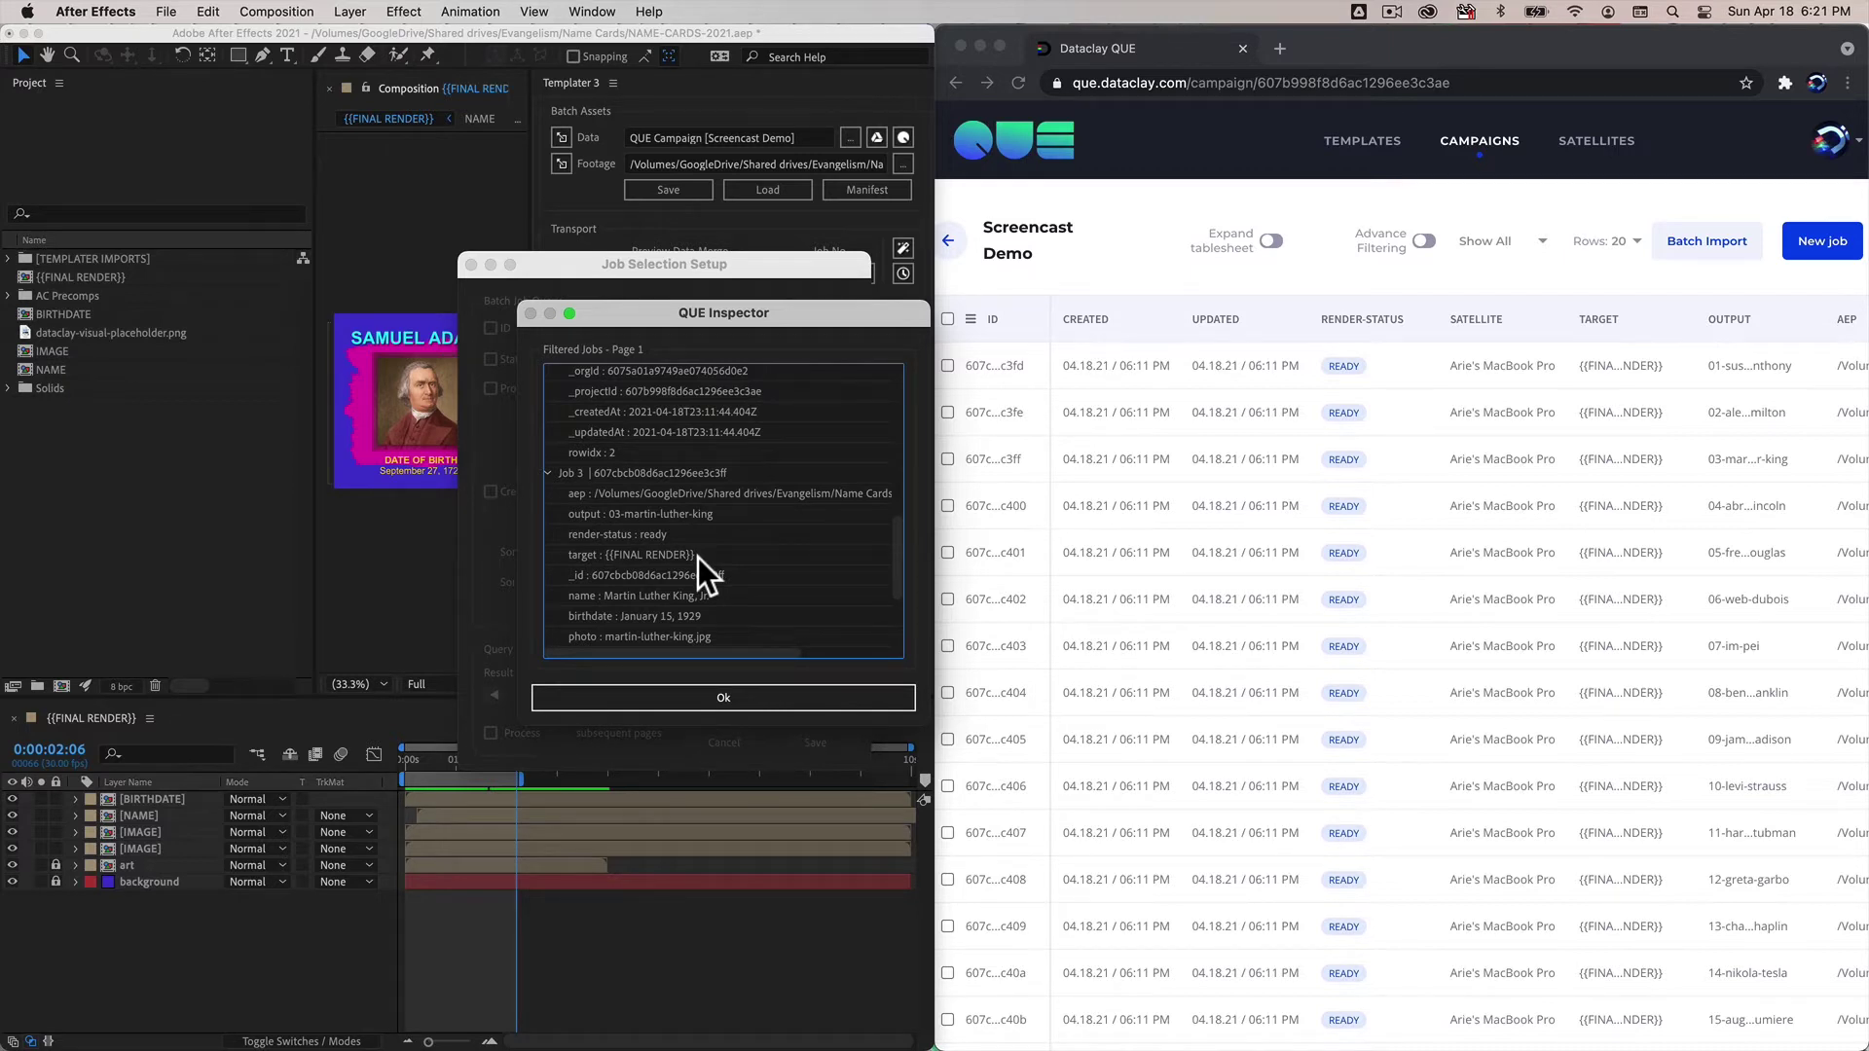
# Set Jobs Per Page to 10 and check Job 10 in the QUE Inspector
pyautogui.click(704, 687)
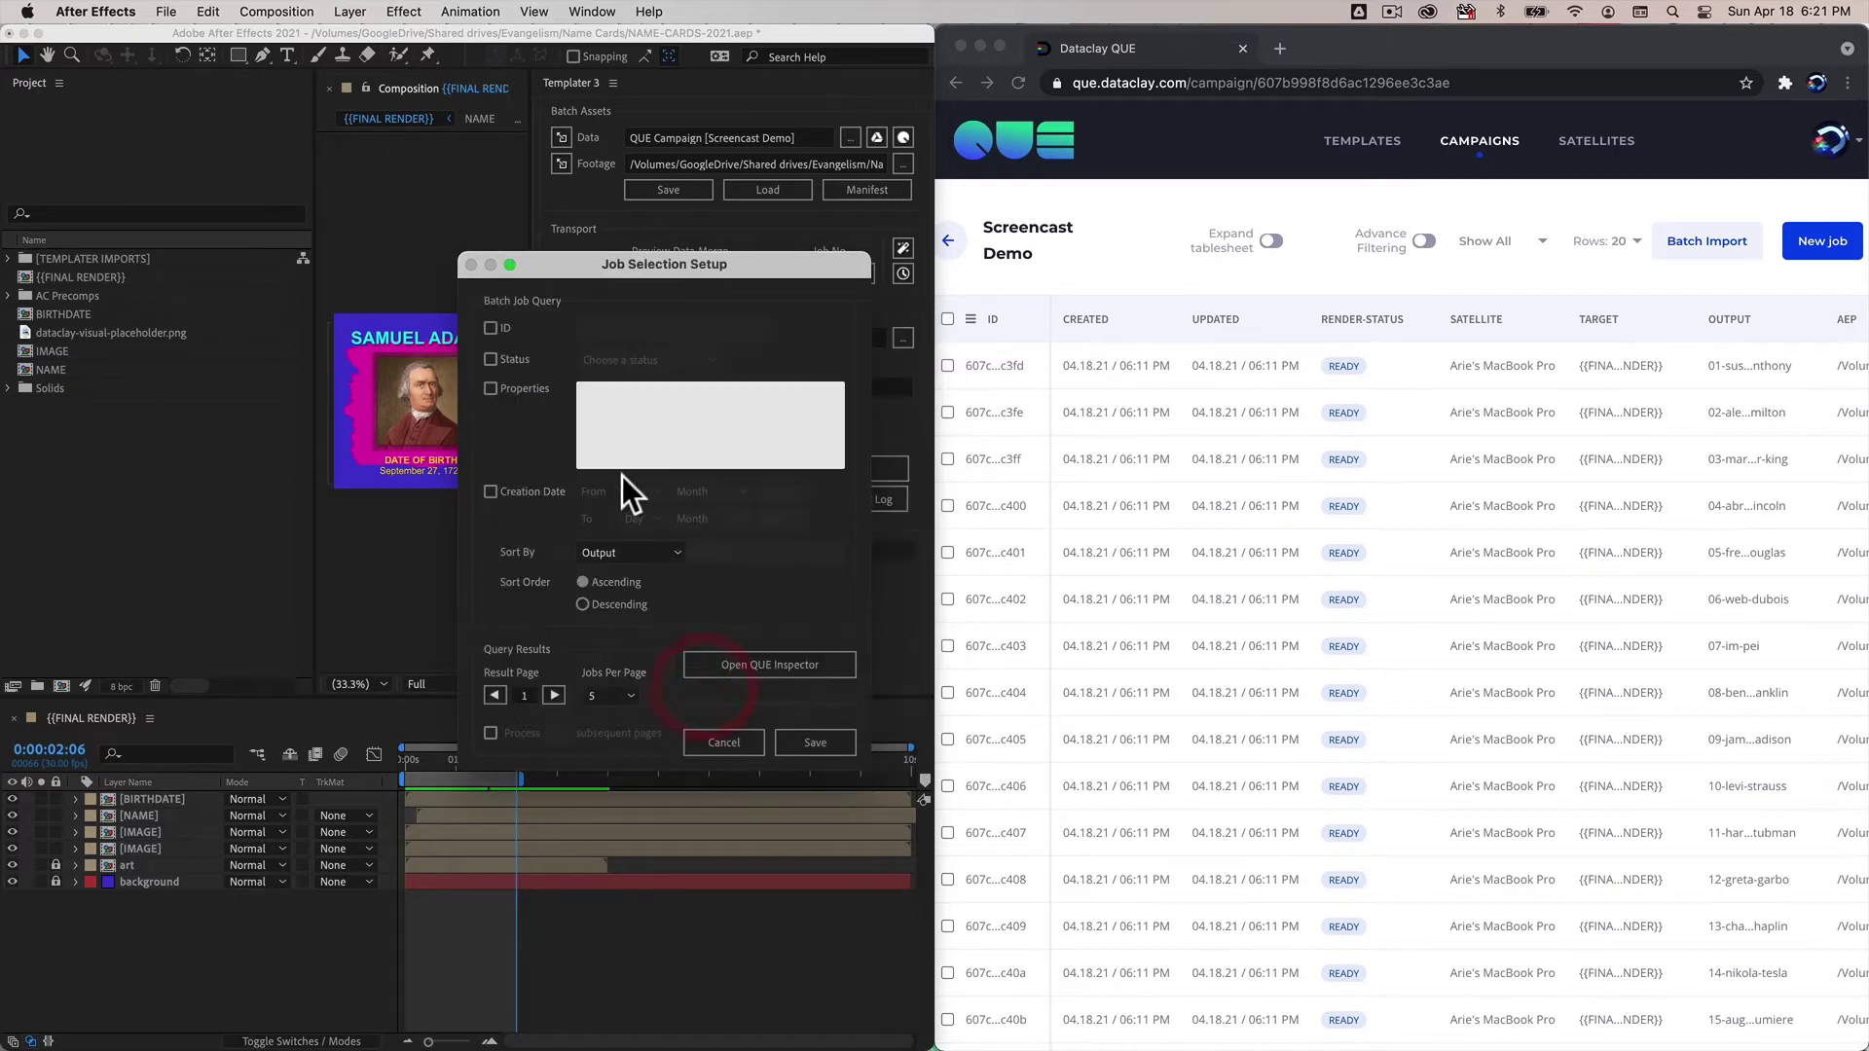
pyautogui.click(614, 695)
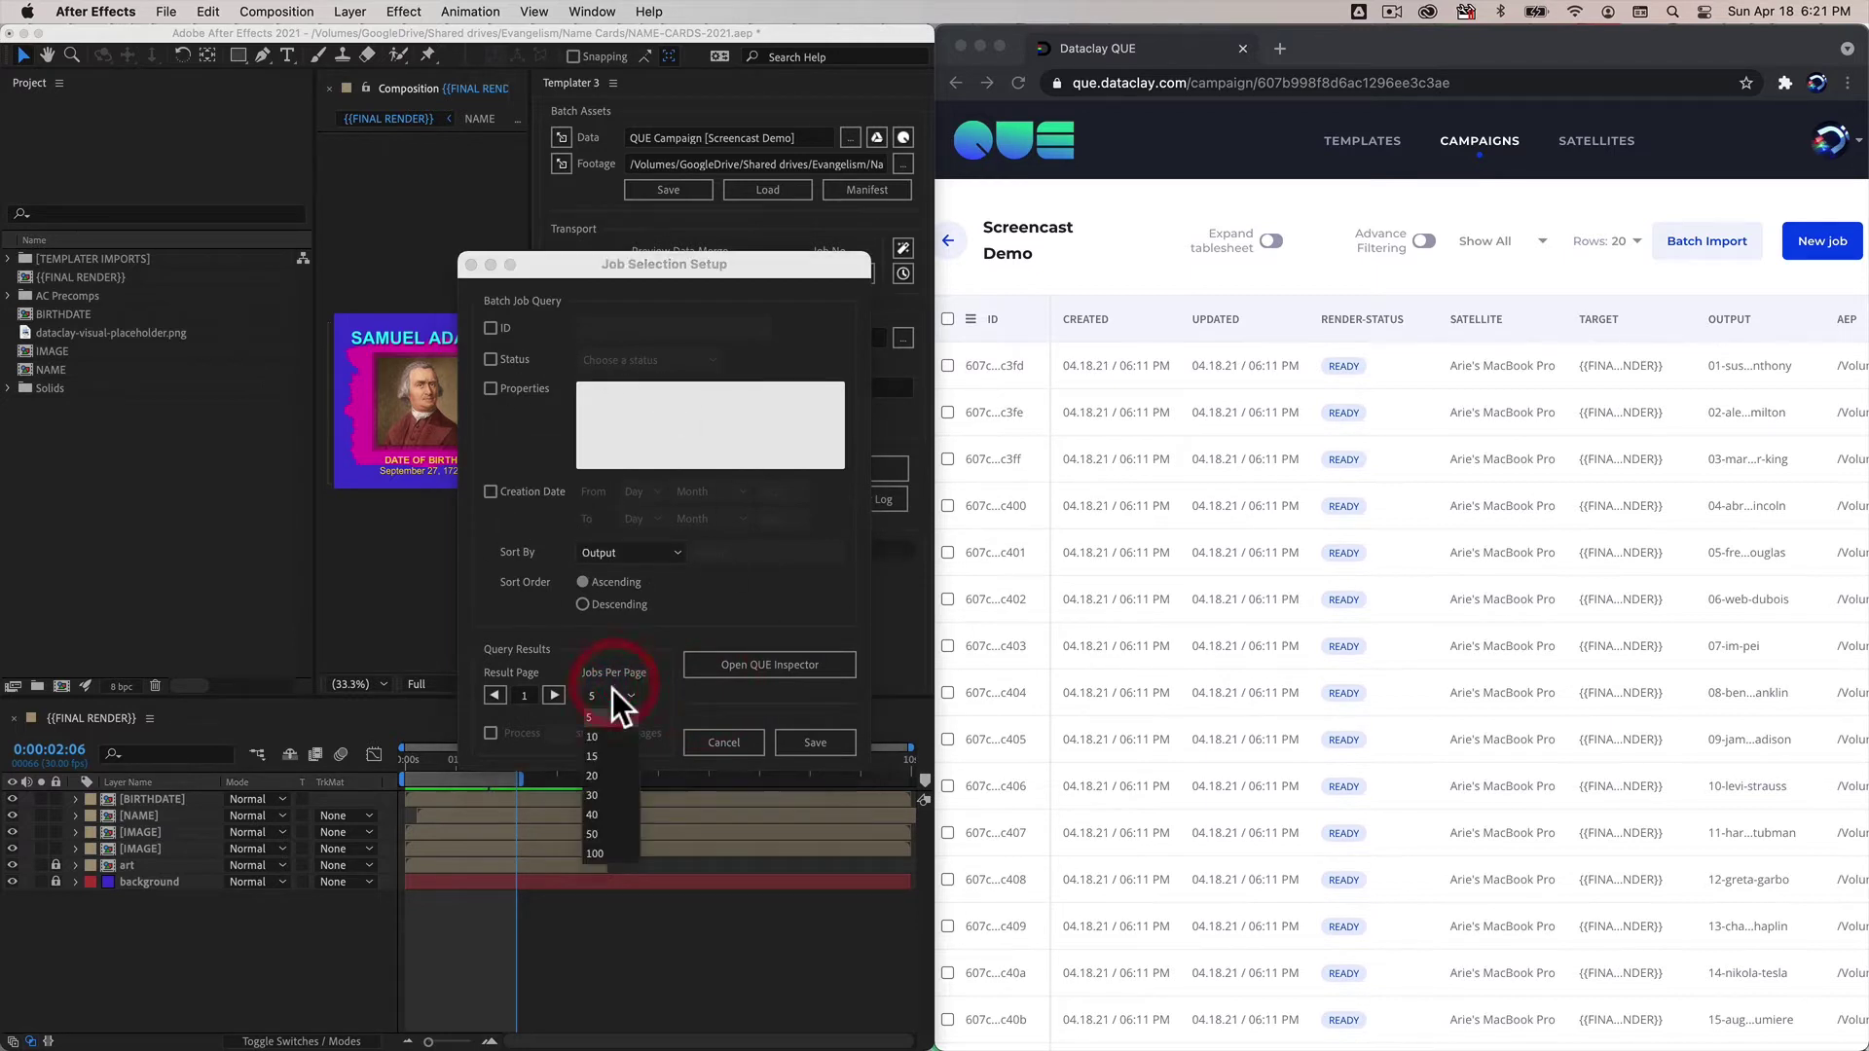
pyautogui.click(605, 736)
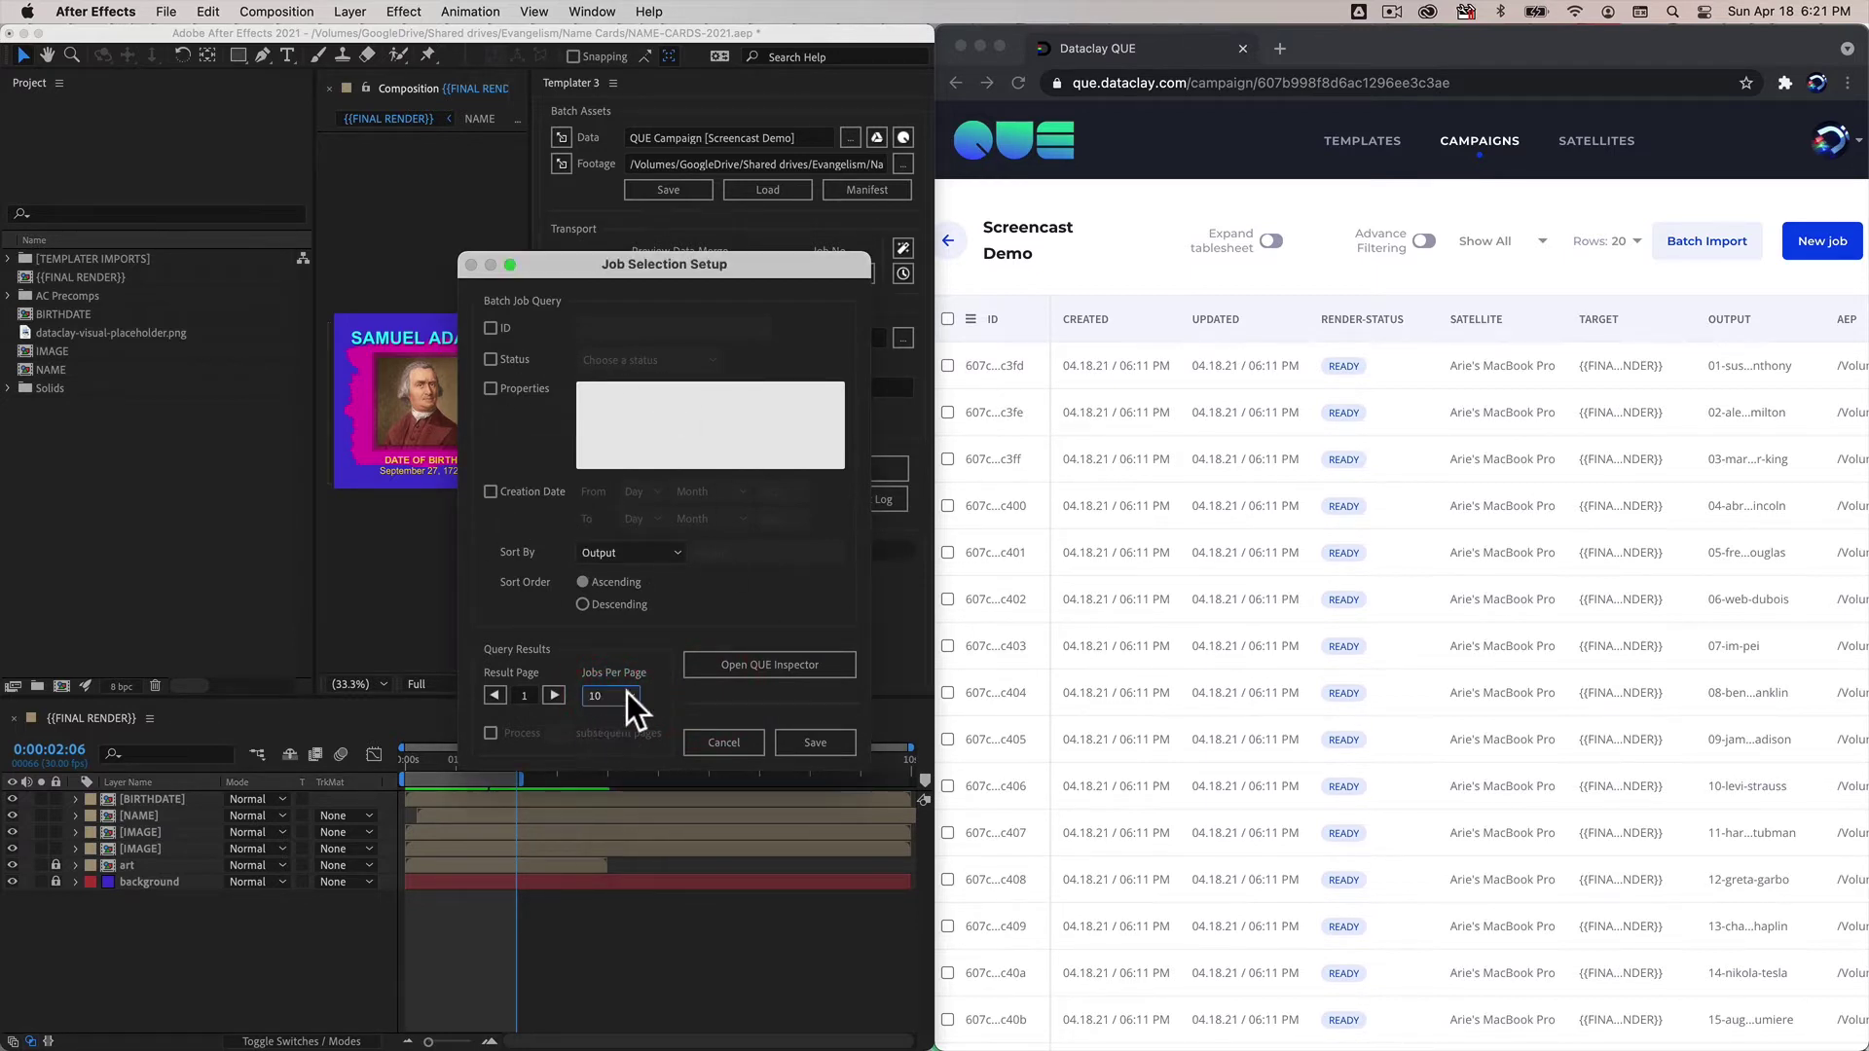
pyautogui.click(785, 667)
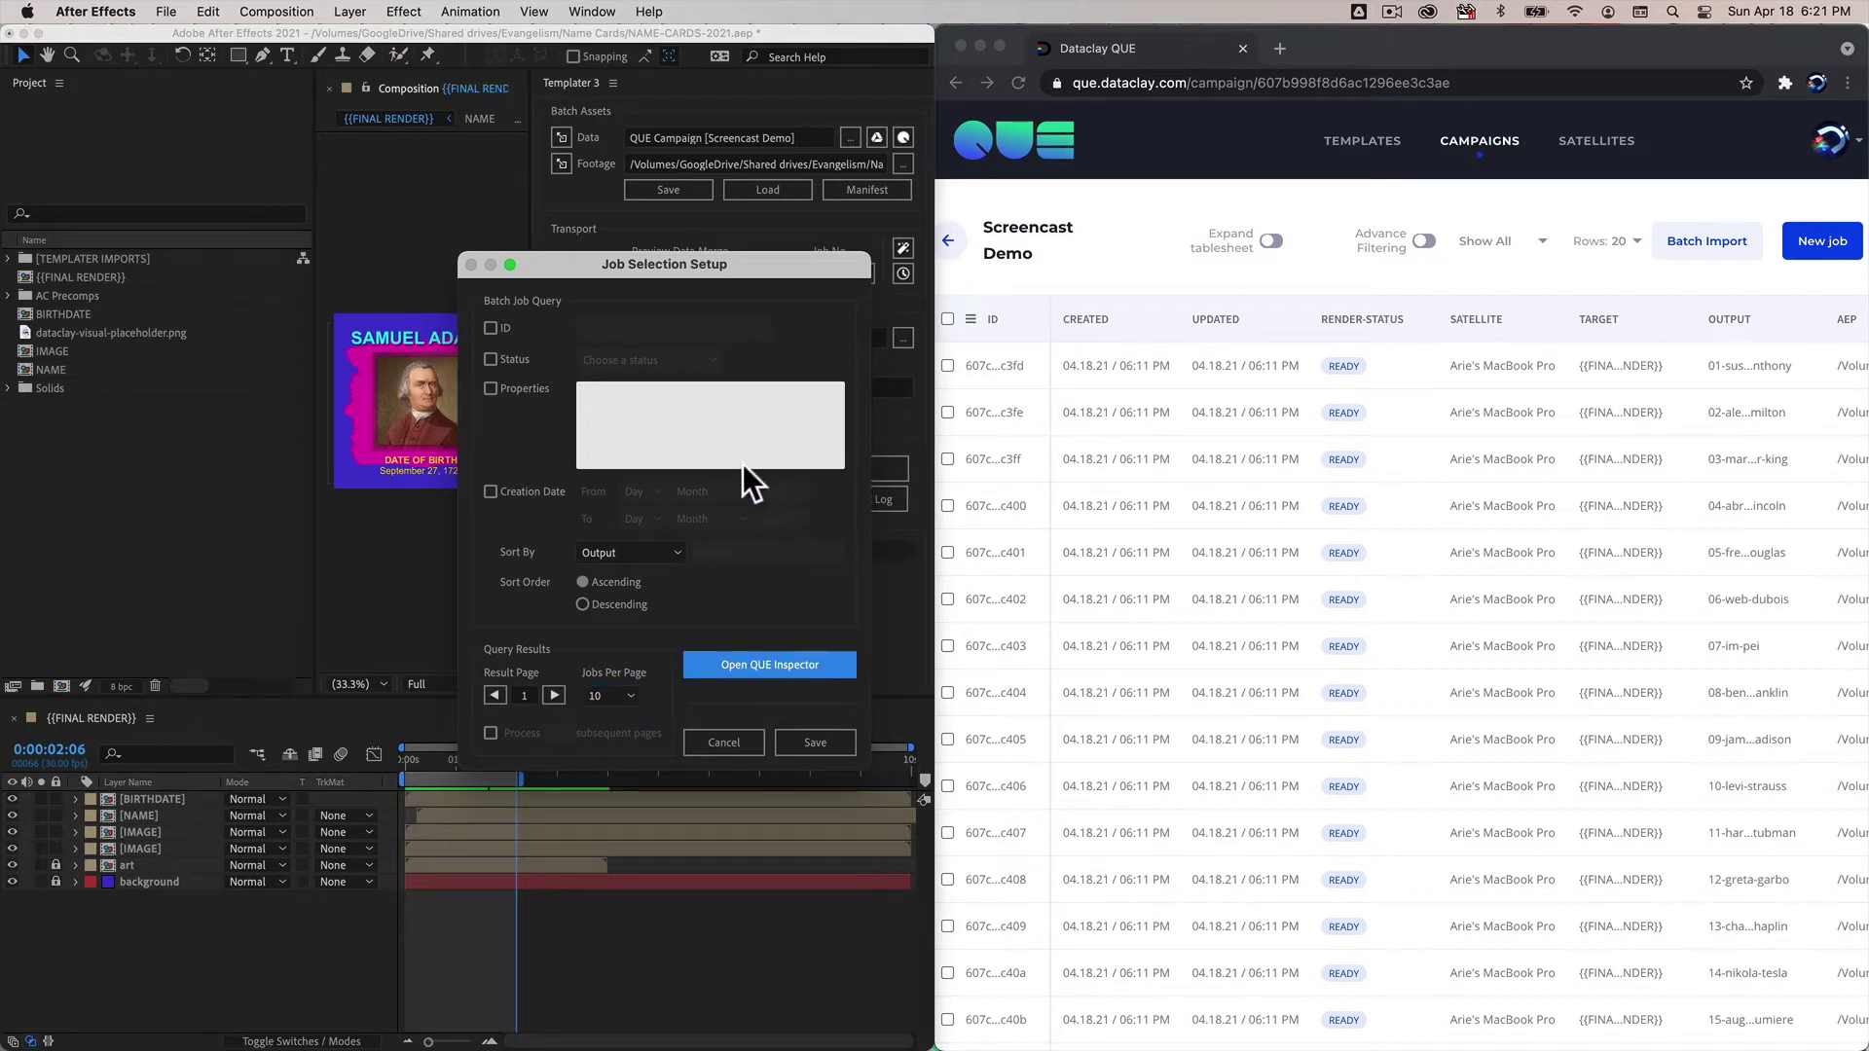
pyautogui.click(787, 572)
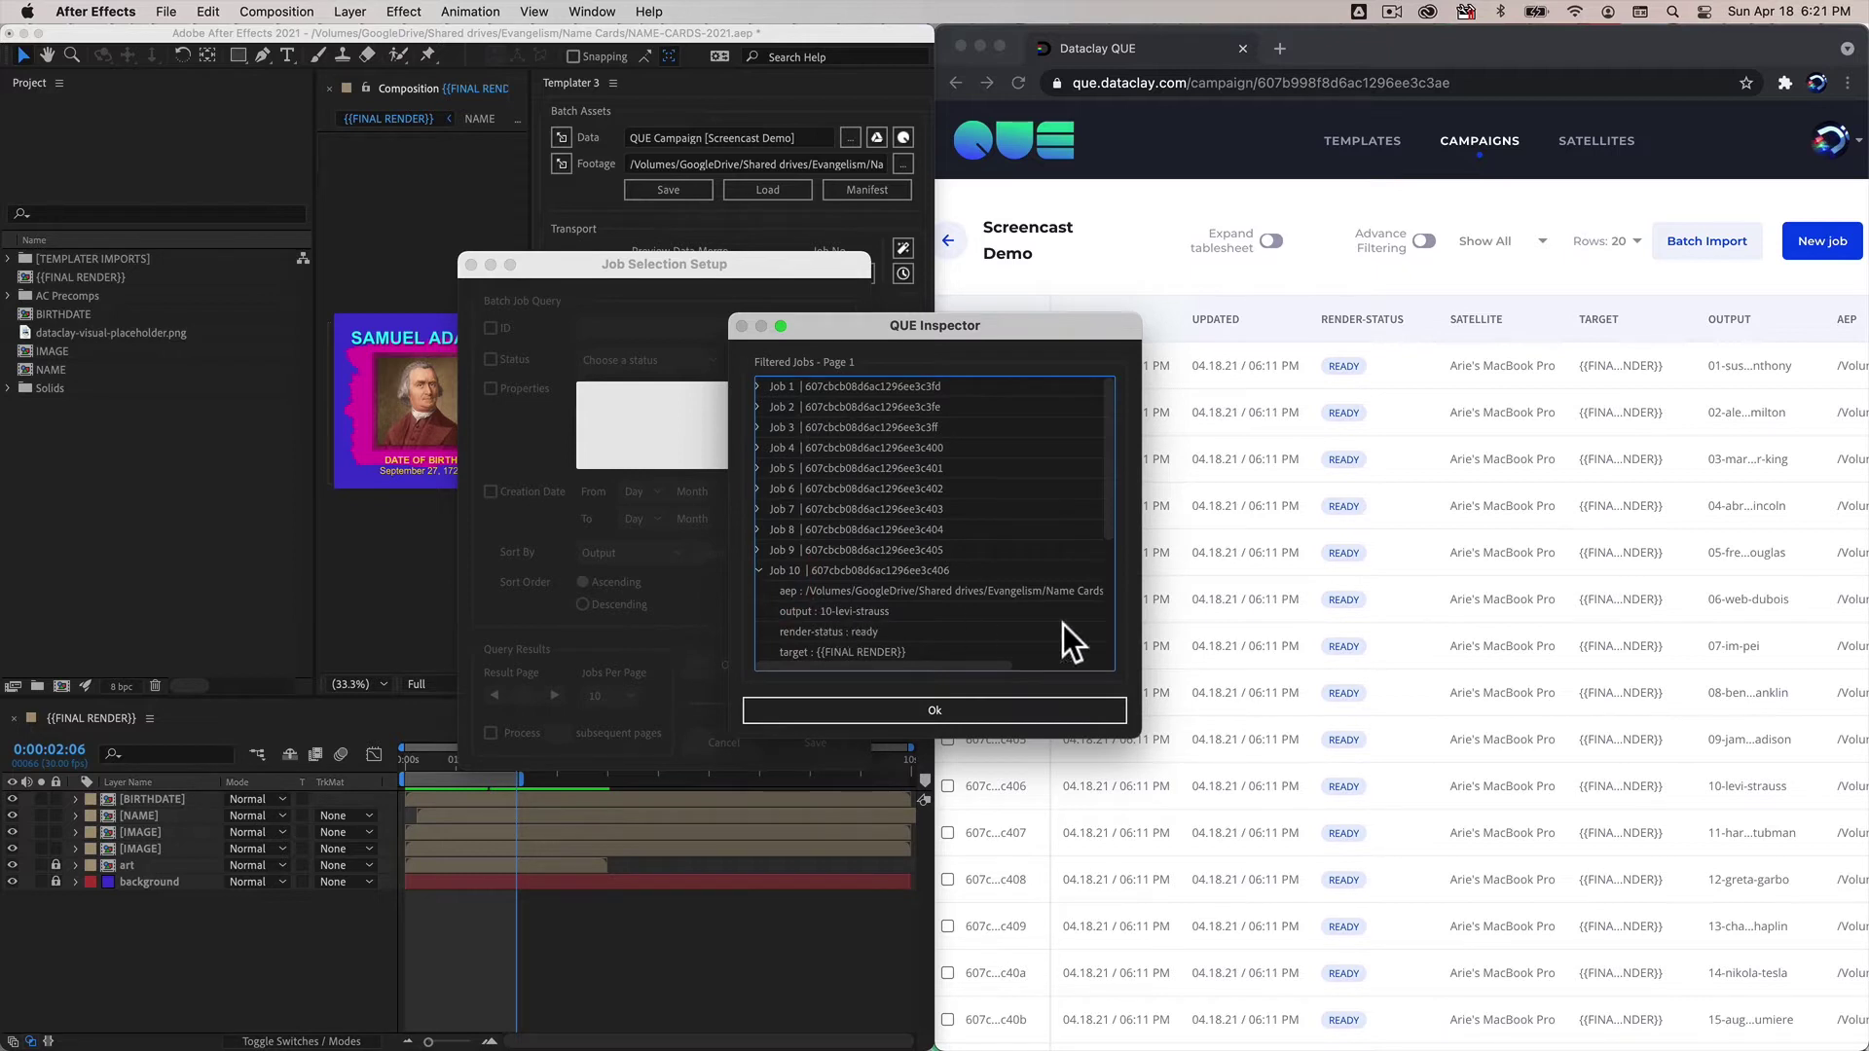
pyautogui.click(849, 709)
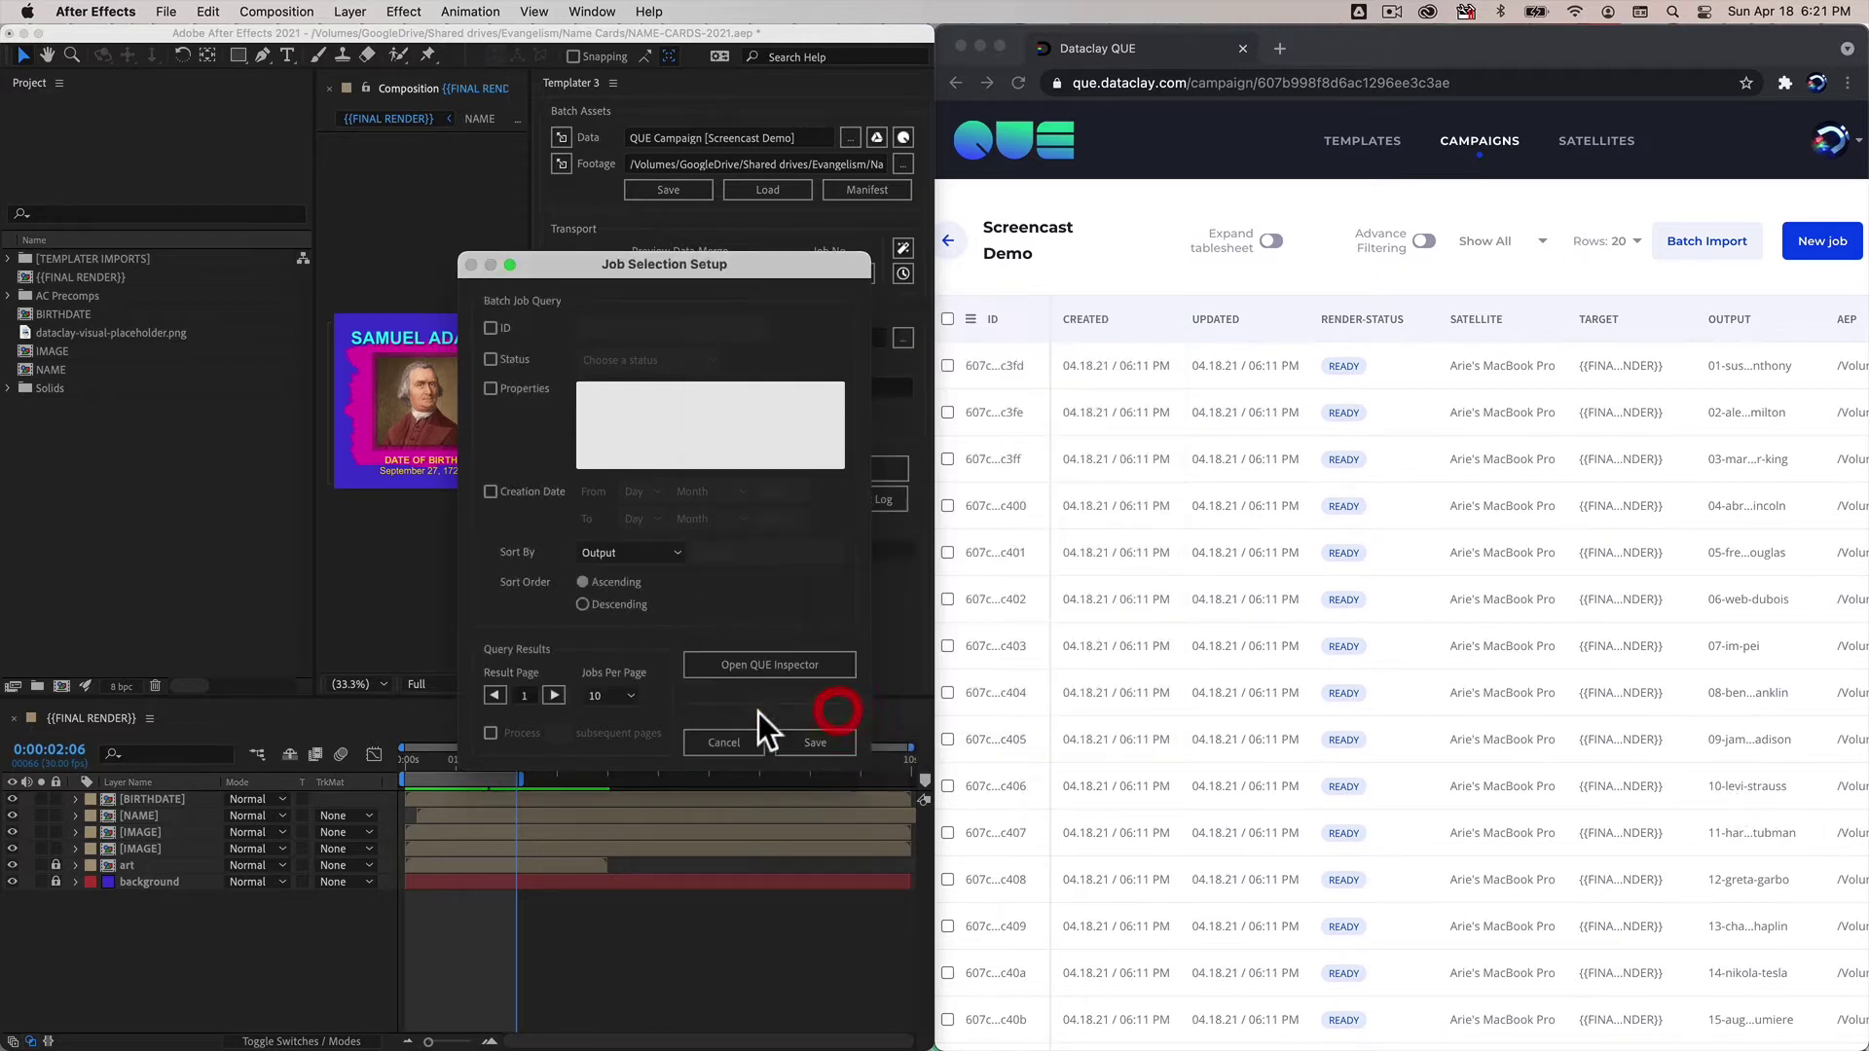
pyautogui.click(552, 695)
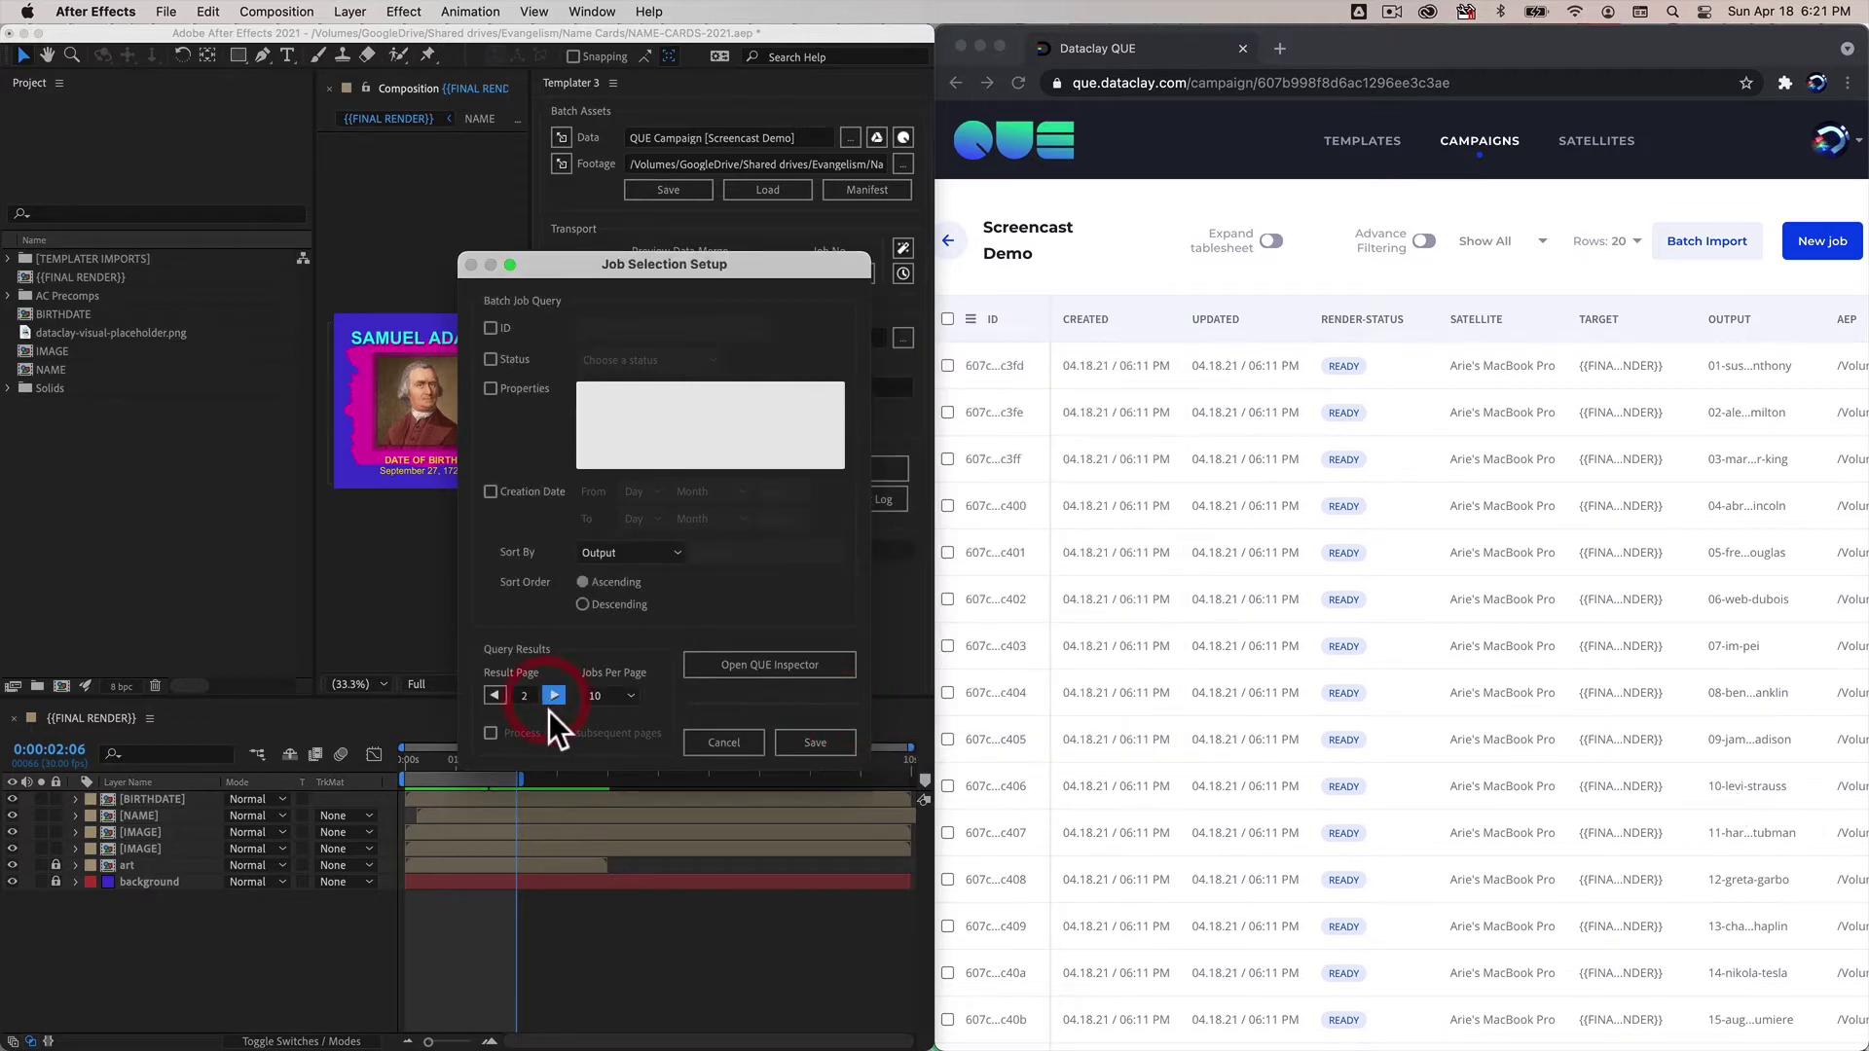
pyautogui.click(763, 669)
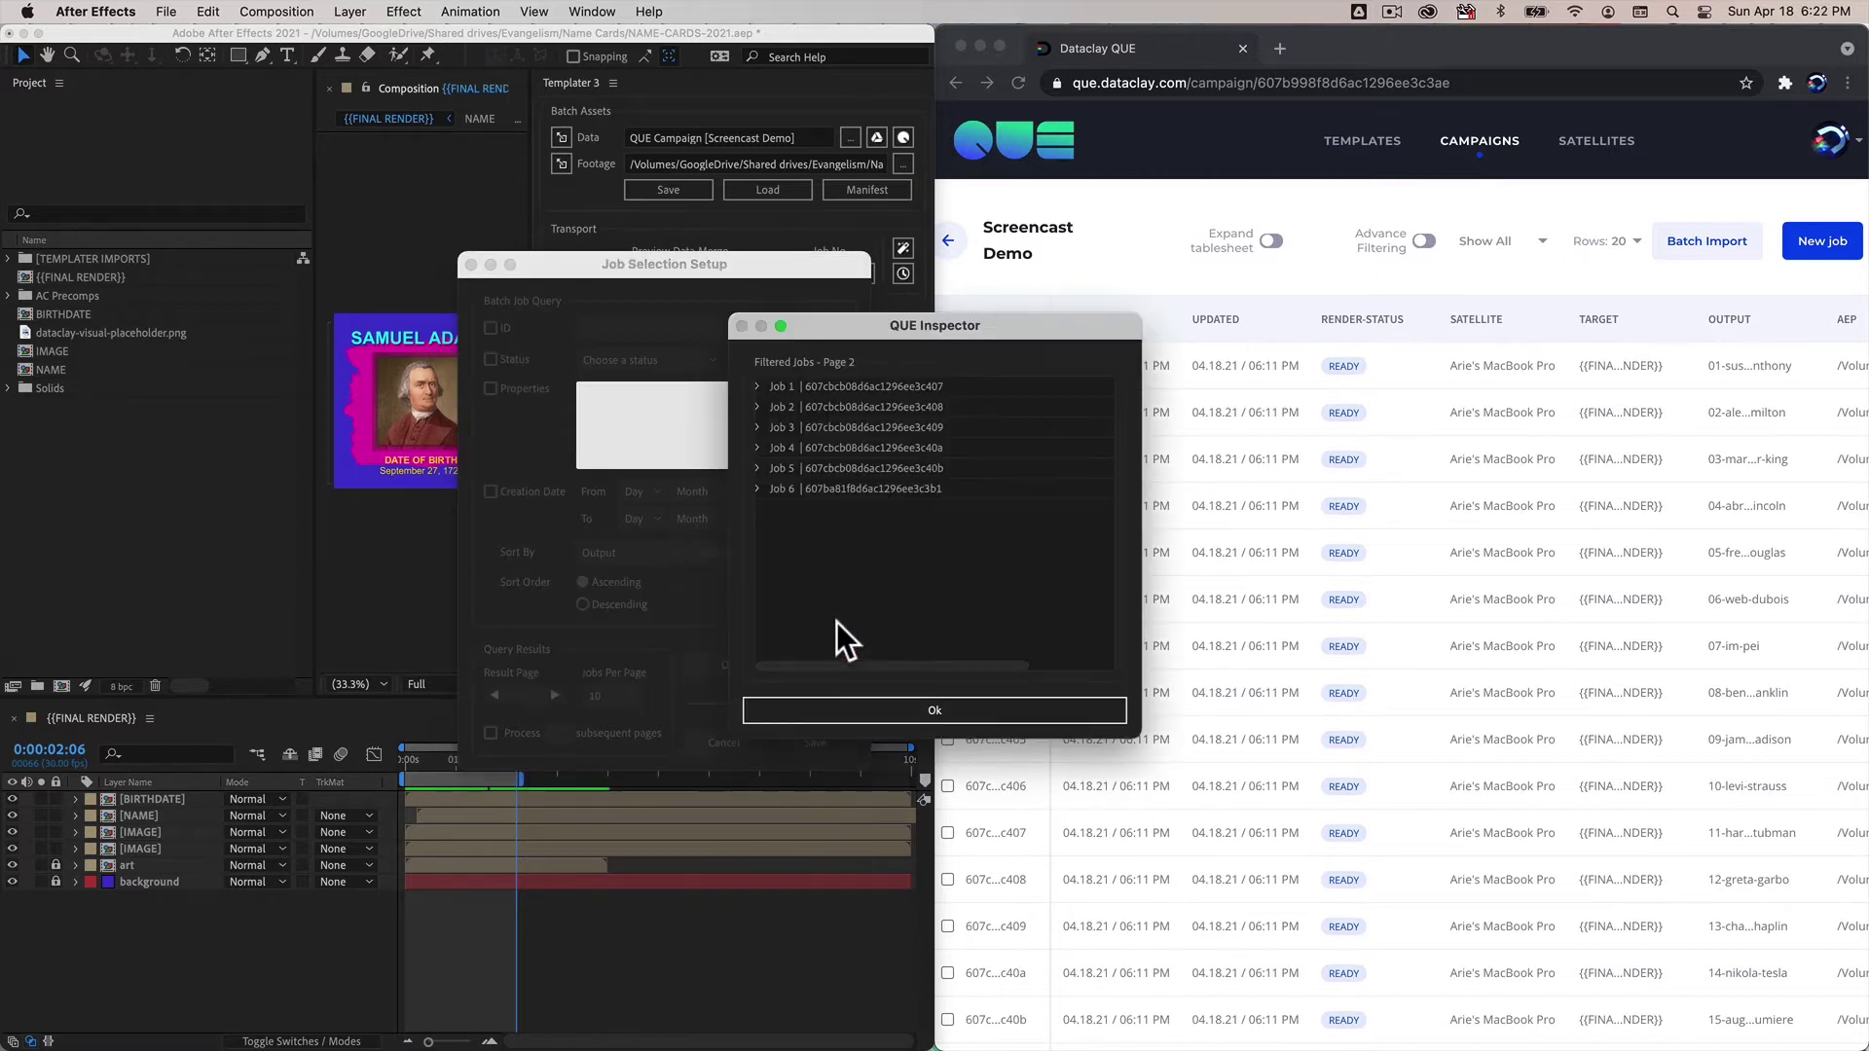
pyautogui.click(757, 388)
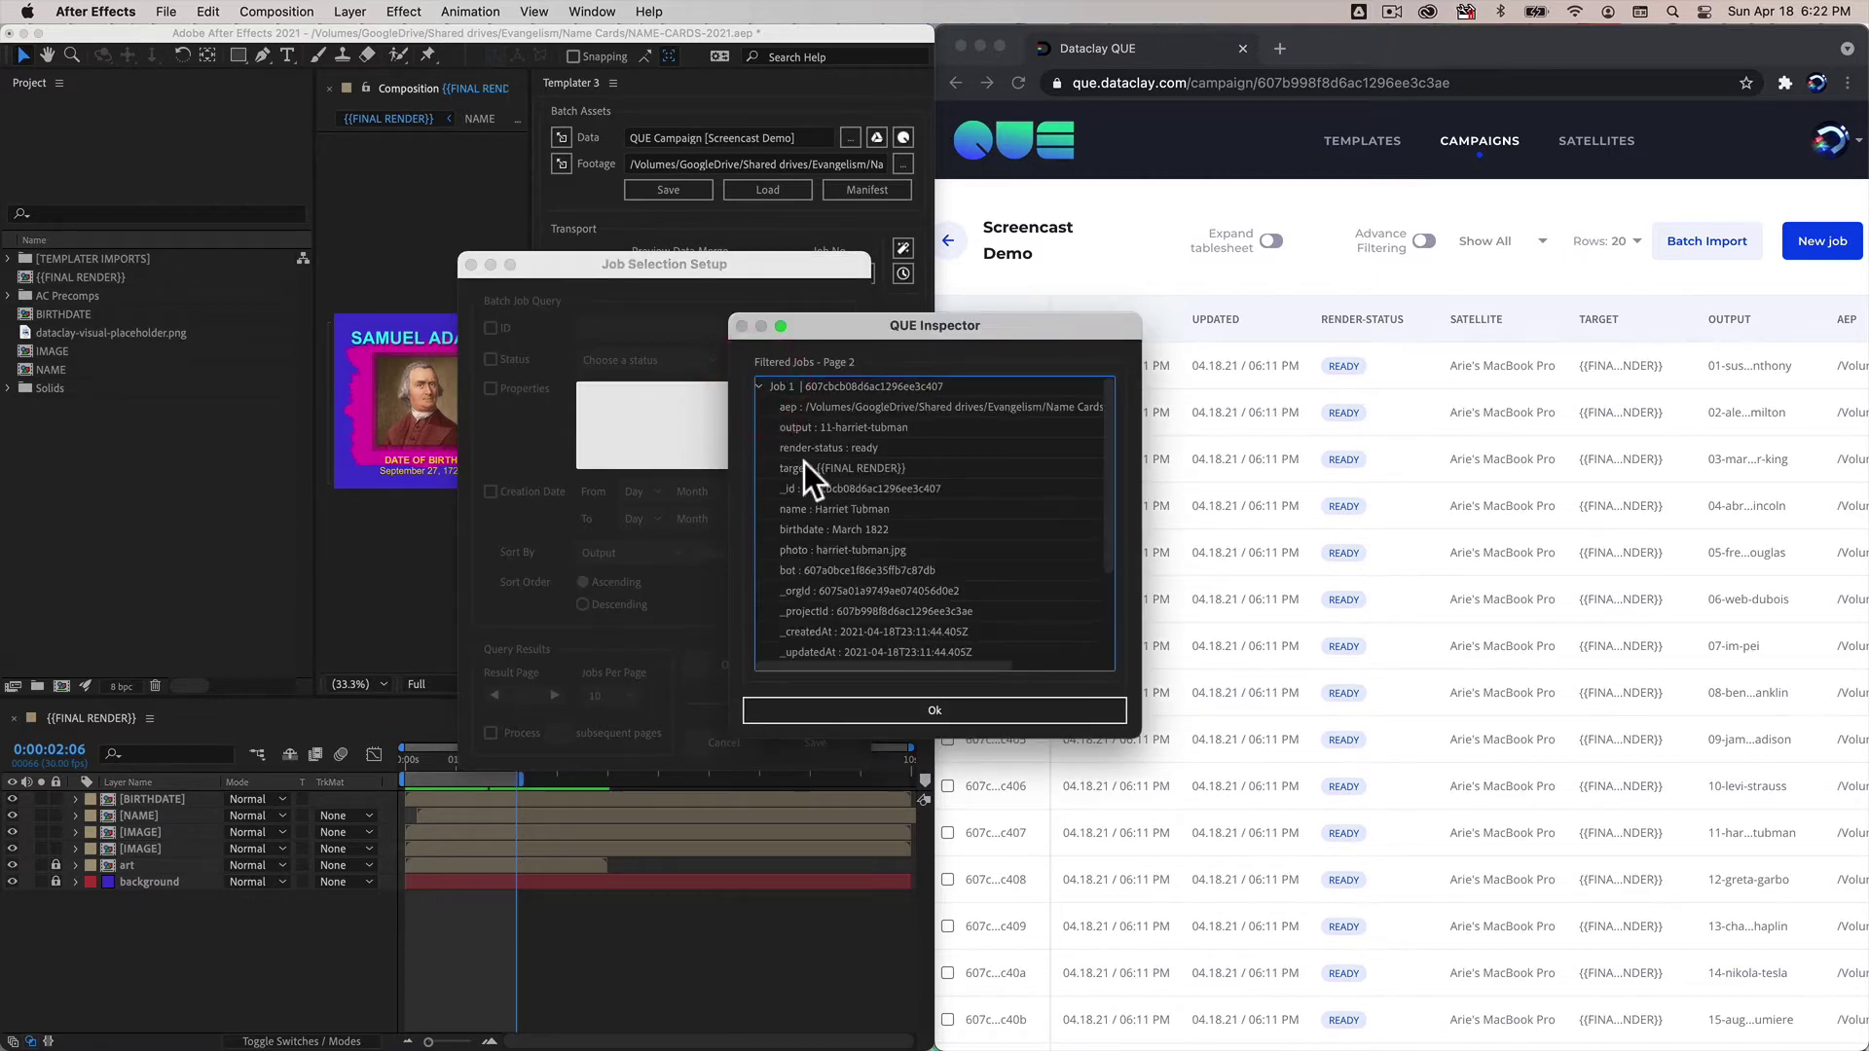
pyautogui.moveTo(878, 325); pyautogui.dragTo(871, 295)
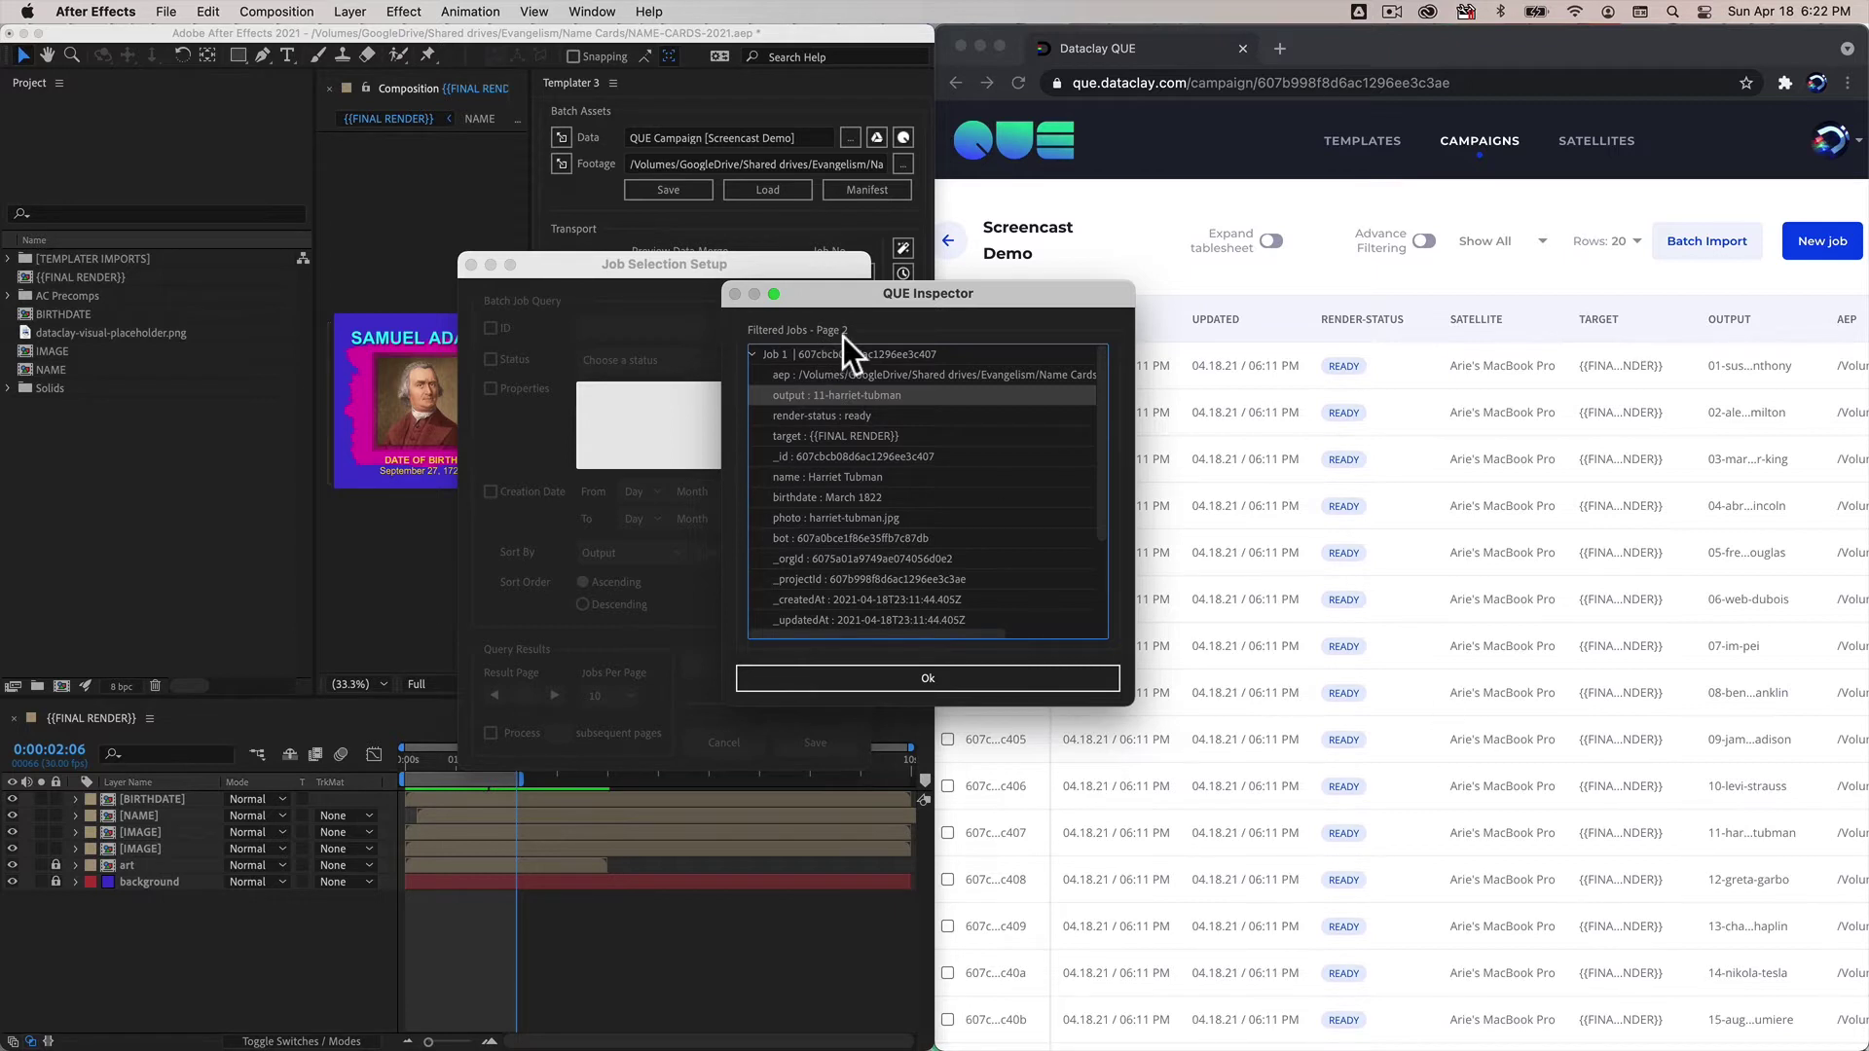
pyautogui.click(882, 673)
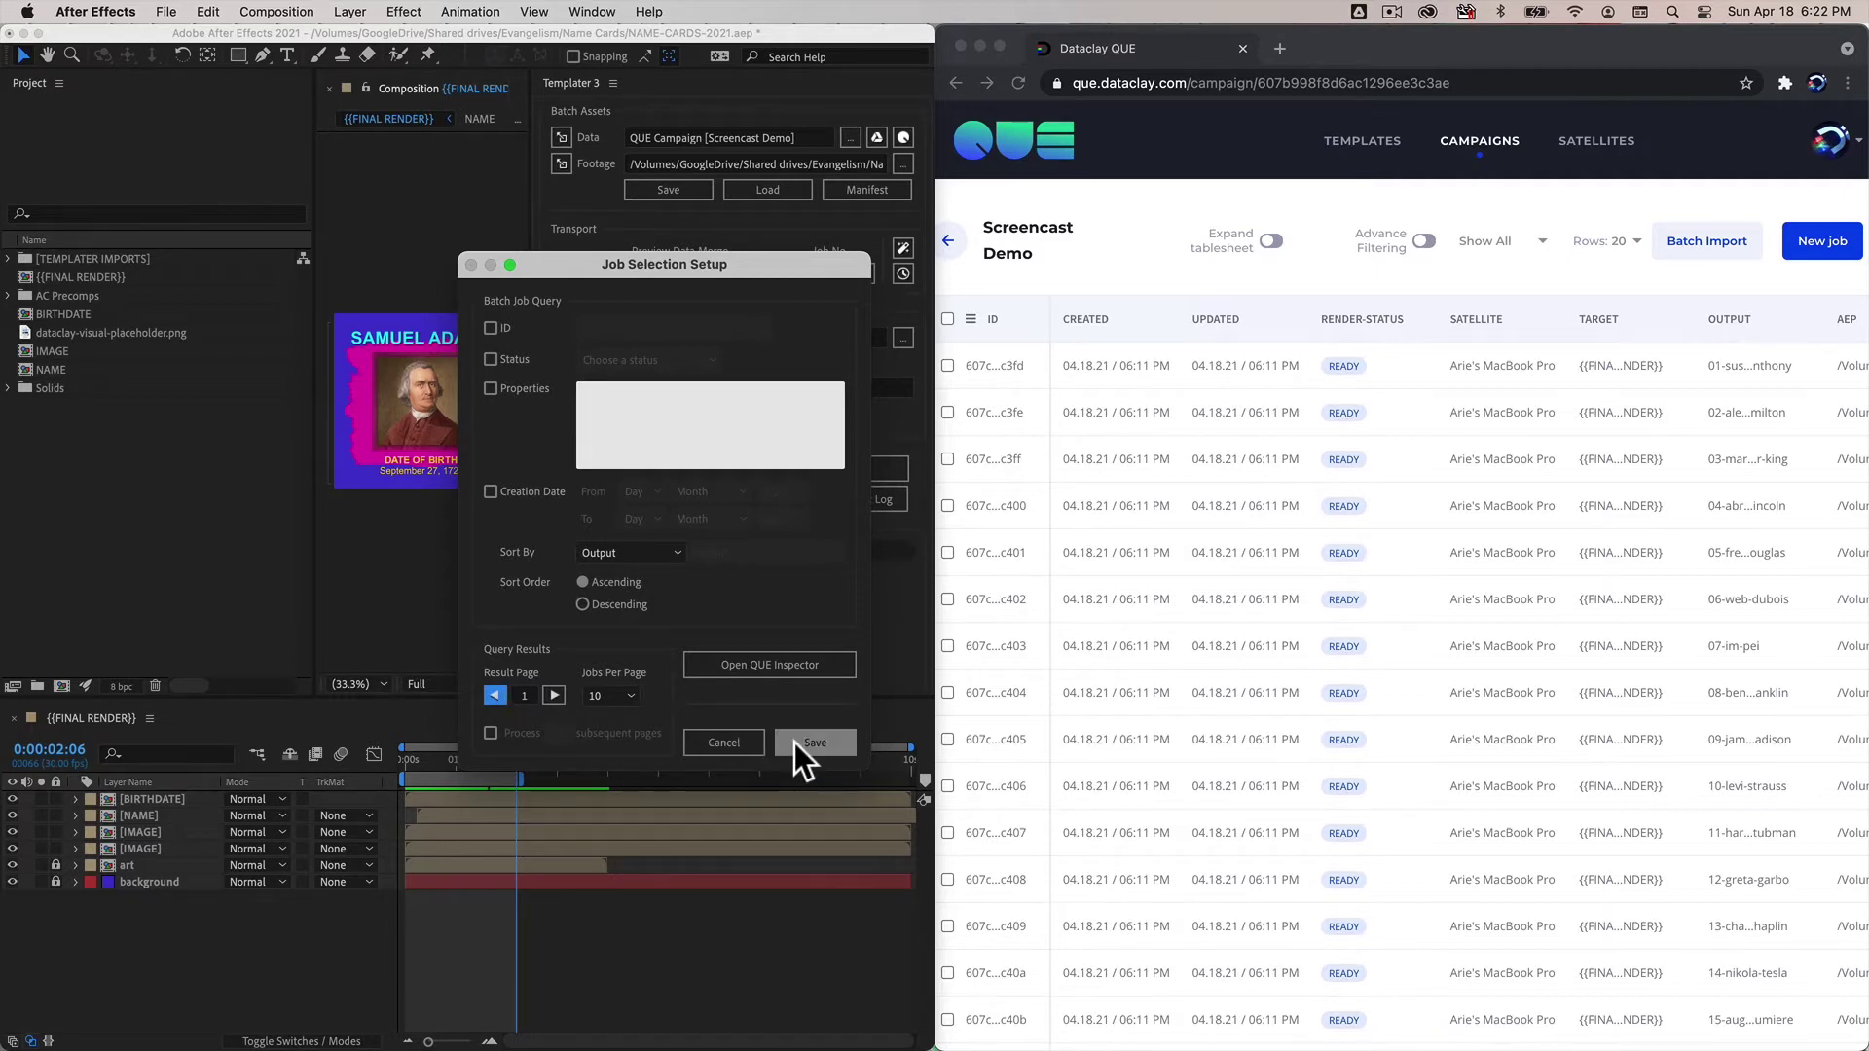
# Set Jobs Per Page back to 5 and check Job 1 in the QUE Inspector
pyautogui.click(631, 698)
pyautogui.click(610, 721)
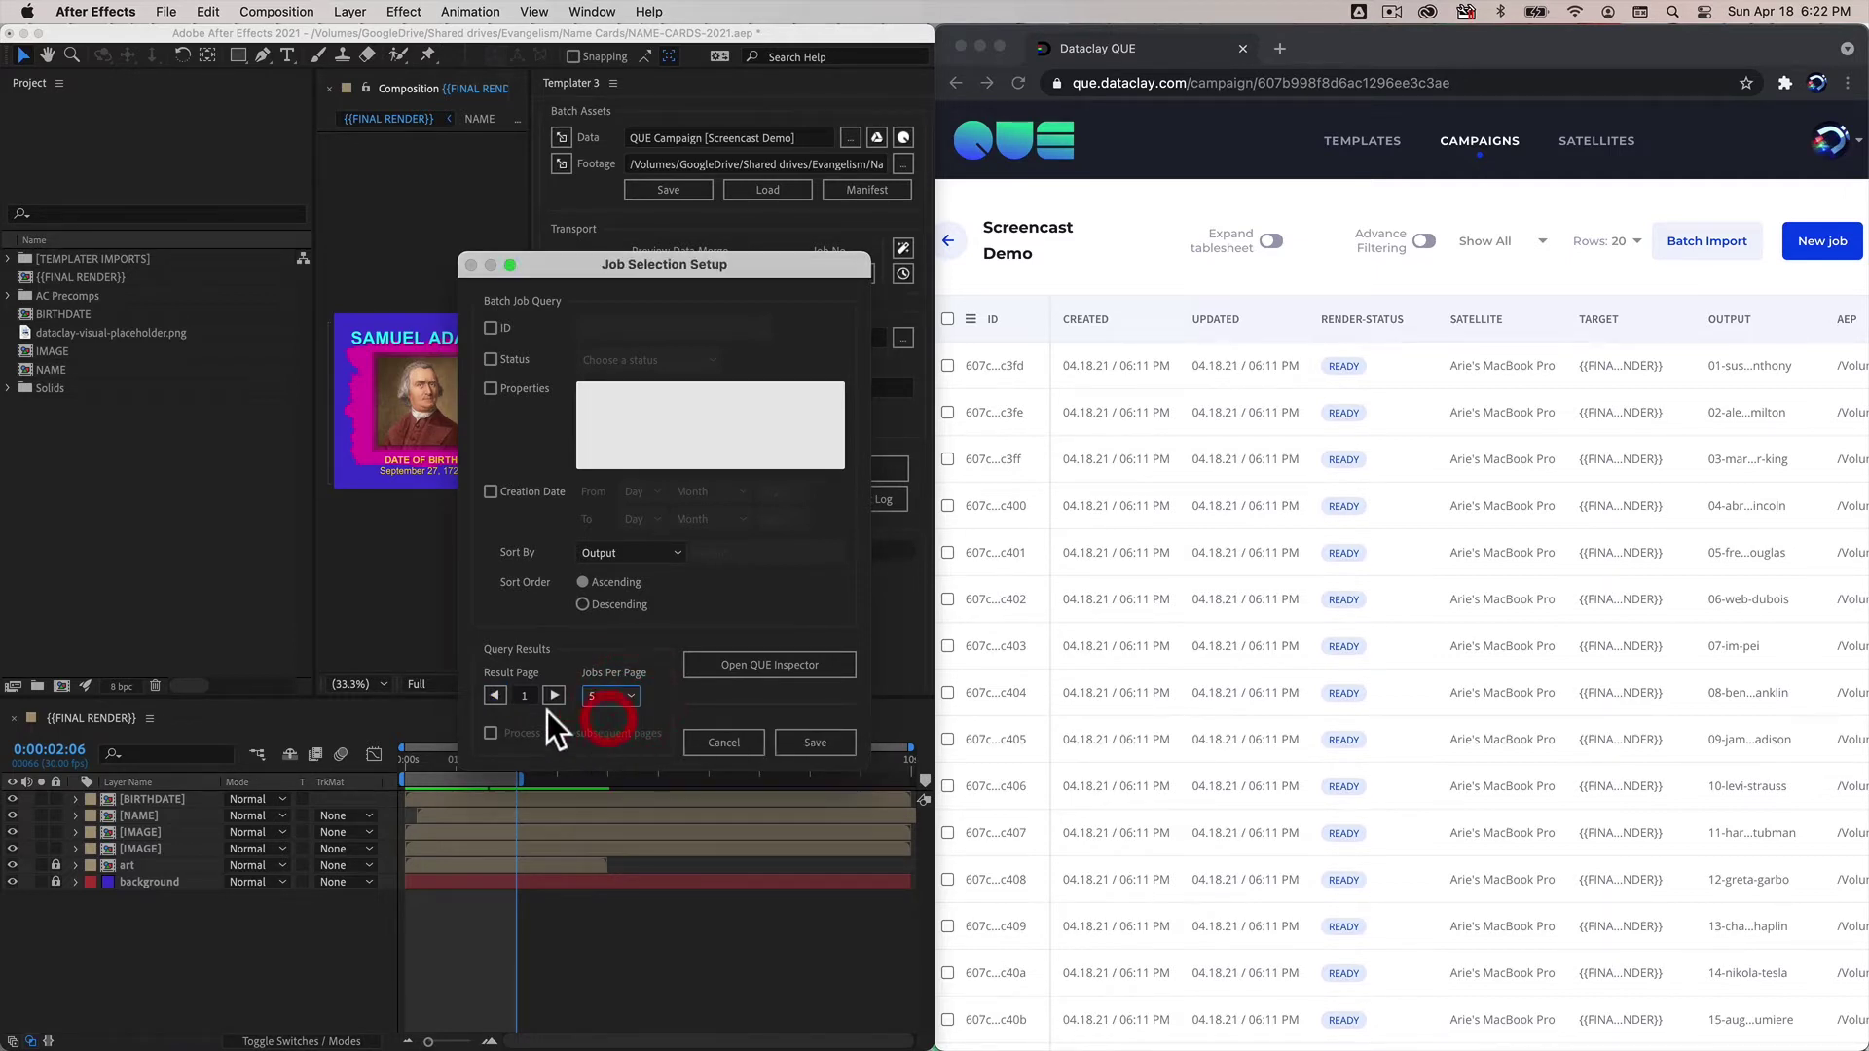
pyautogui.click(733, 666)
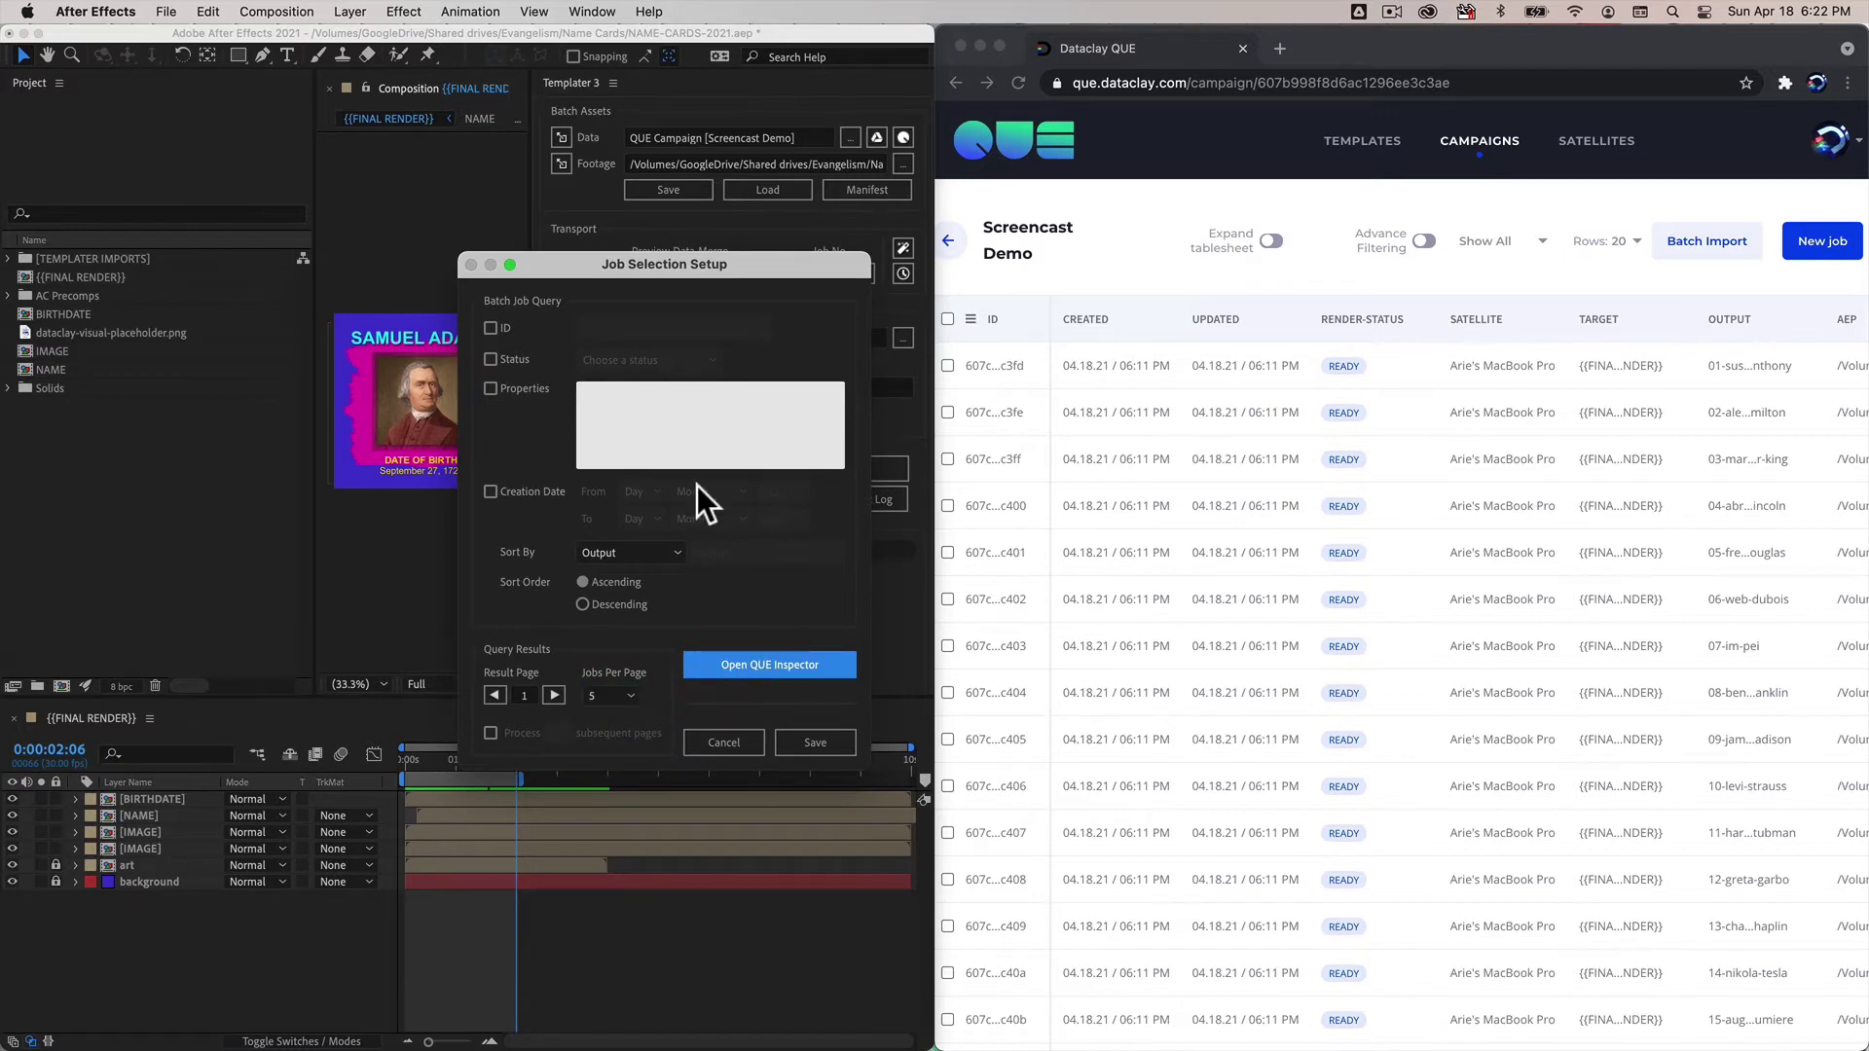
pyautogui.click(757, 386)
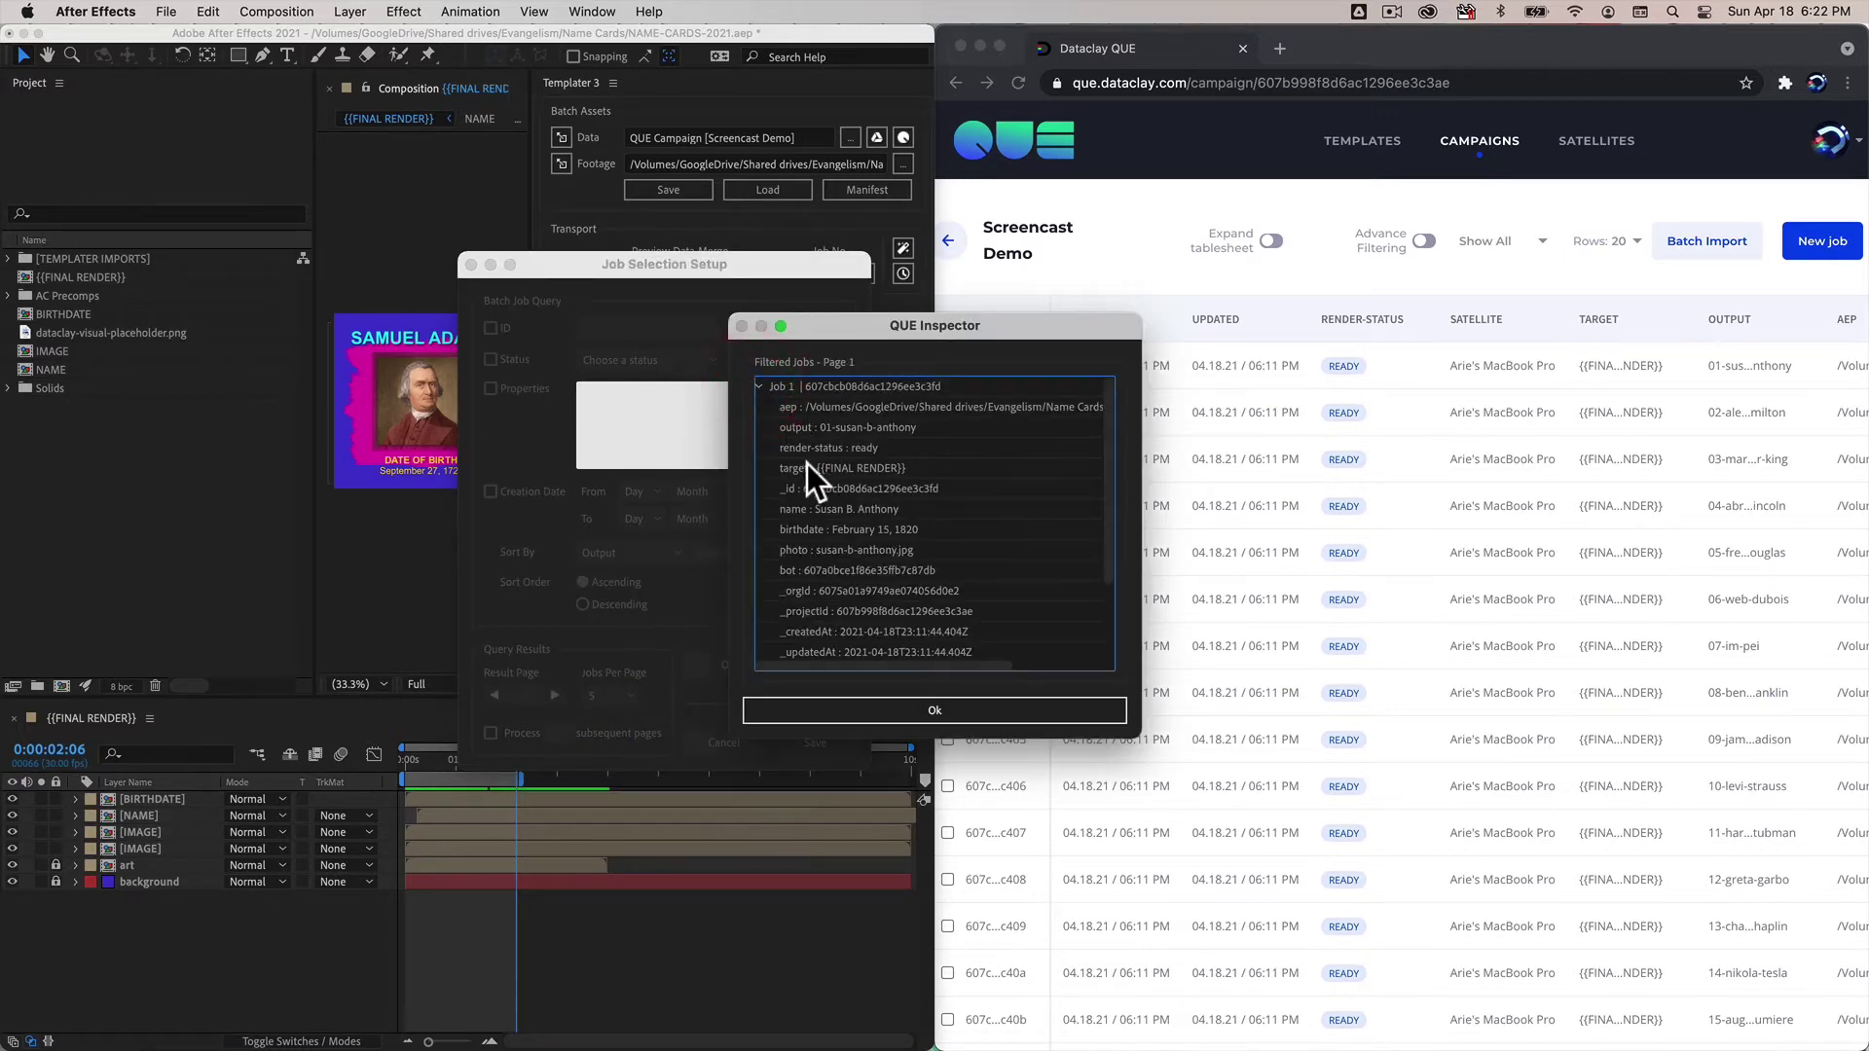
pyautogui.click(849, 695)
# Save the job query settings, then reopen and dismiss Job Selection Setup unchanged
pyautogui.click(810, 745)
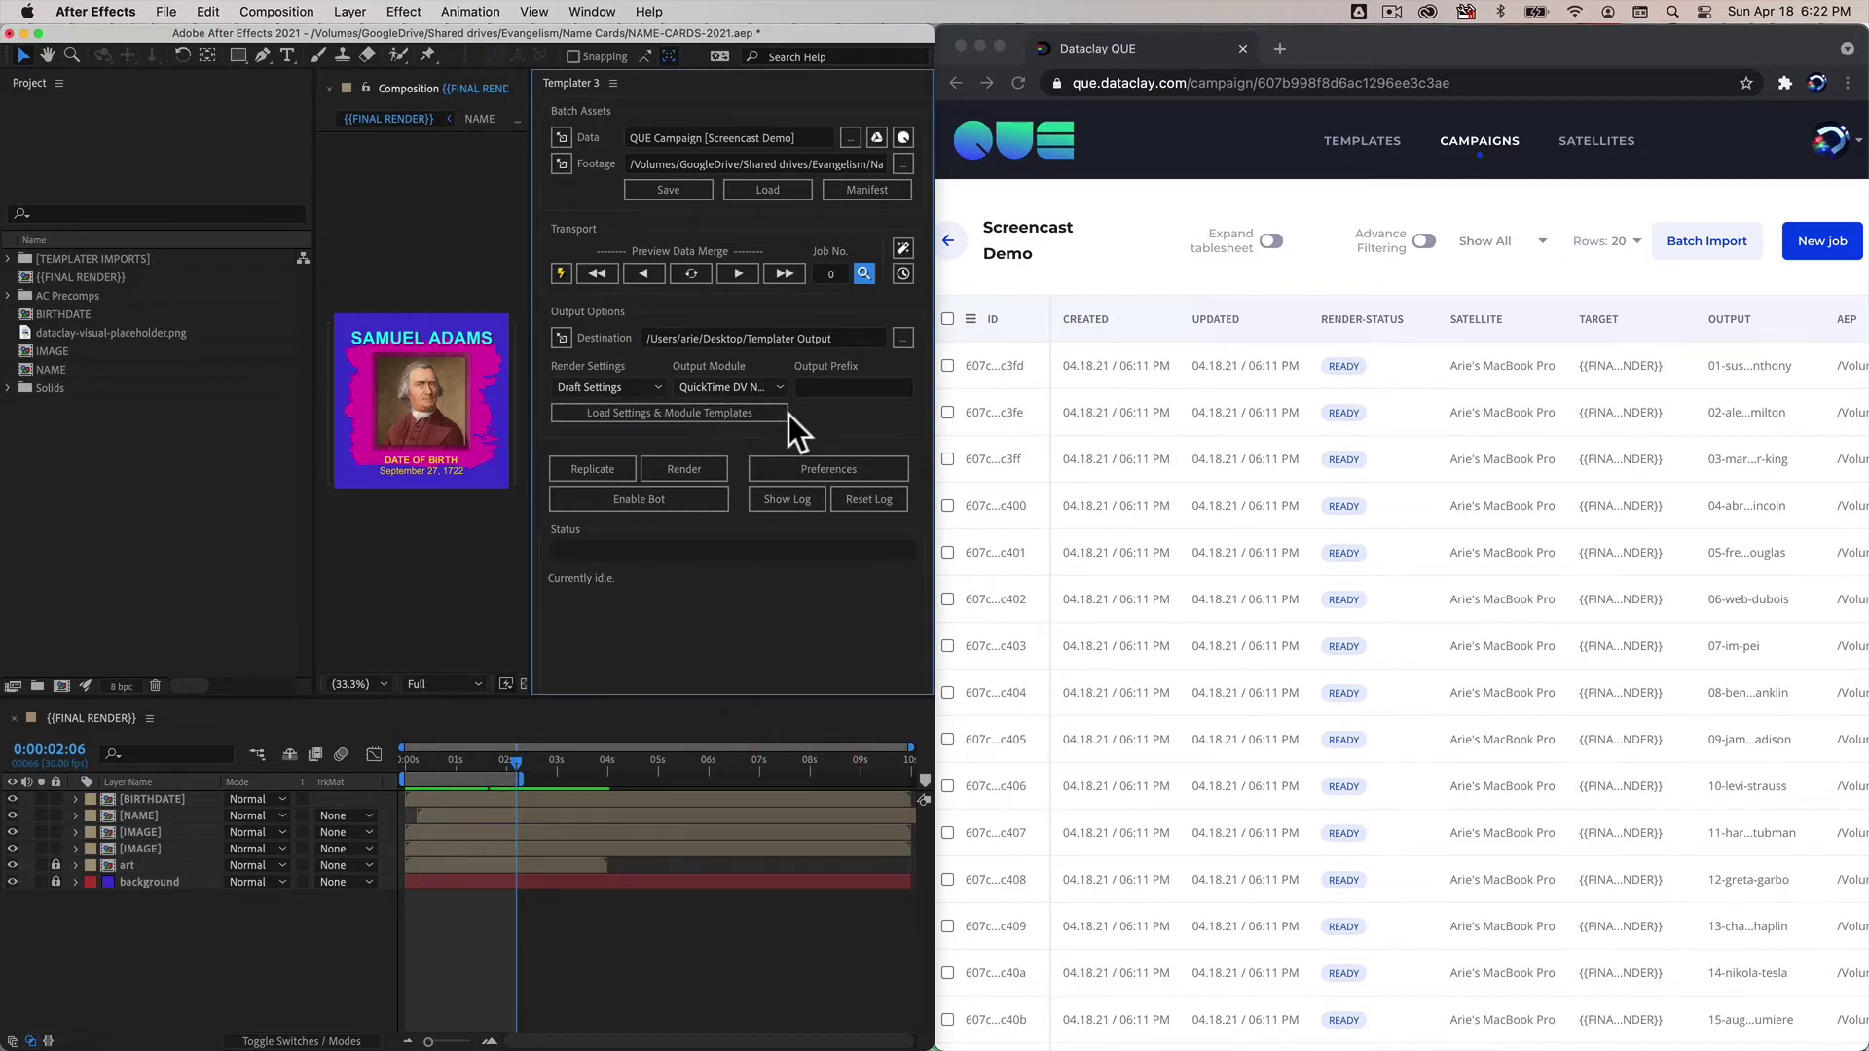
pyautogui.click(863, 274)
pyautogui.press('Escape')
# Preview QUE jobs in the composition, stepping from row 1 through Frederick Douglas in row 5
pyautogui.click(740, 274)
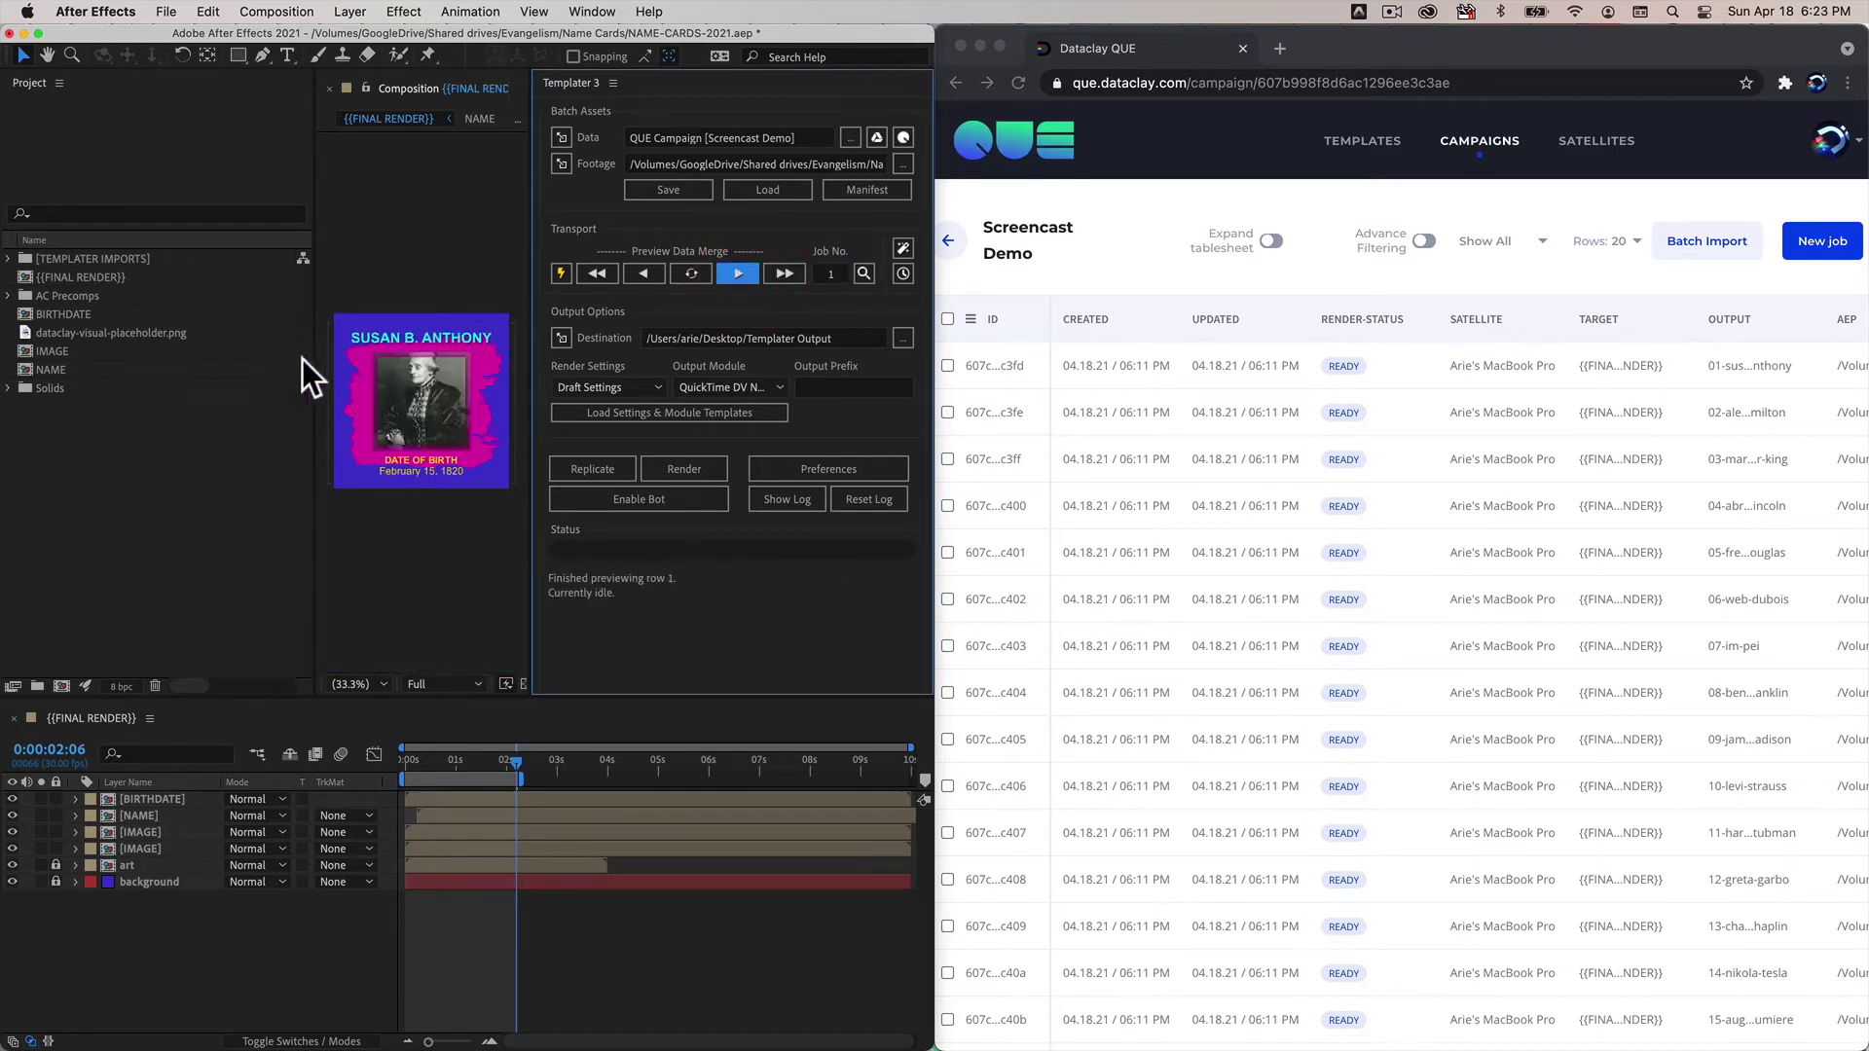
pyautogui.click(751, 270)
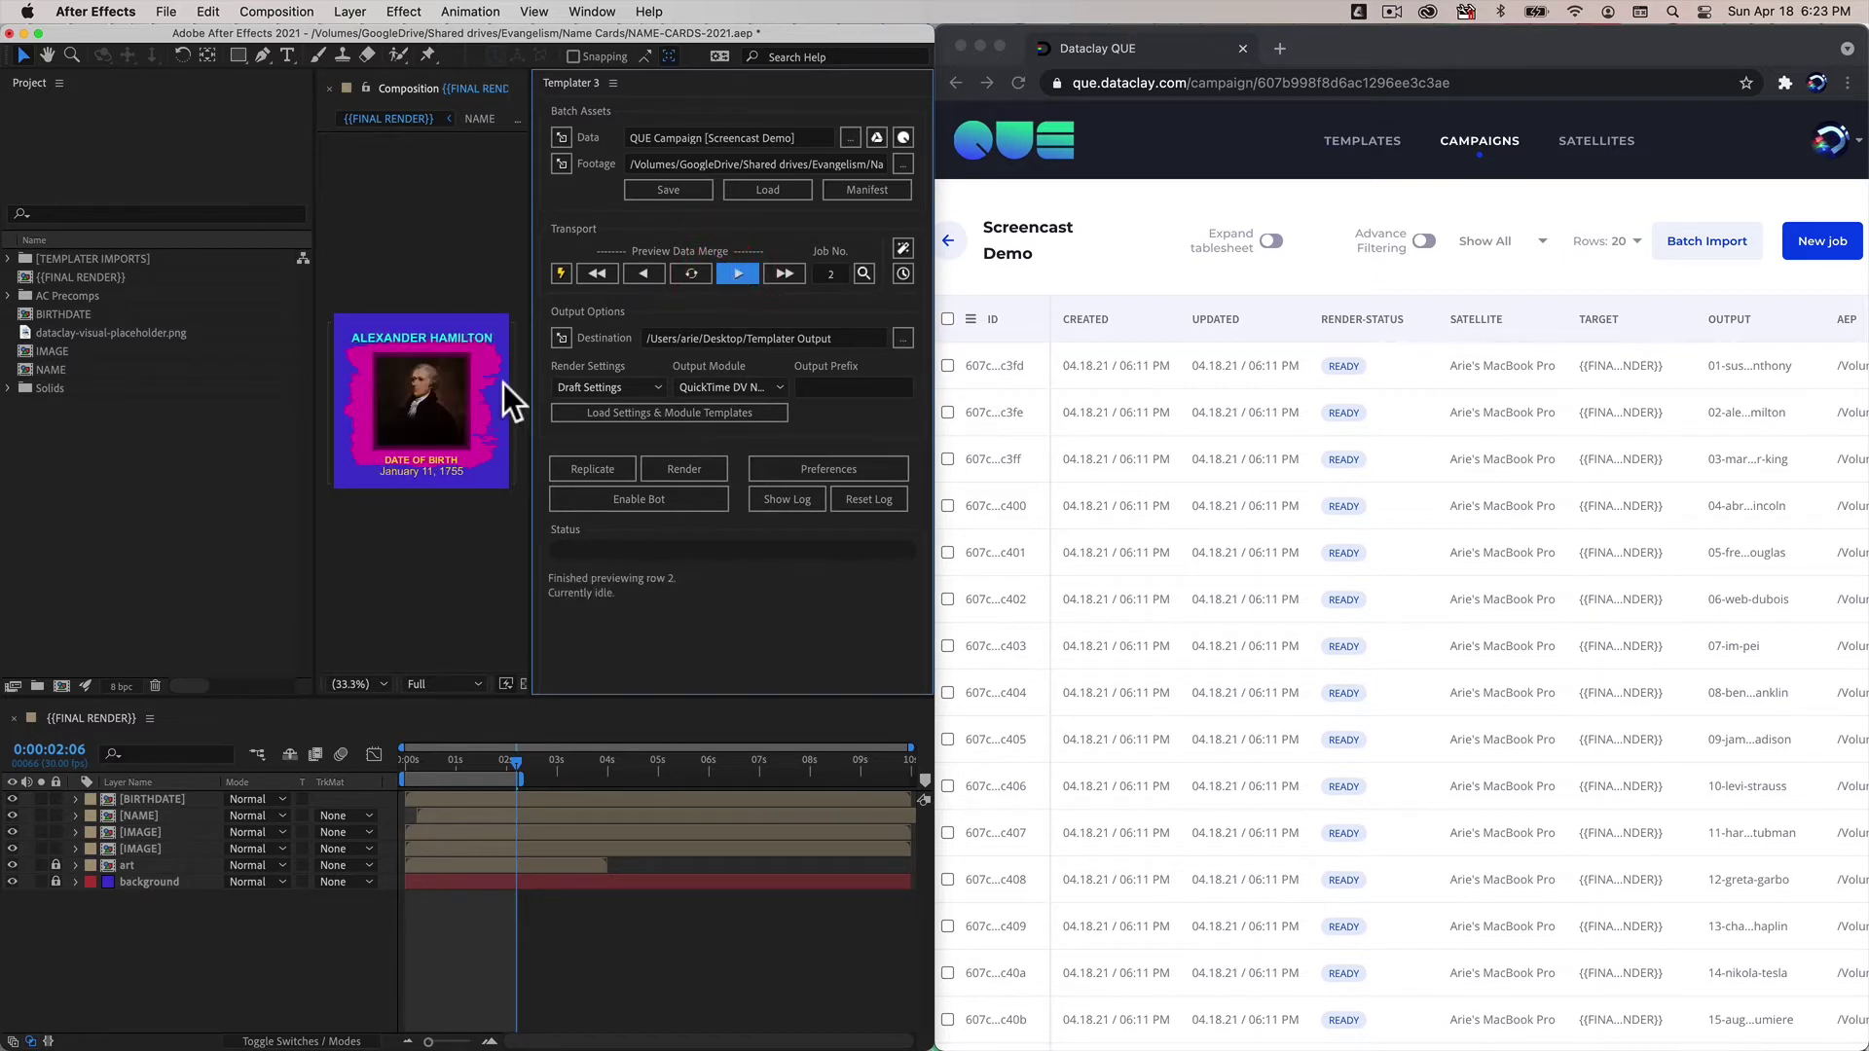
pyautogui.click(740, 276)
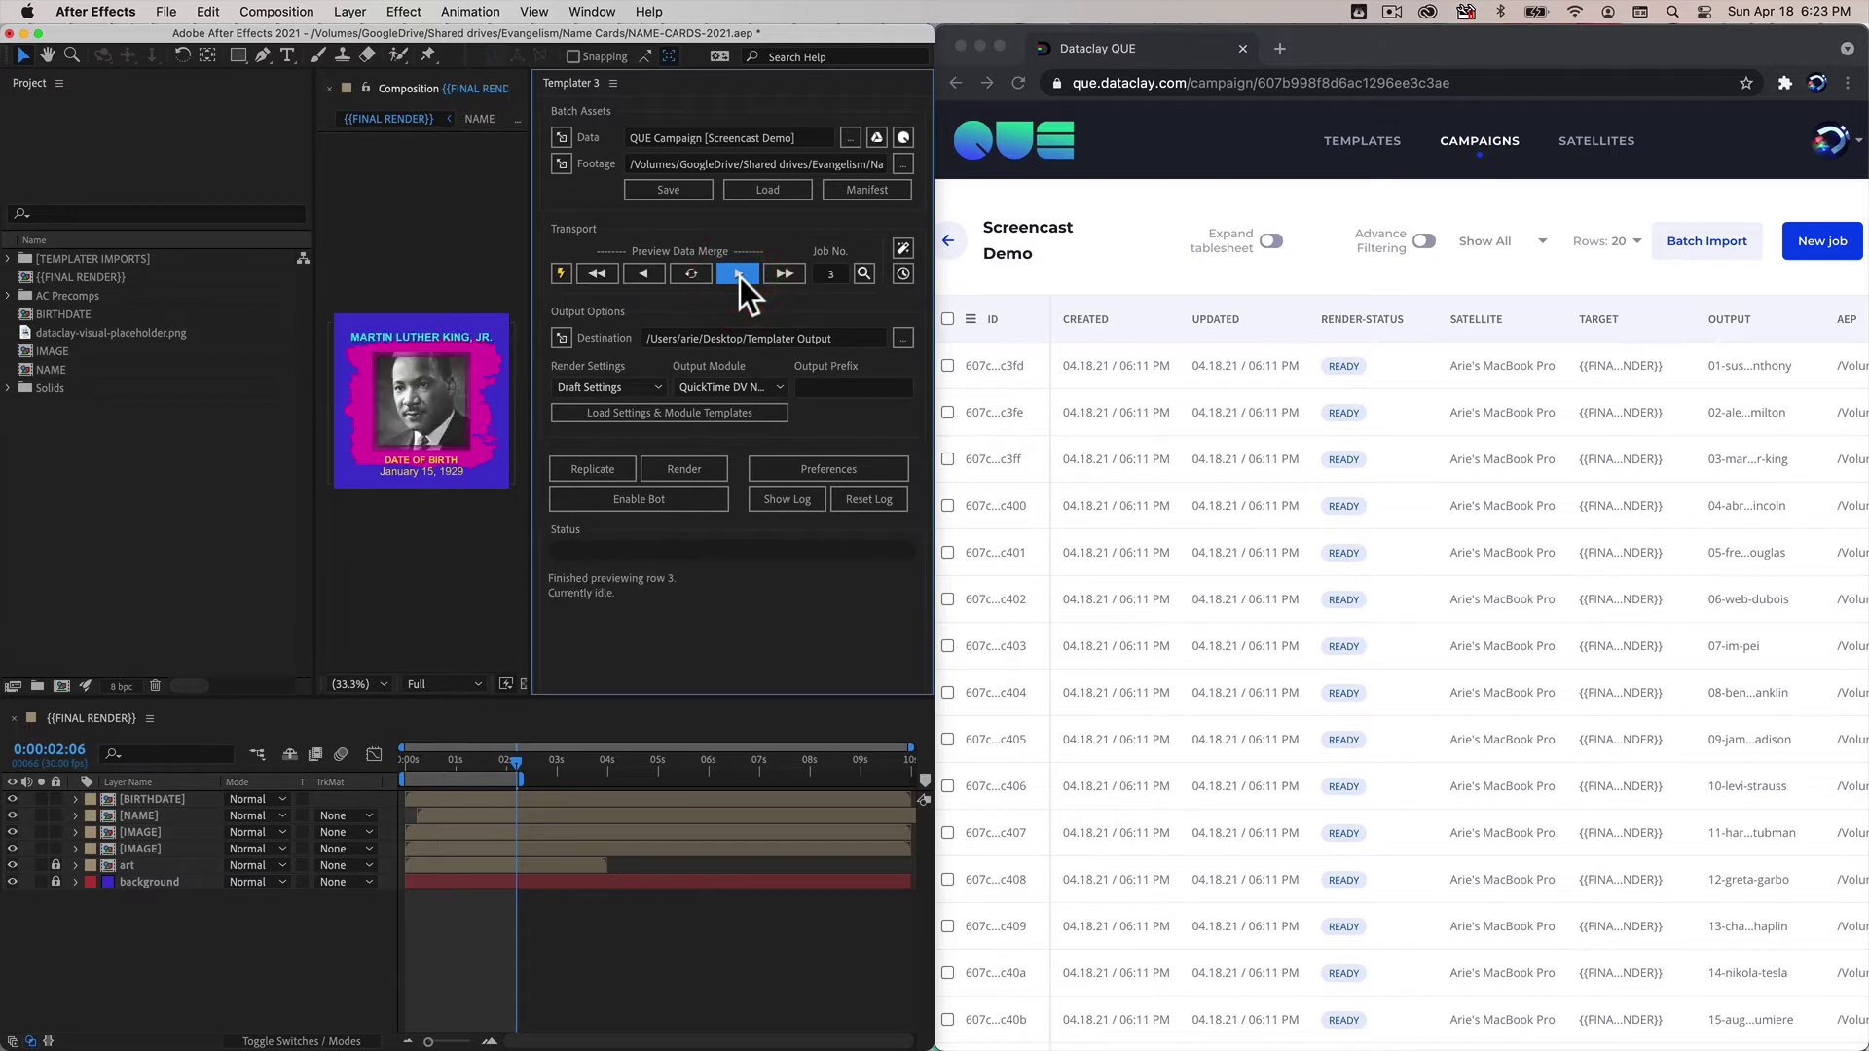
pyautogui.click(740, 275)
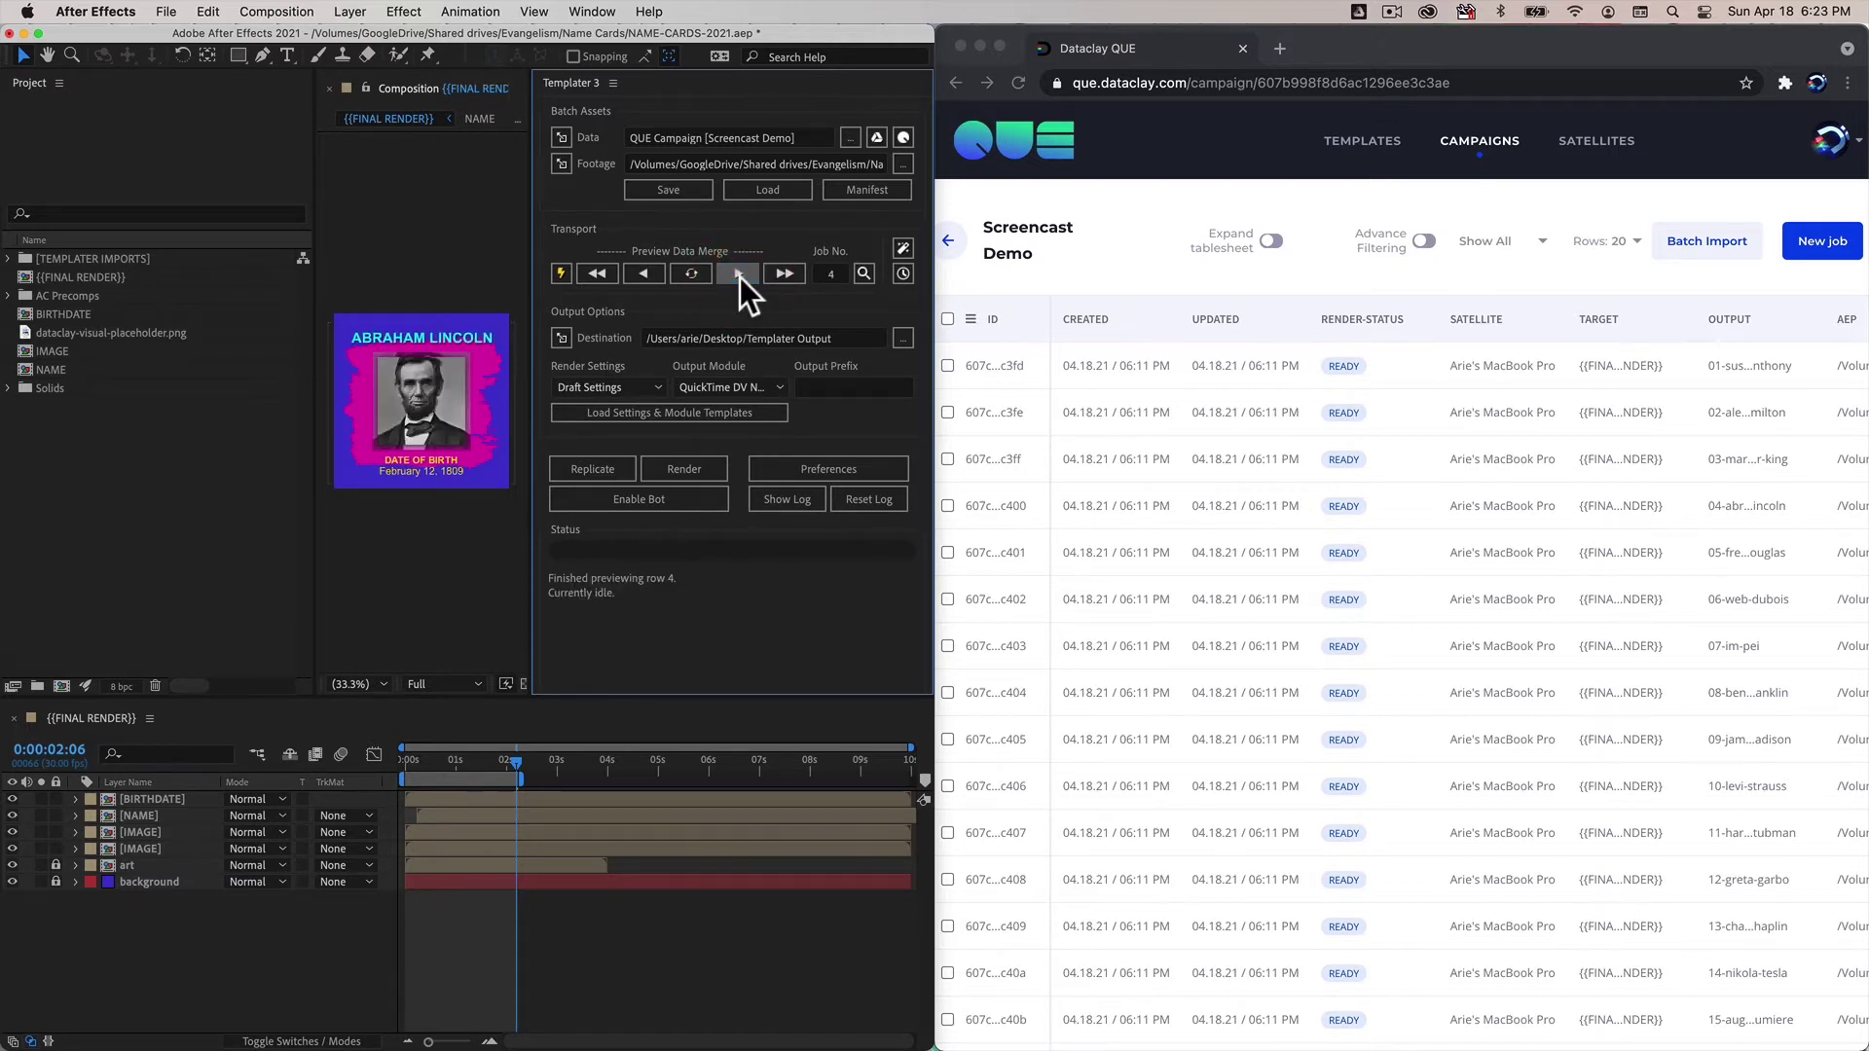
pyautogui.click(739, 275)
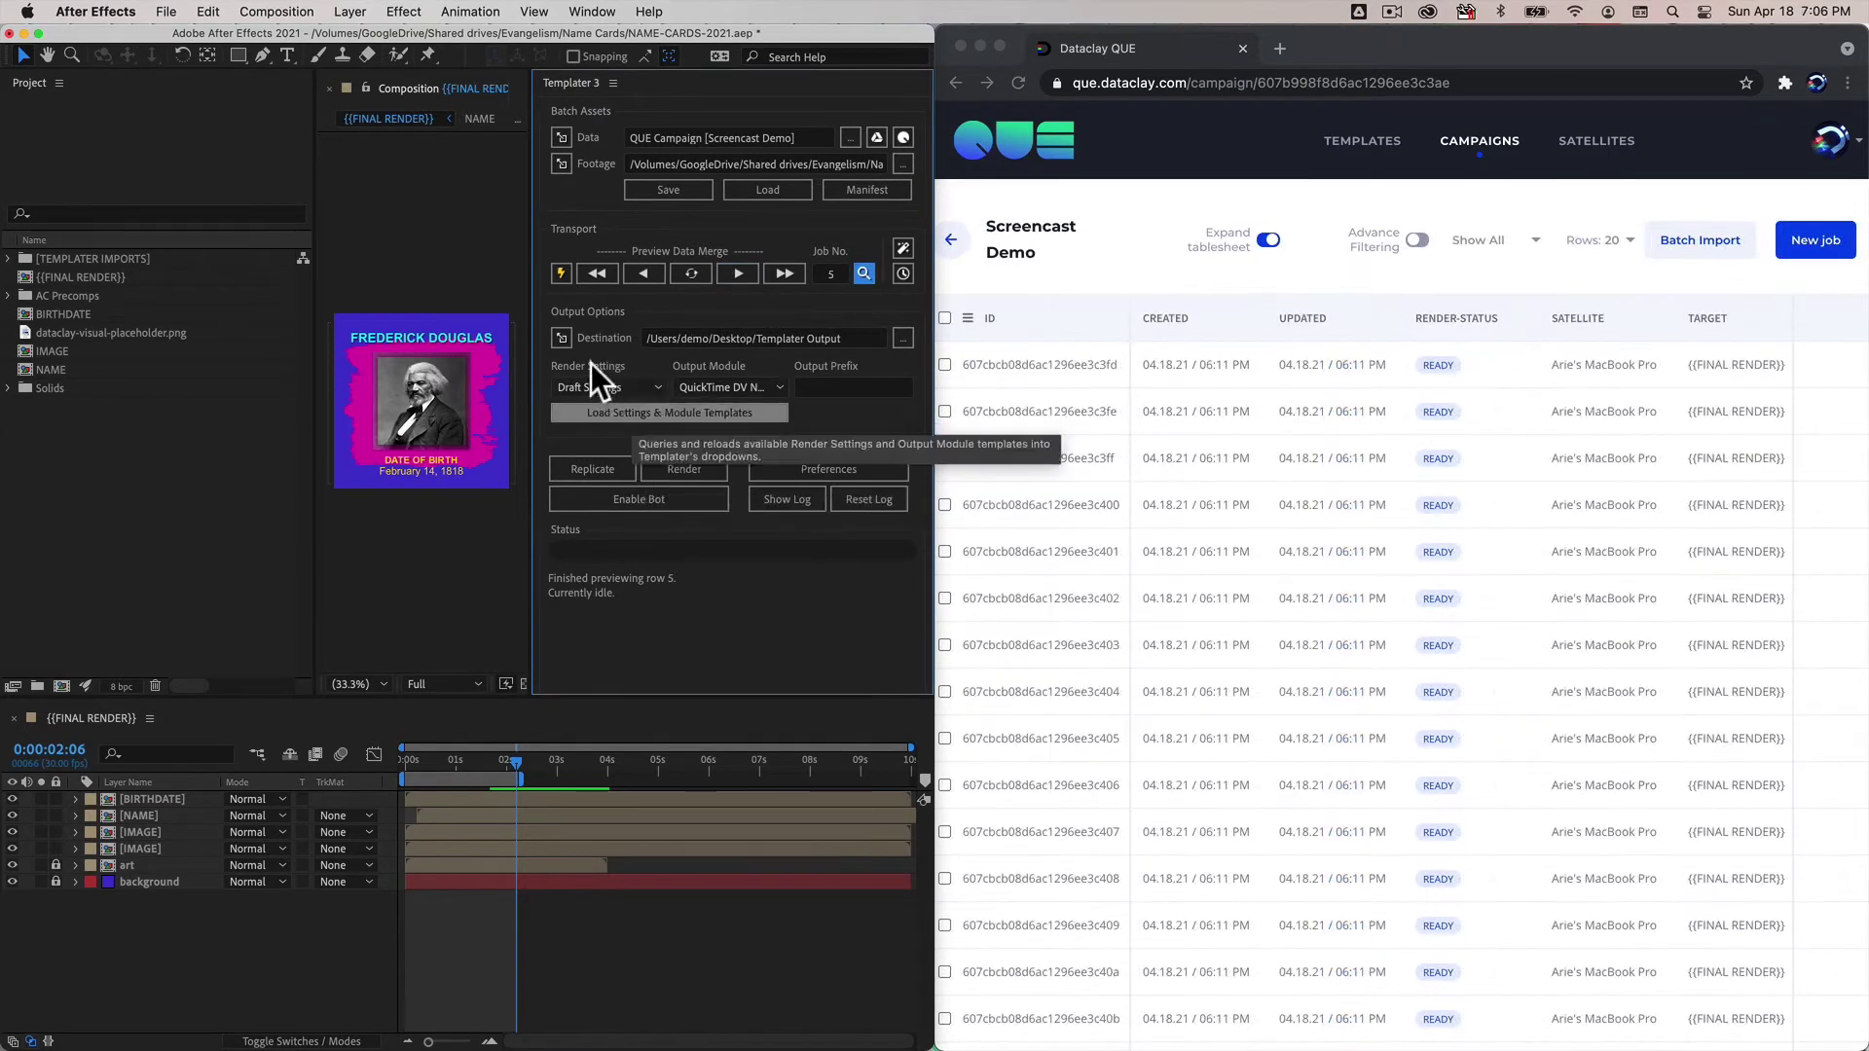
# Reveal Templater Output in Finder, then choose dclay-draft-workarea render settings and dclay-QT422HQ output module
pyautogui.click(563, 338)
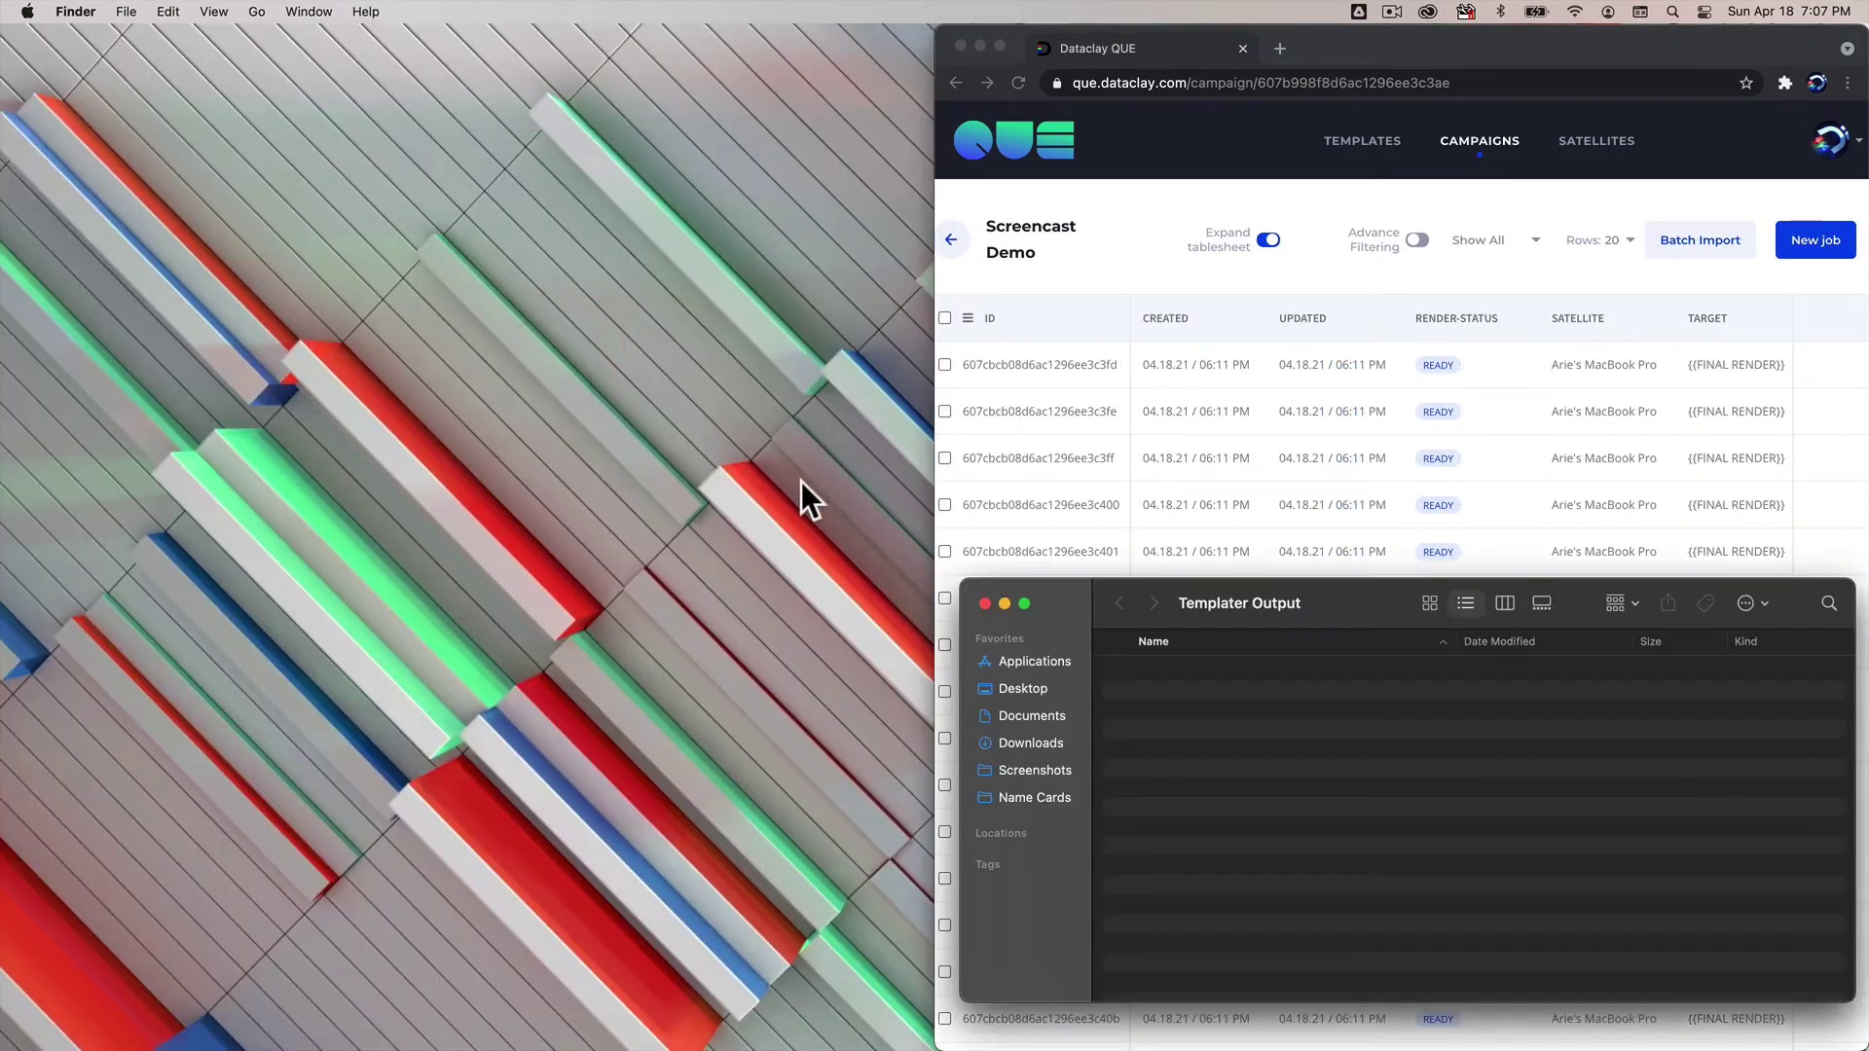
pyautogui.press('super+Tab')
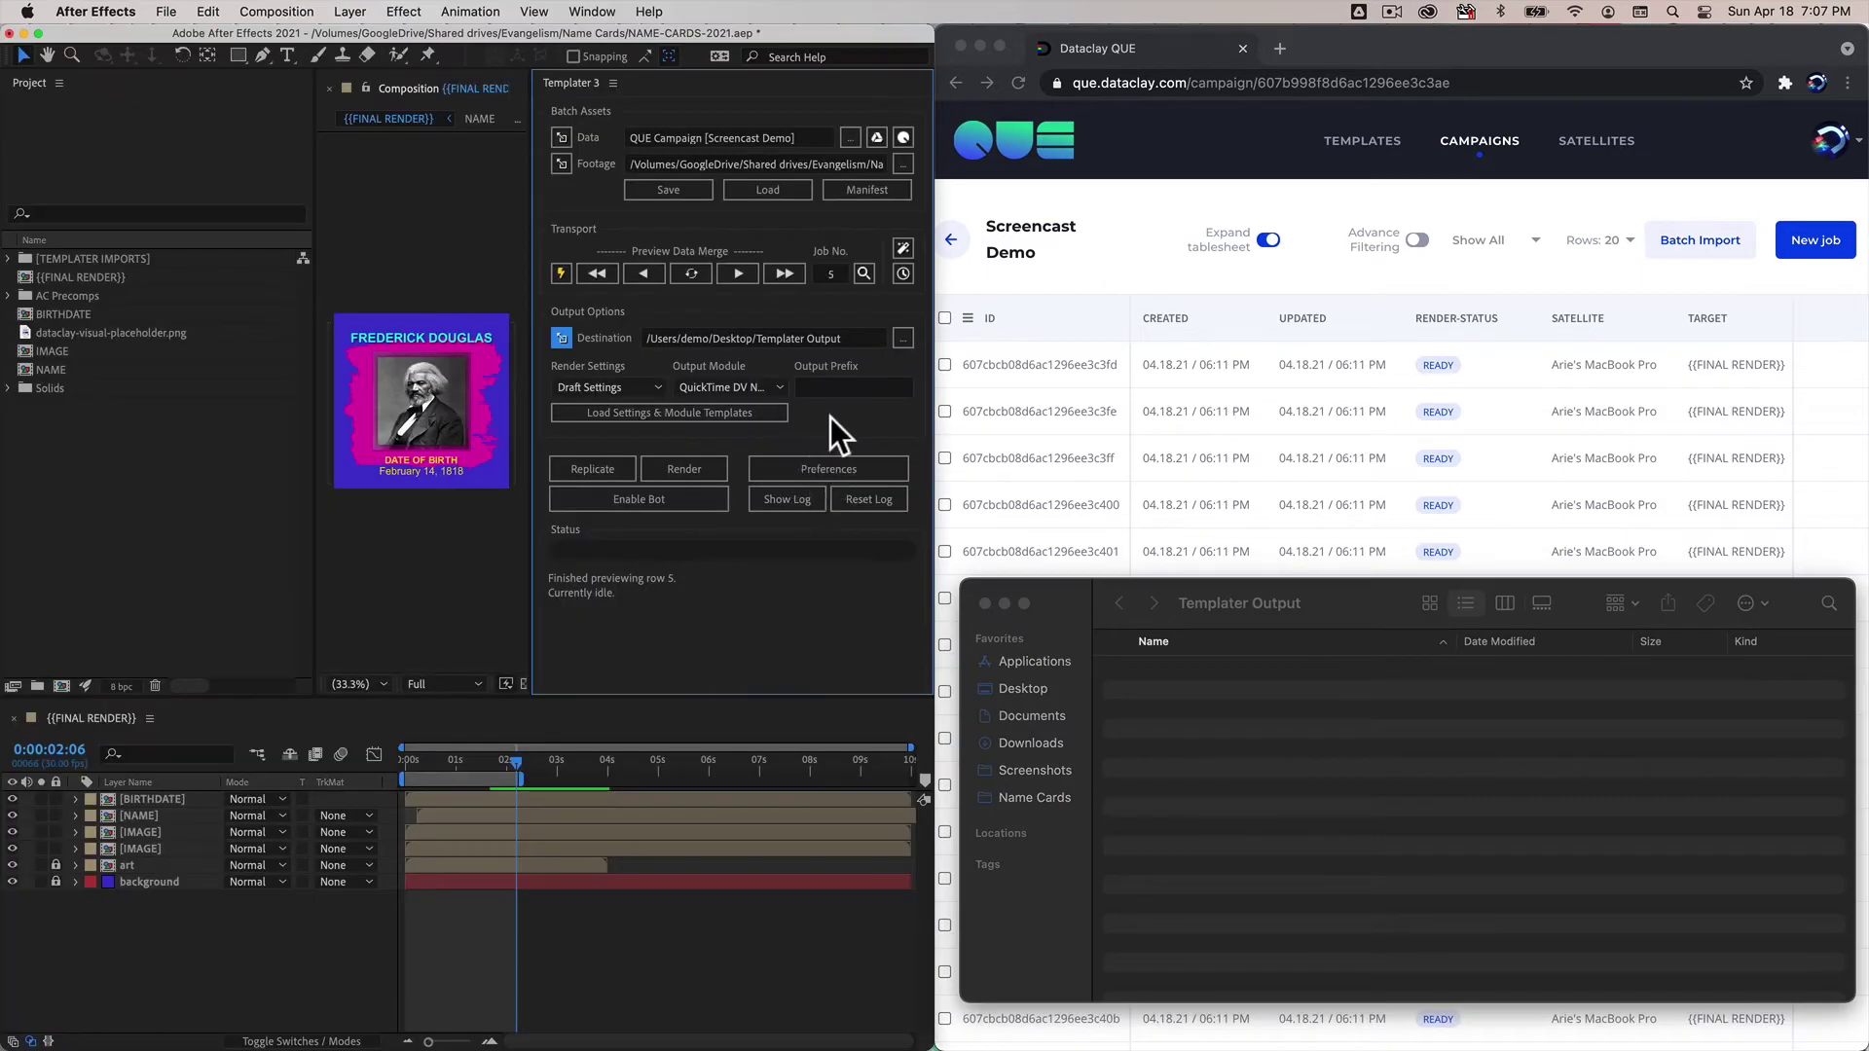
pyautogui.click(831, 417)
pyautogui.click(617, 388)
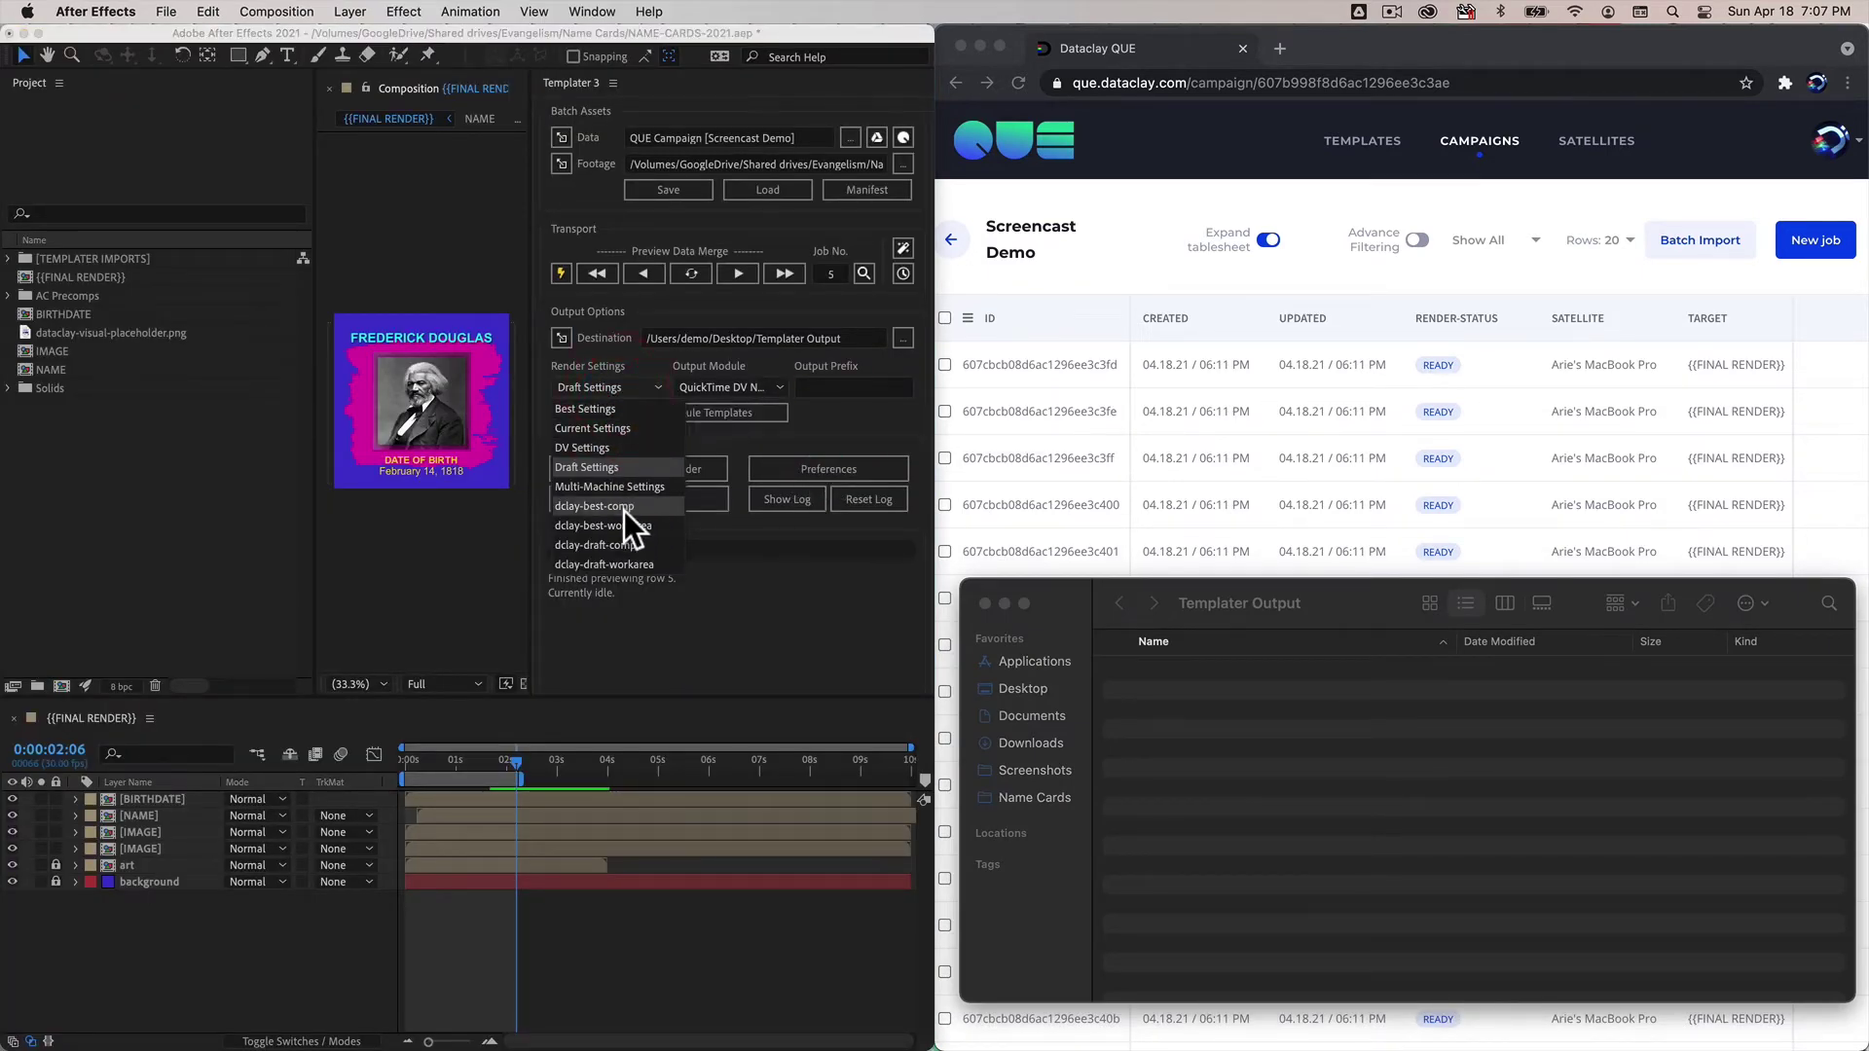
pyautogui.click(603, 565)
pyautogui.click(740, 387)
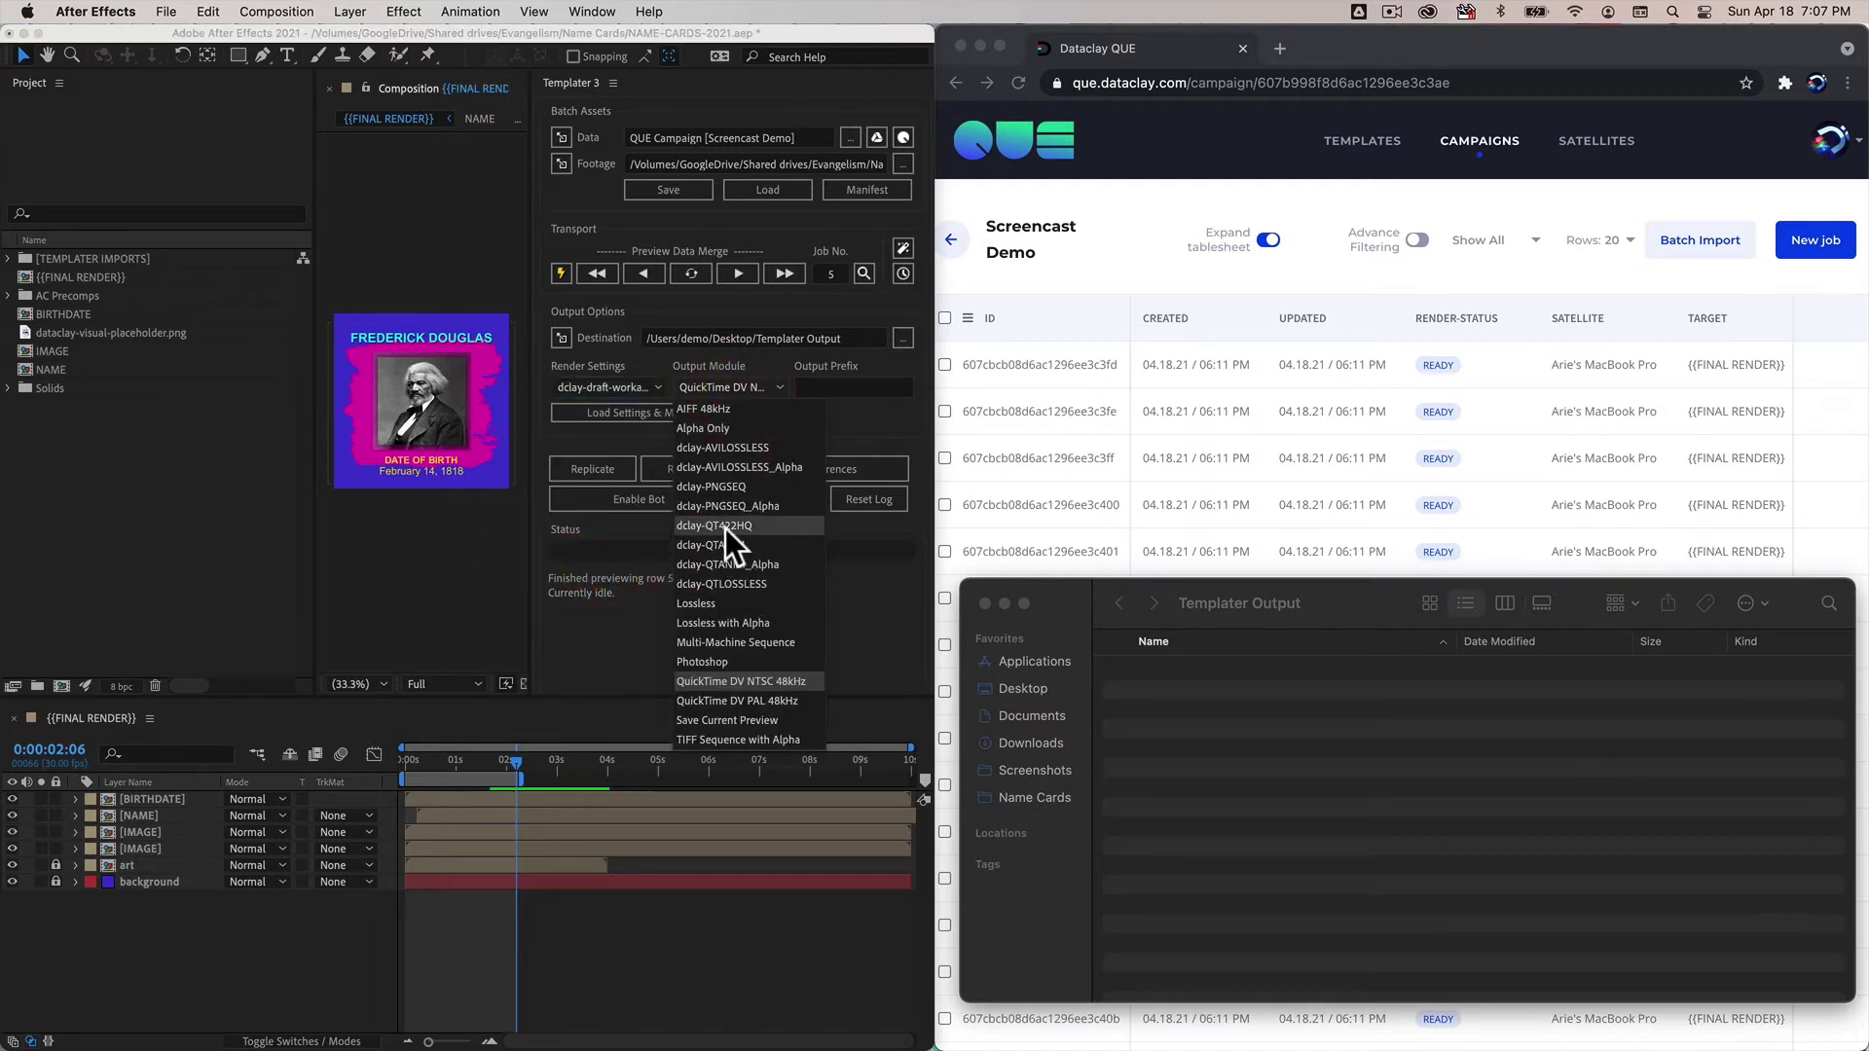
pyautogui.click(750, 527)
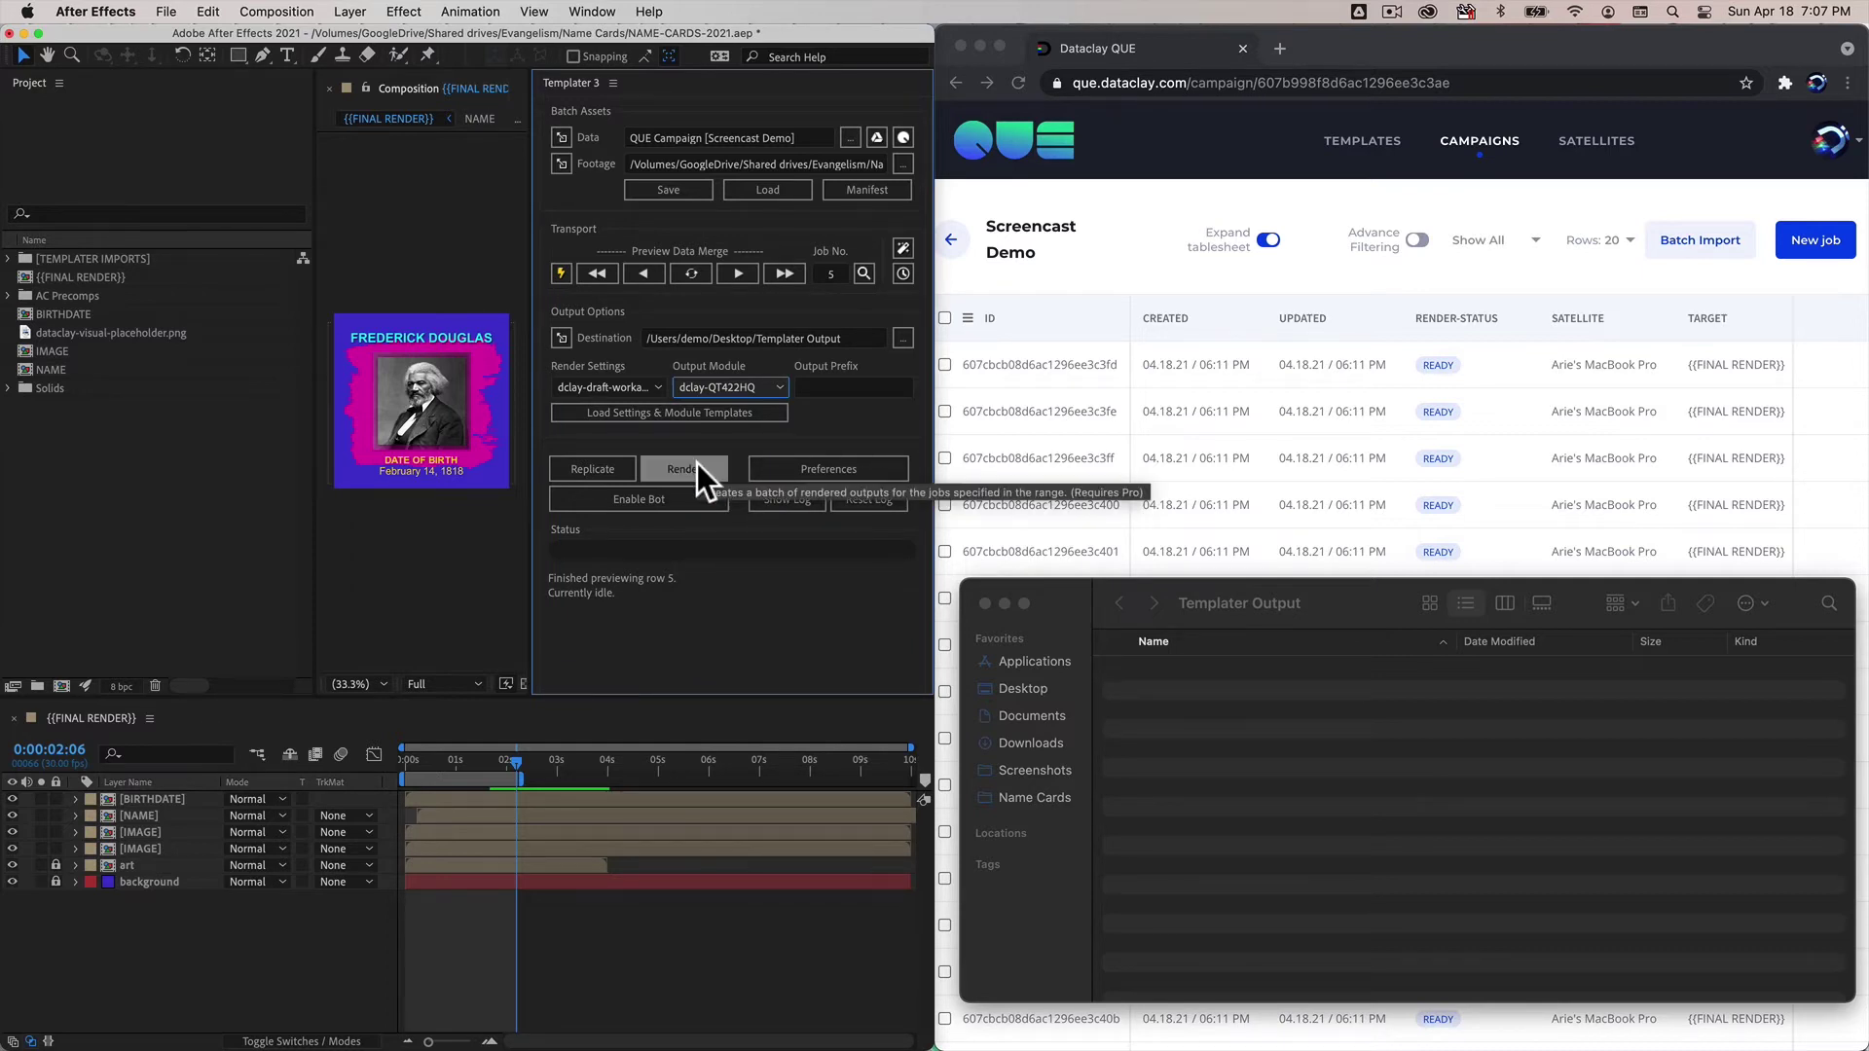
pyautogui.click(905, 137)
# Load the Screencast Demo campaign from QUE and batch-render 01-susan-b-anthony.mov through 05-frederick-douglas.mov
pyautogui.click(905, 137)
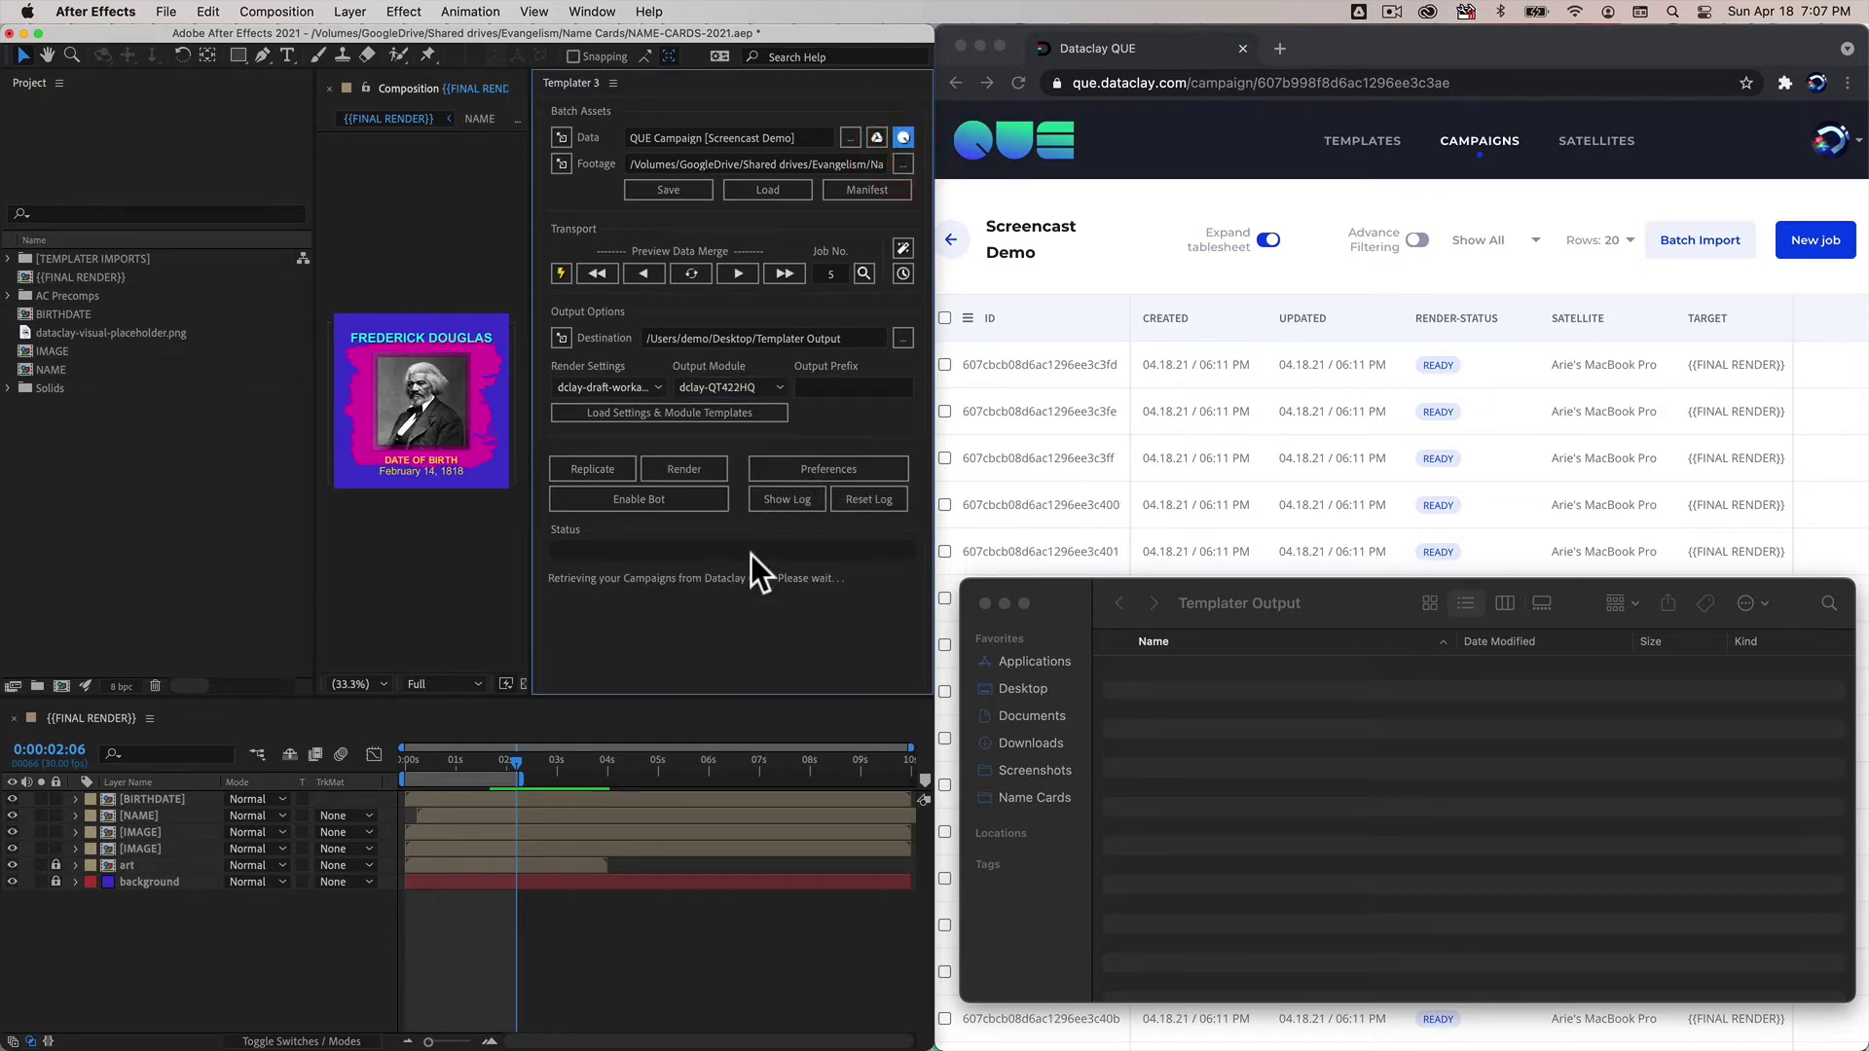
pyautogui.doubleClick(757, 428)
pyautogui.click(860, 267)
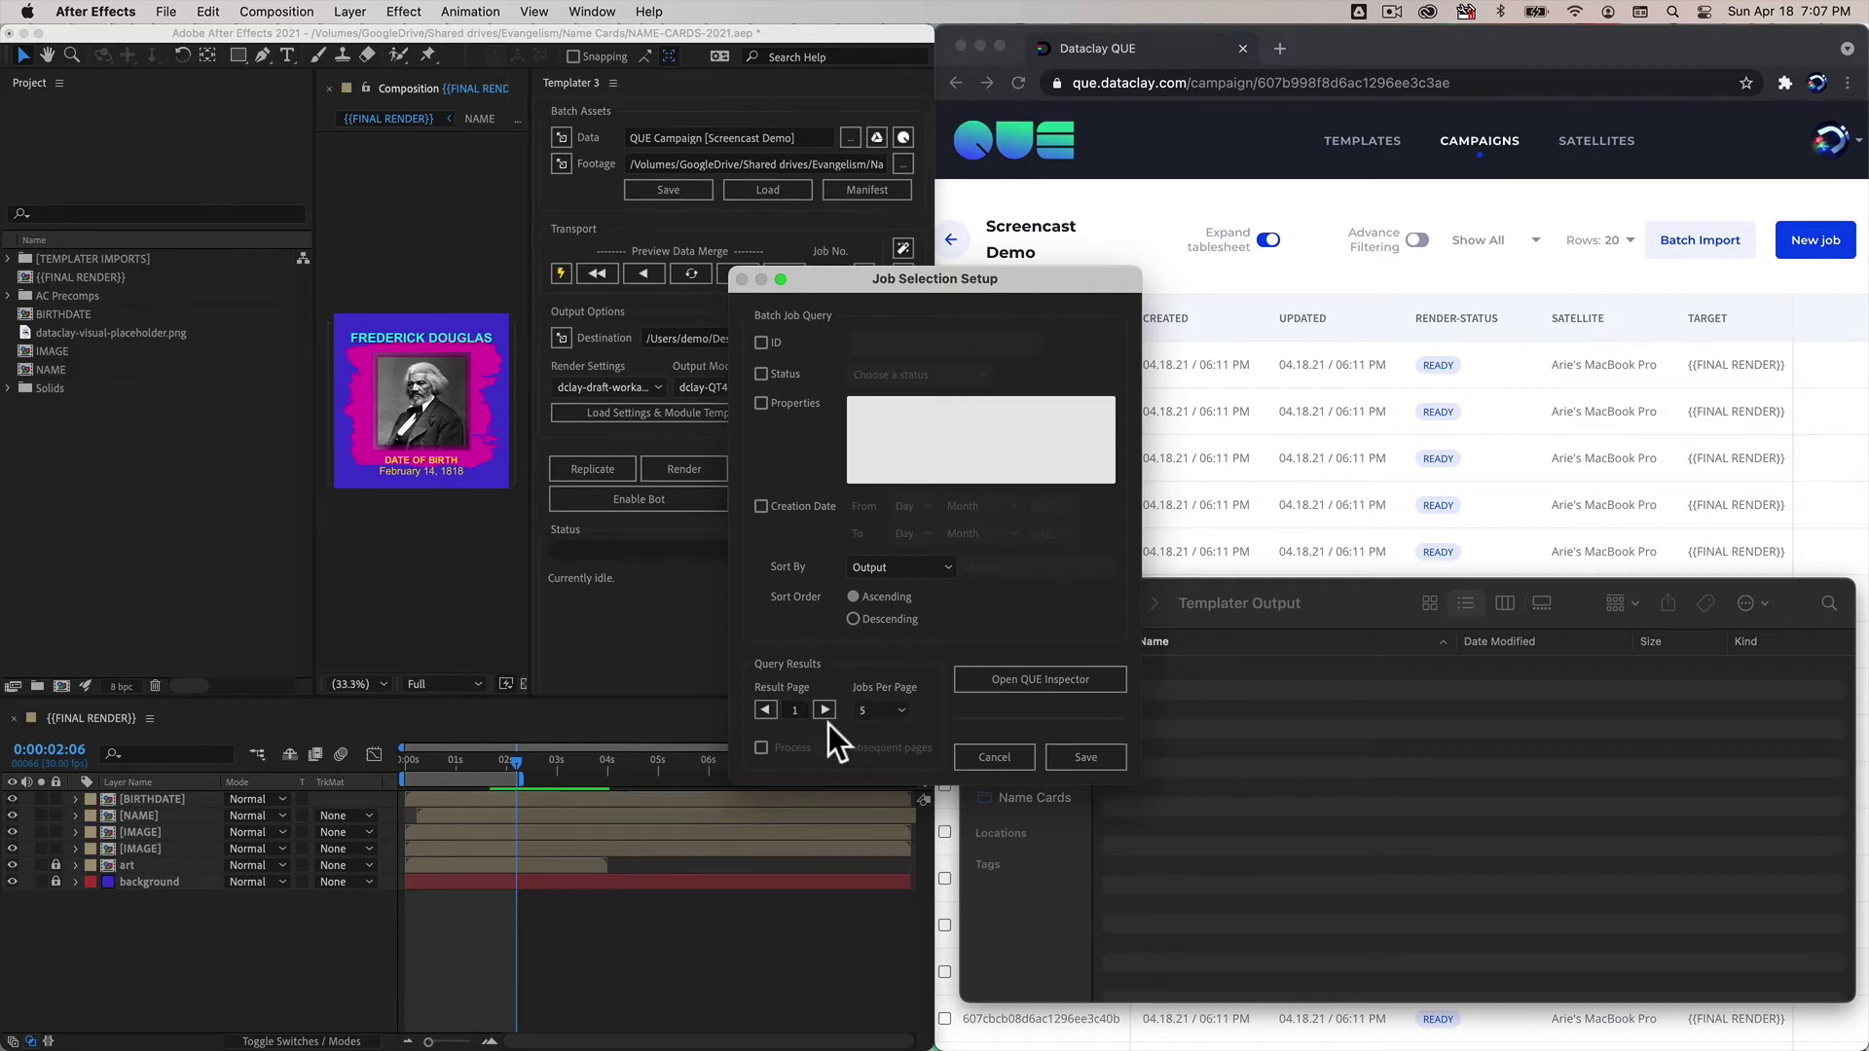
pyautogui.click(979, 747)
pyautogui.click(709, 600)
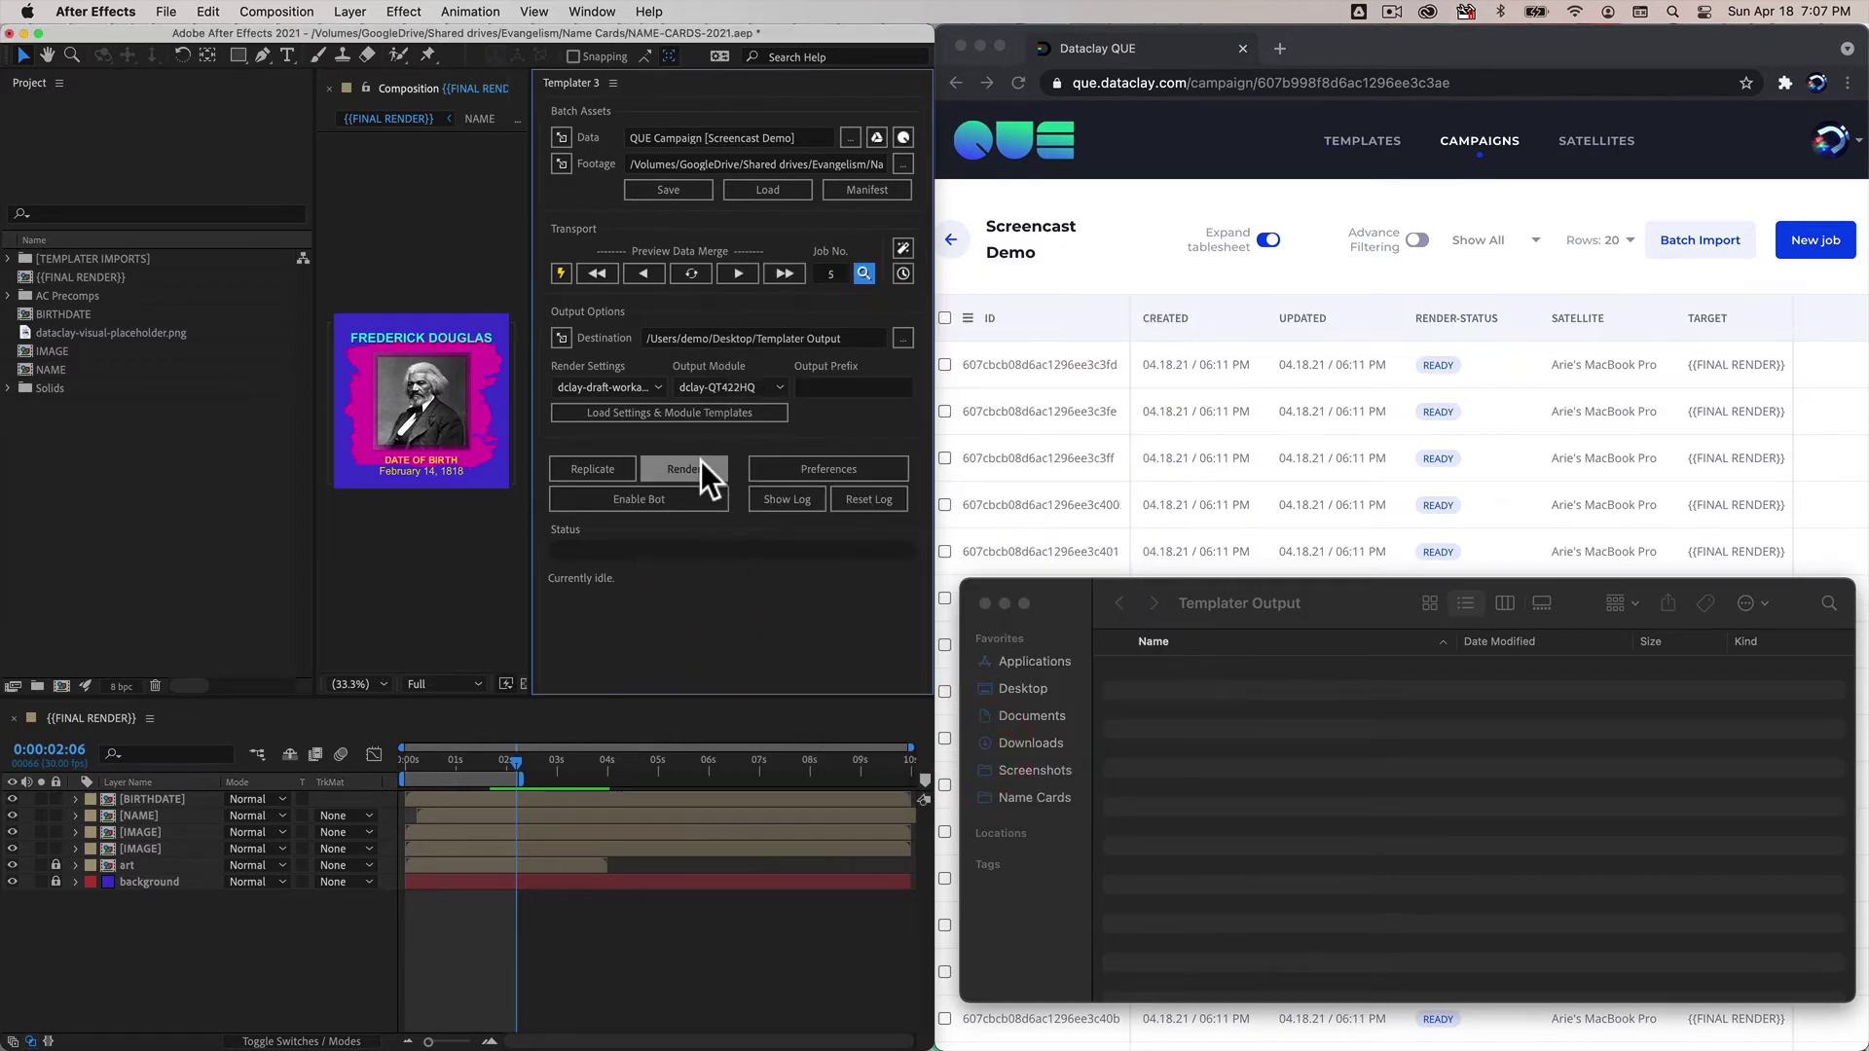
pyautogui.click(701, 461)
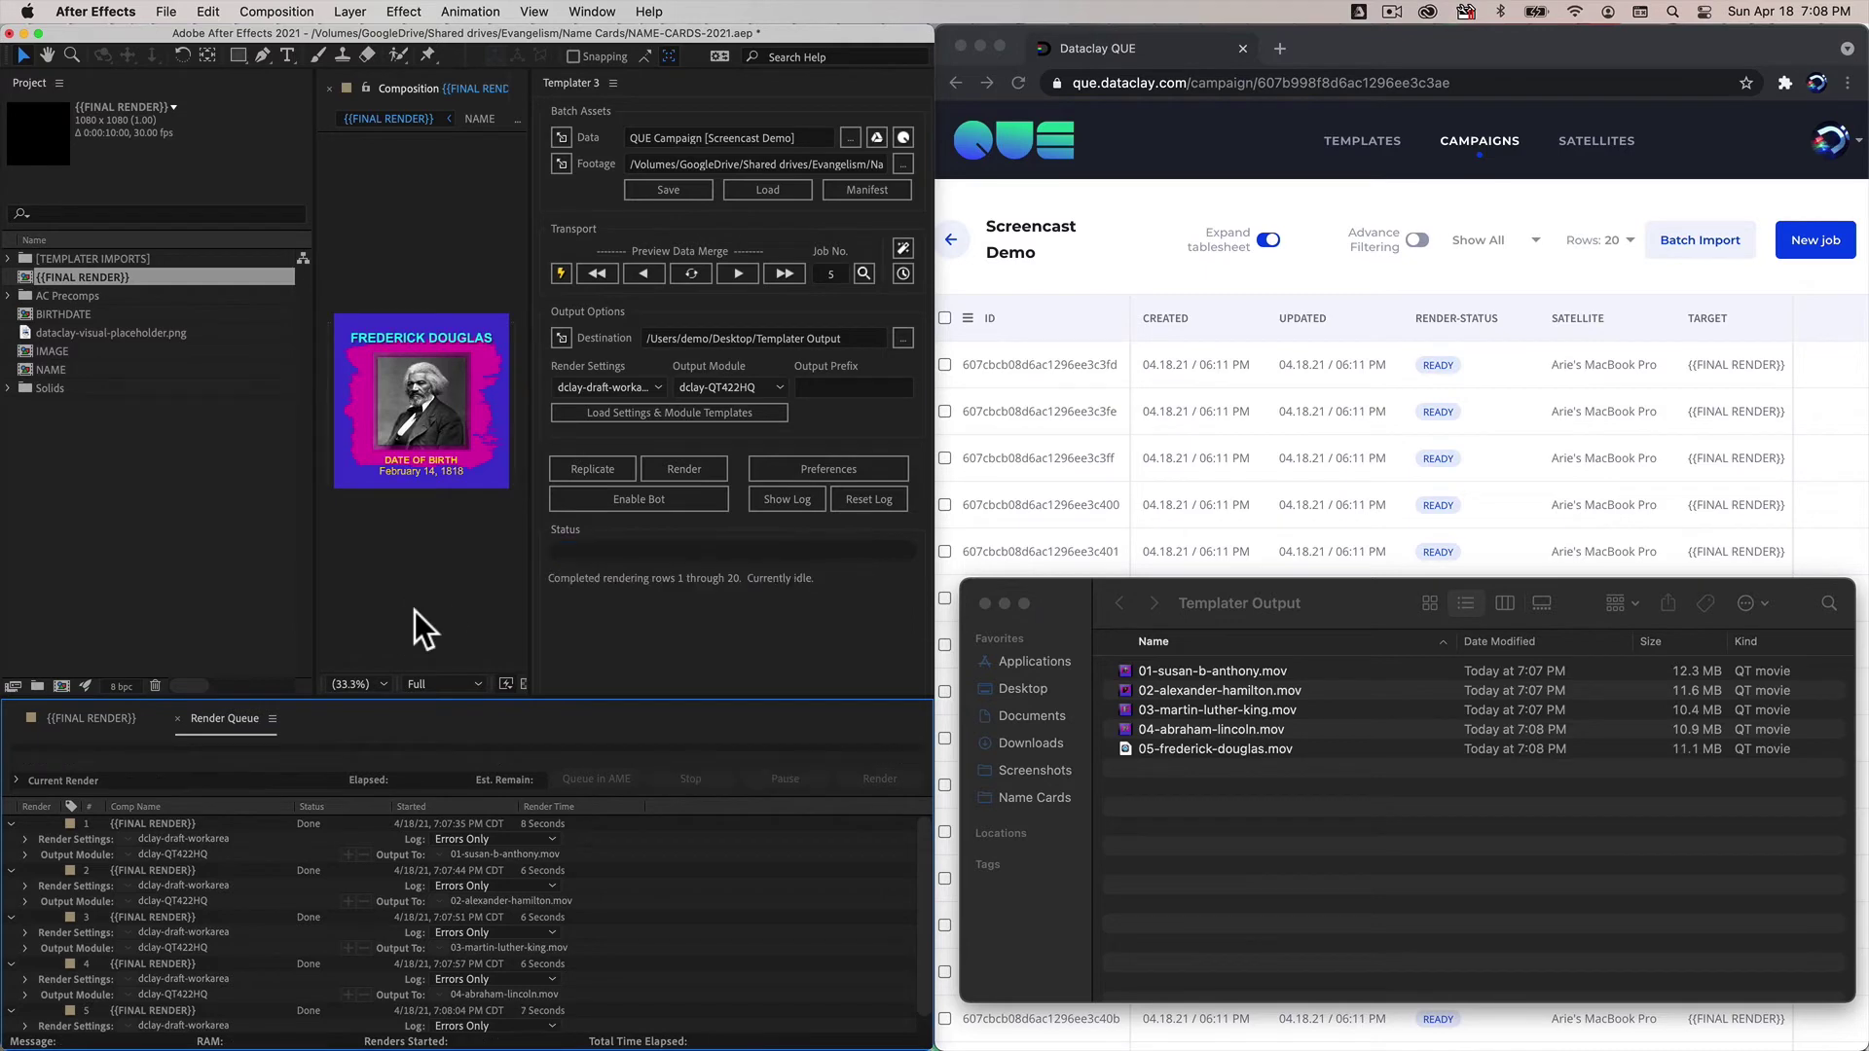
pyautogui.click(1233, 669)
pyautogui.press('space')
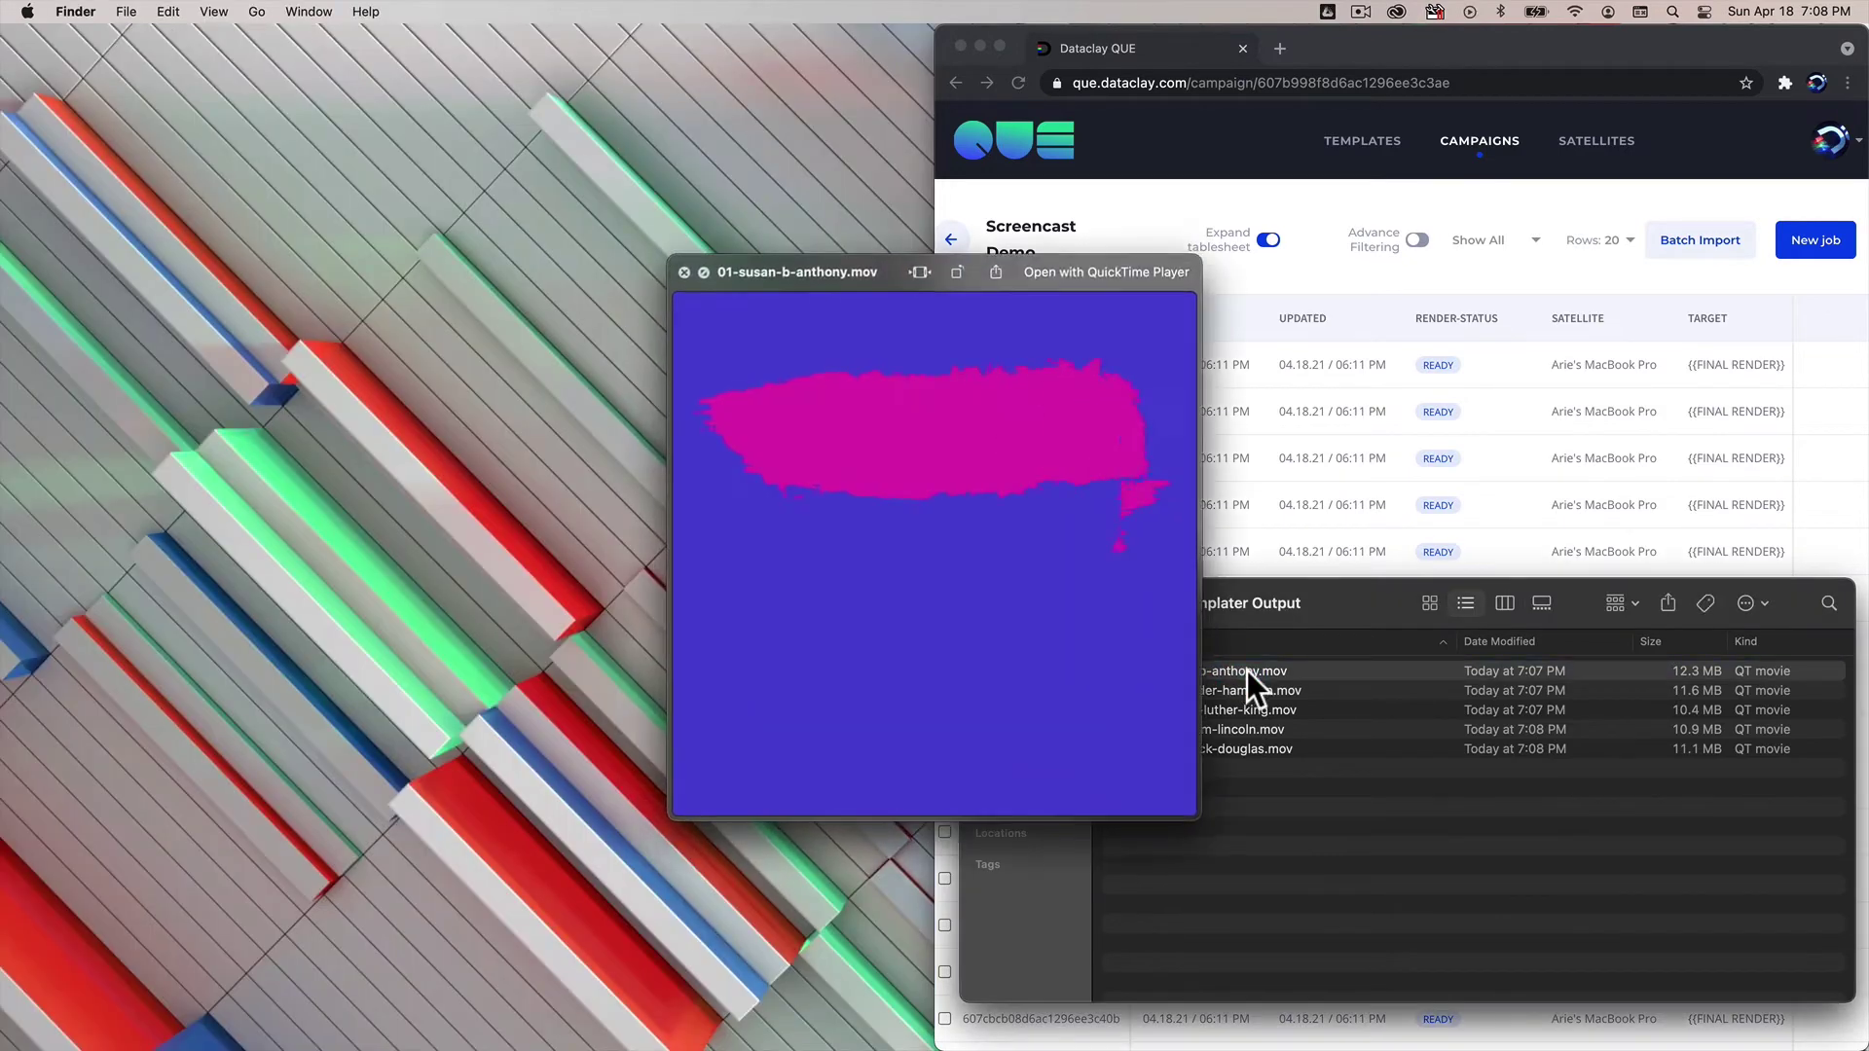
pyautogui.press('Down')
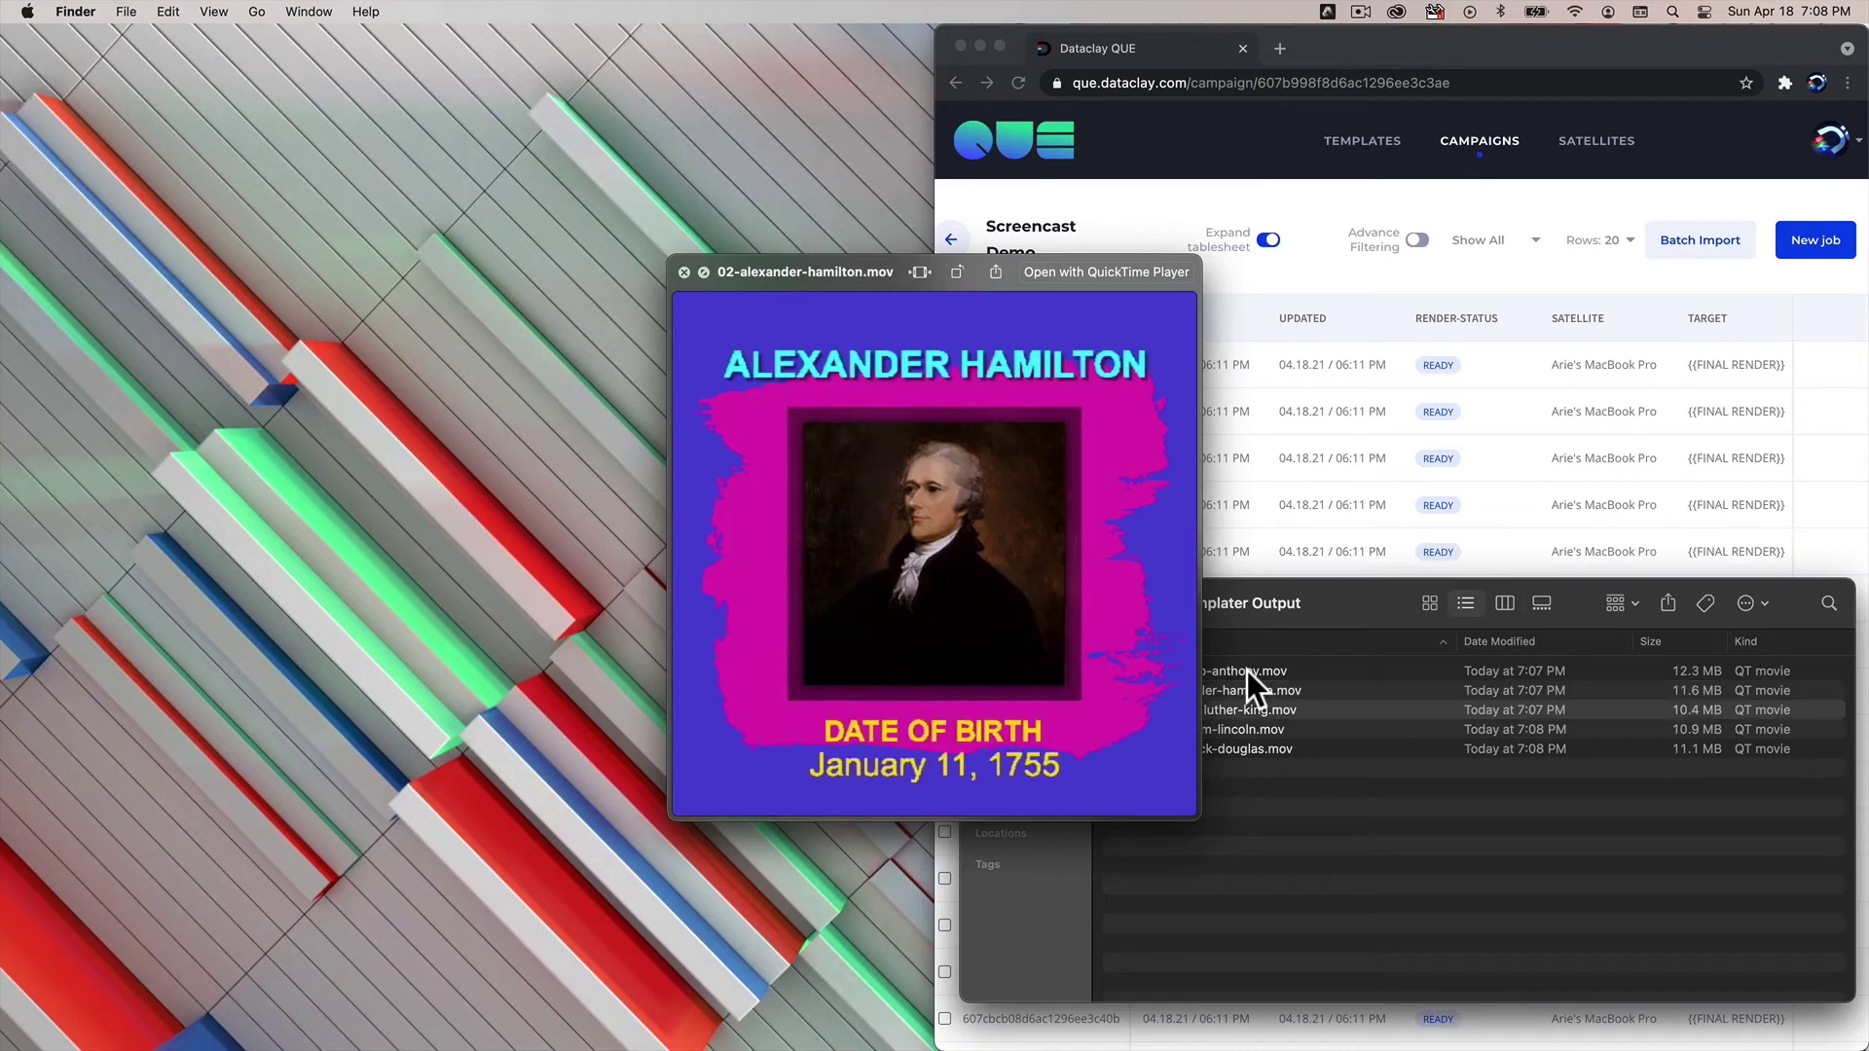
pyautogui.press('Down')
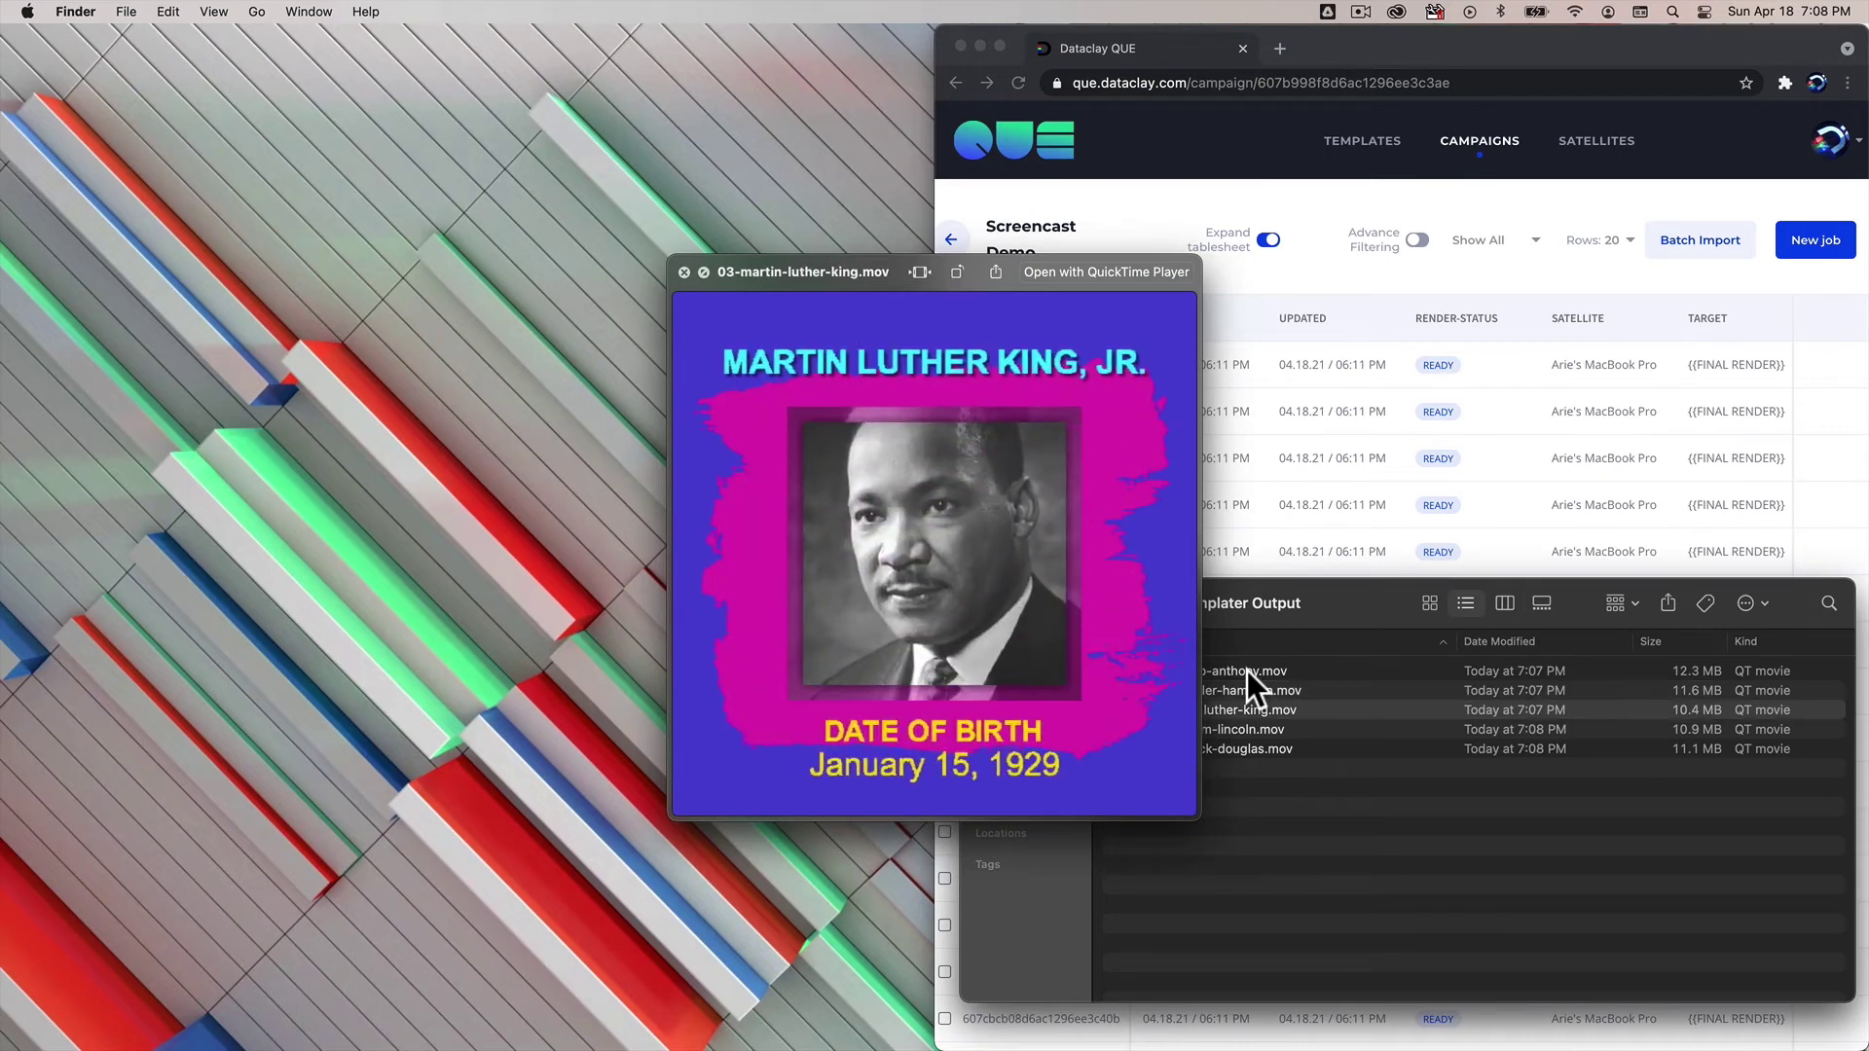
pyautogui.press('space')
pyautogui.press('super+Tab')
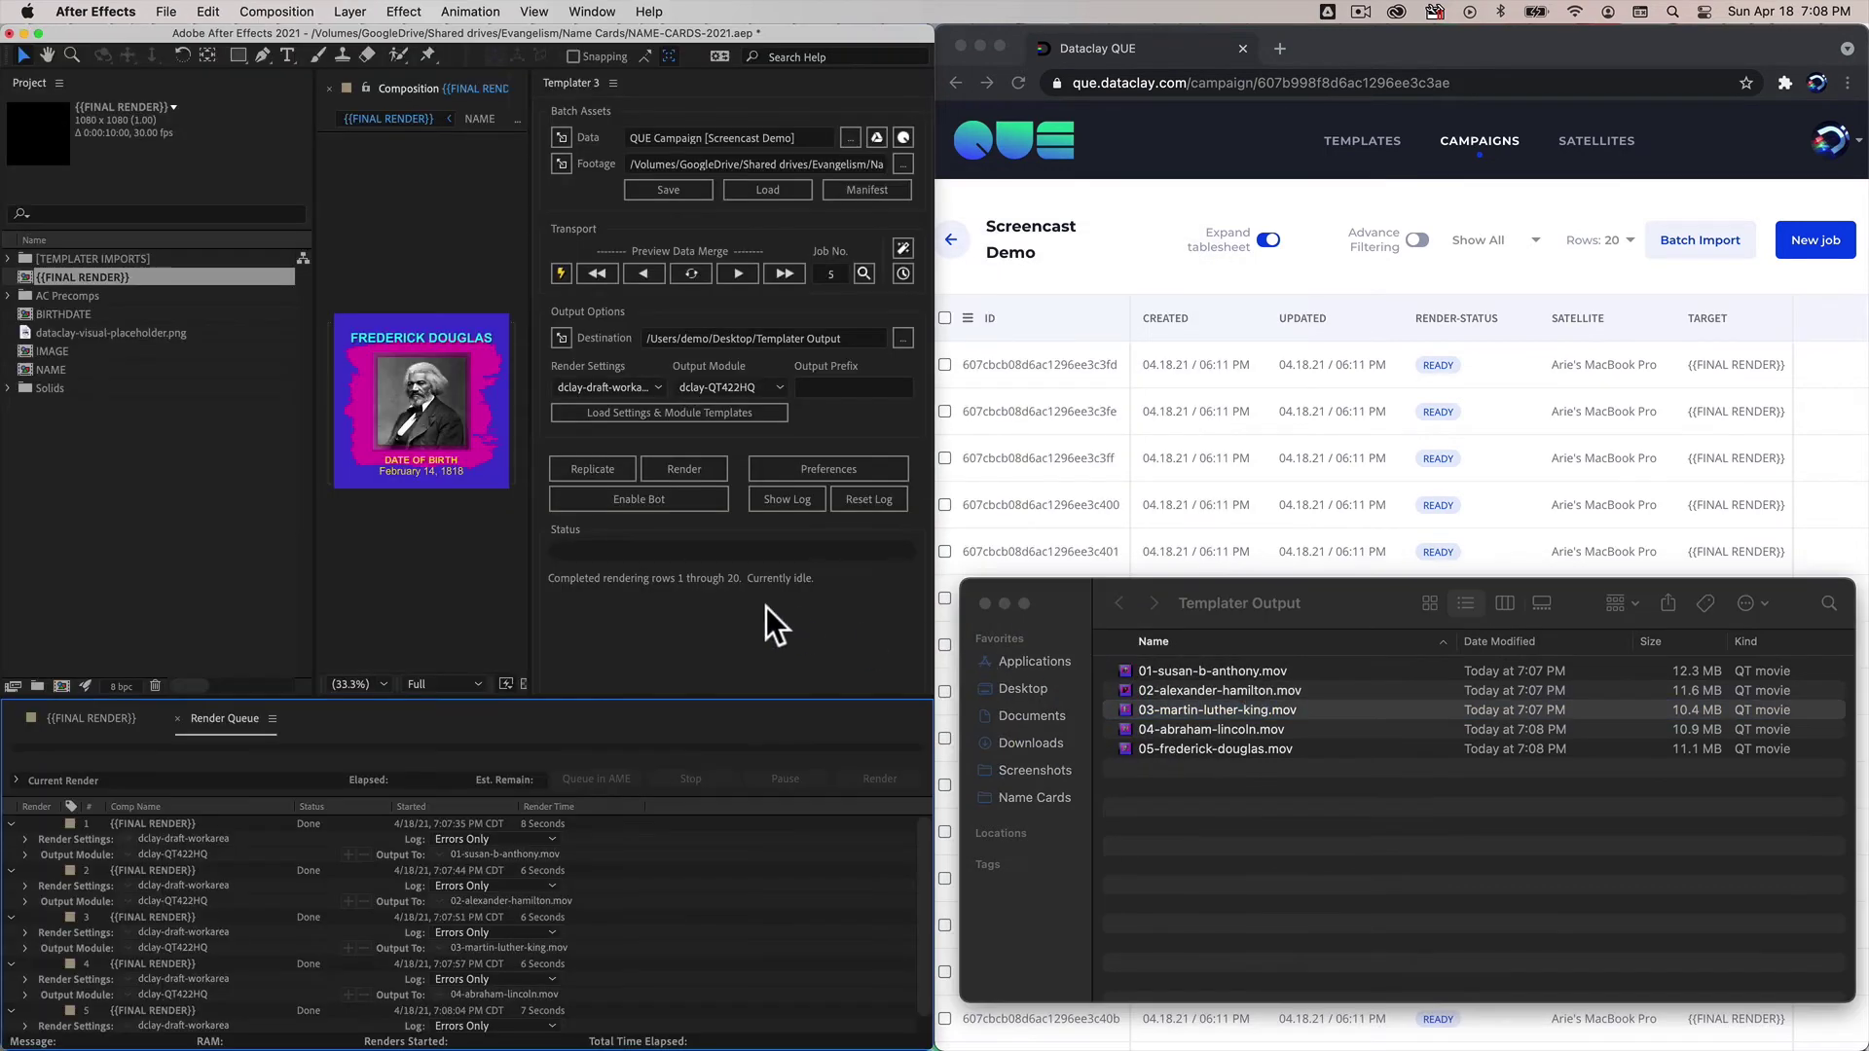
# In the Job Selection Setup, enable Process subsequent pages and set the page count to 1
pyautogui.click(865, 276)
pyautogui.moveTo(882, 278); pyautogui.dragTo(680, 162)
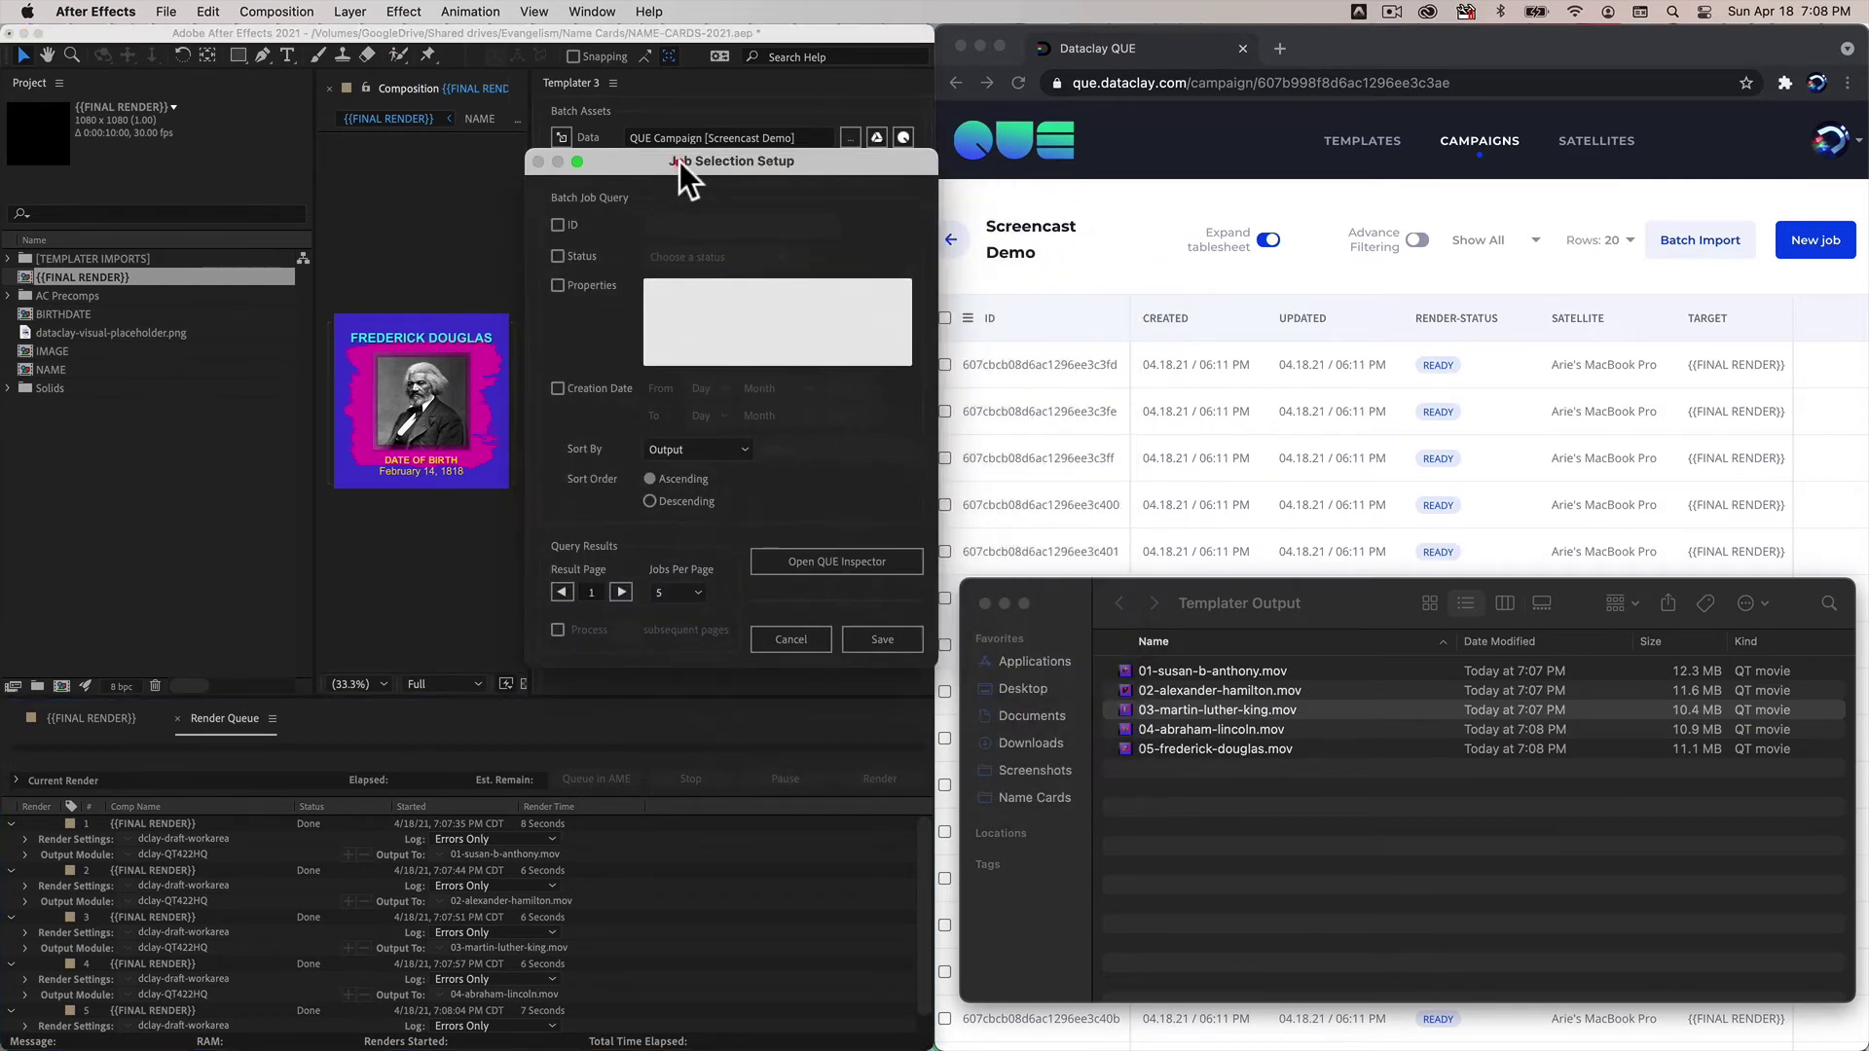
pyautogui.click(557, 629)
pyautogui.click(624, 630)
pyautogui.write('2')
pyautogui.doubleClick(623, 632)
pyautogui.write('1')
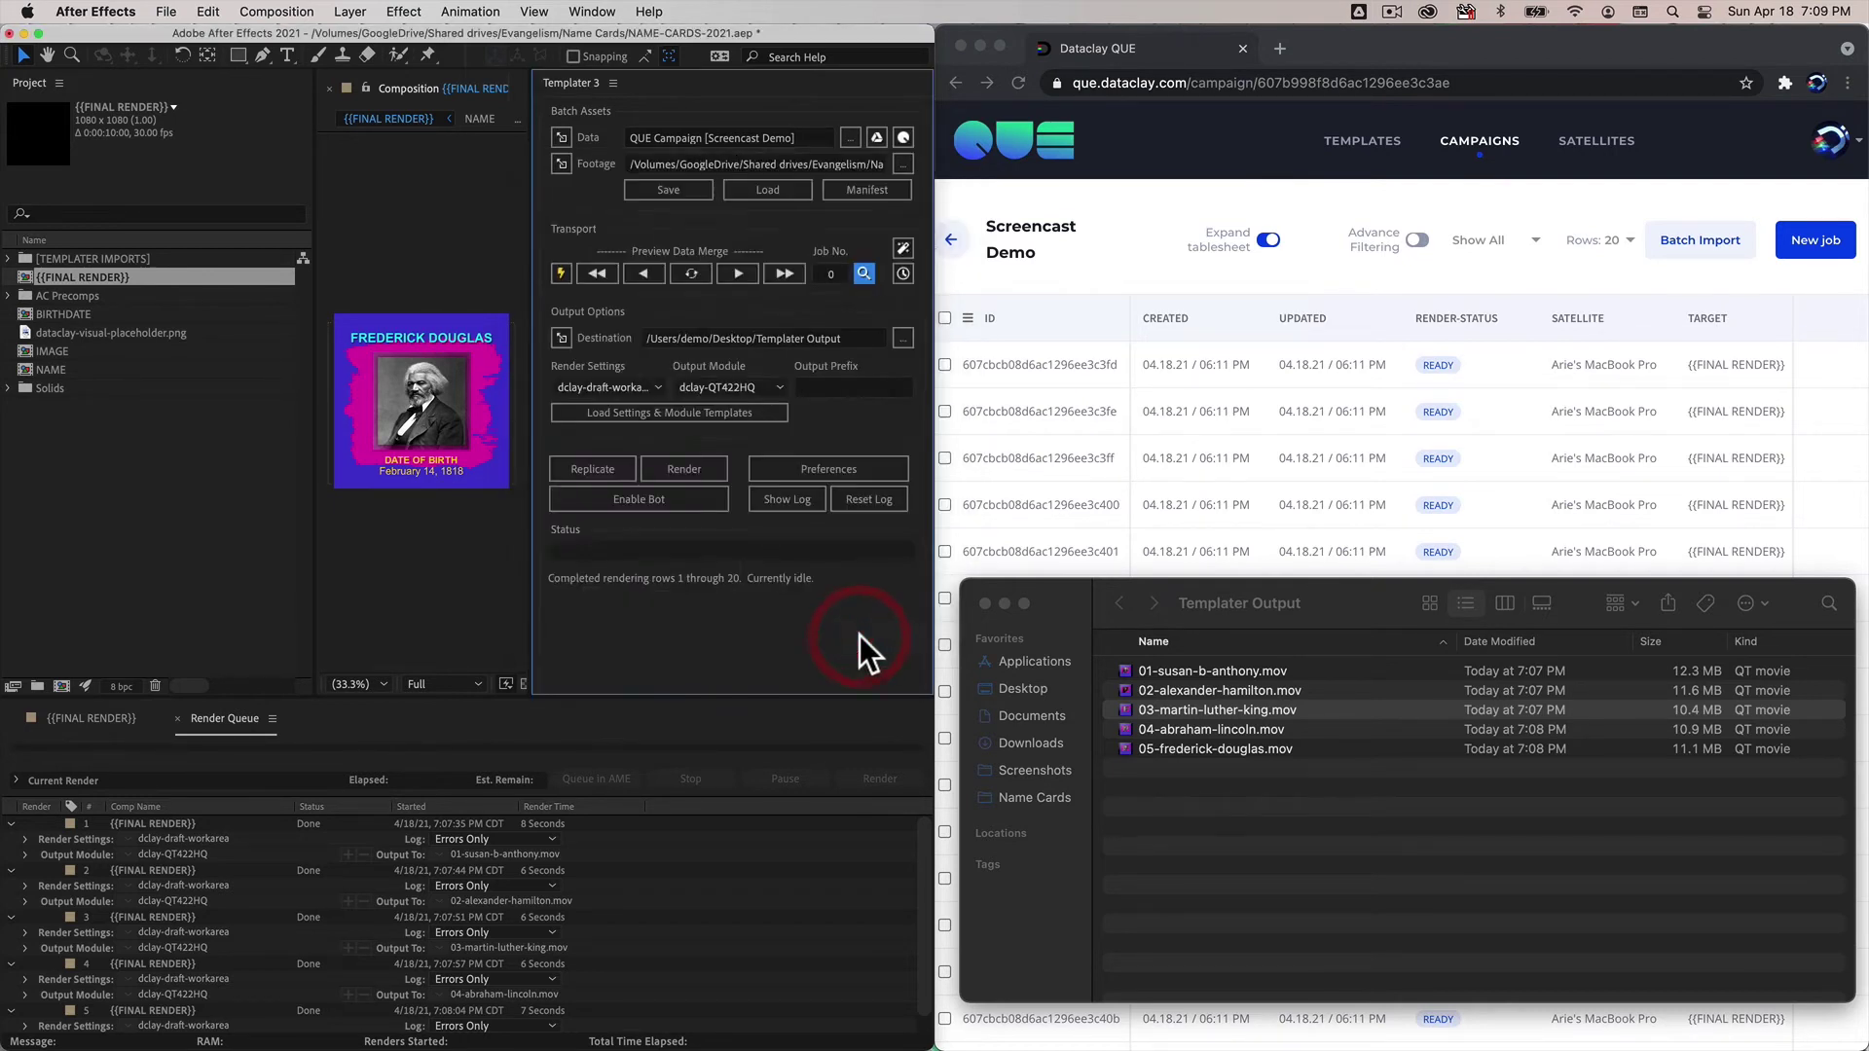
# Render the remaining QUE jobs, then check the new 06-web-dubois.mov in the Finder output folder
pyautogui.click(706, 475)
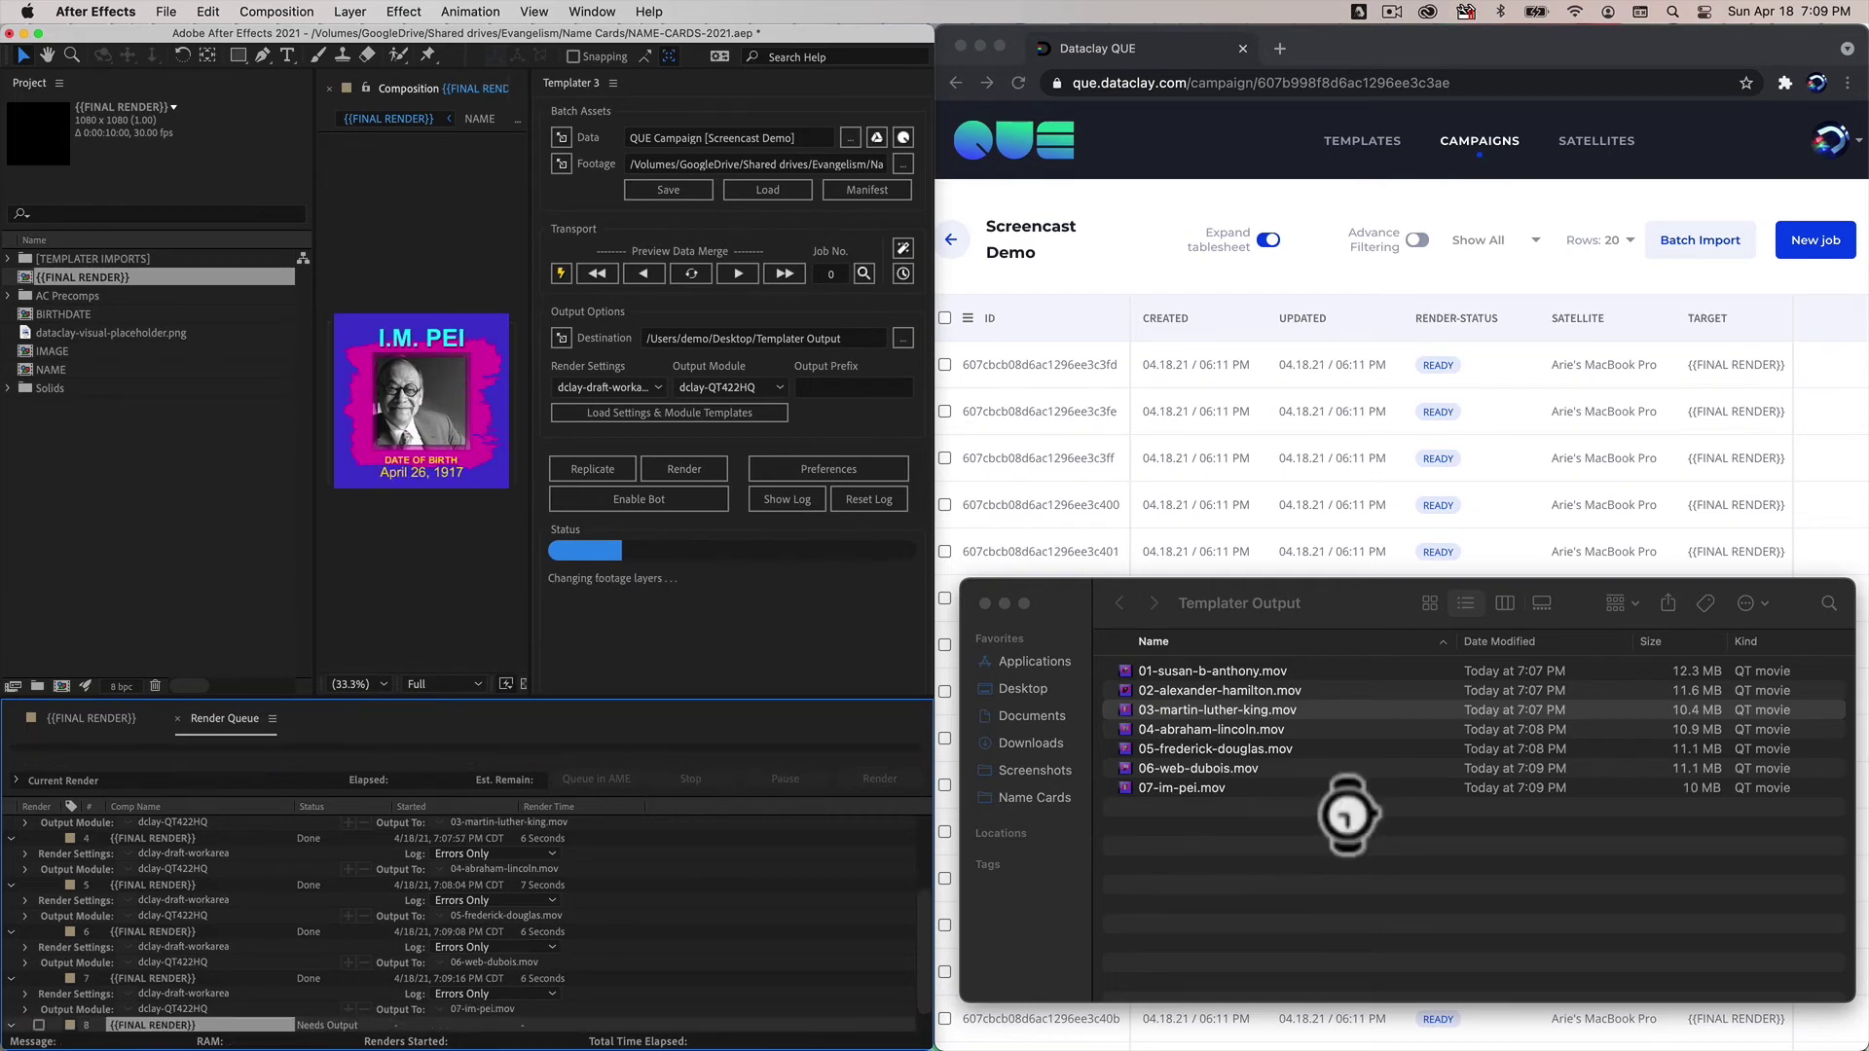
pyautogui.click(1243, 767)
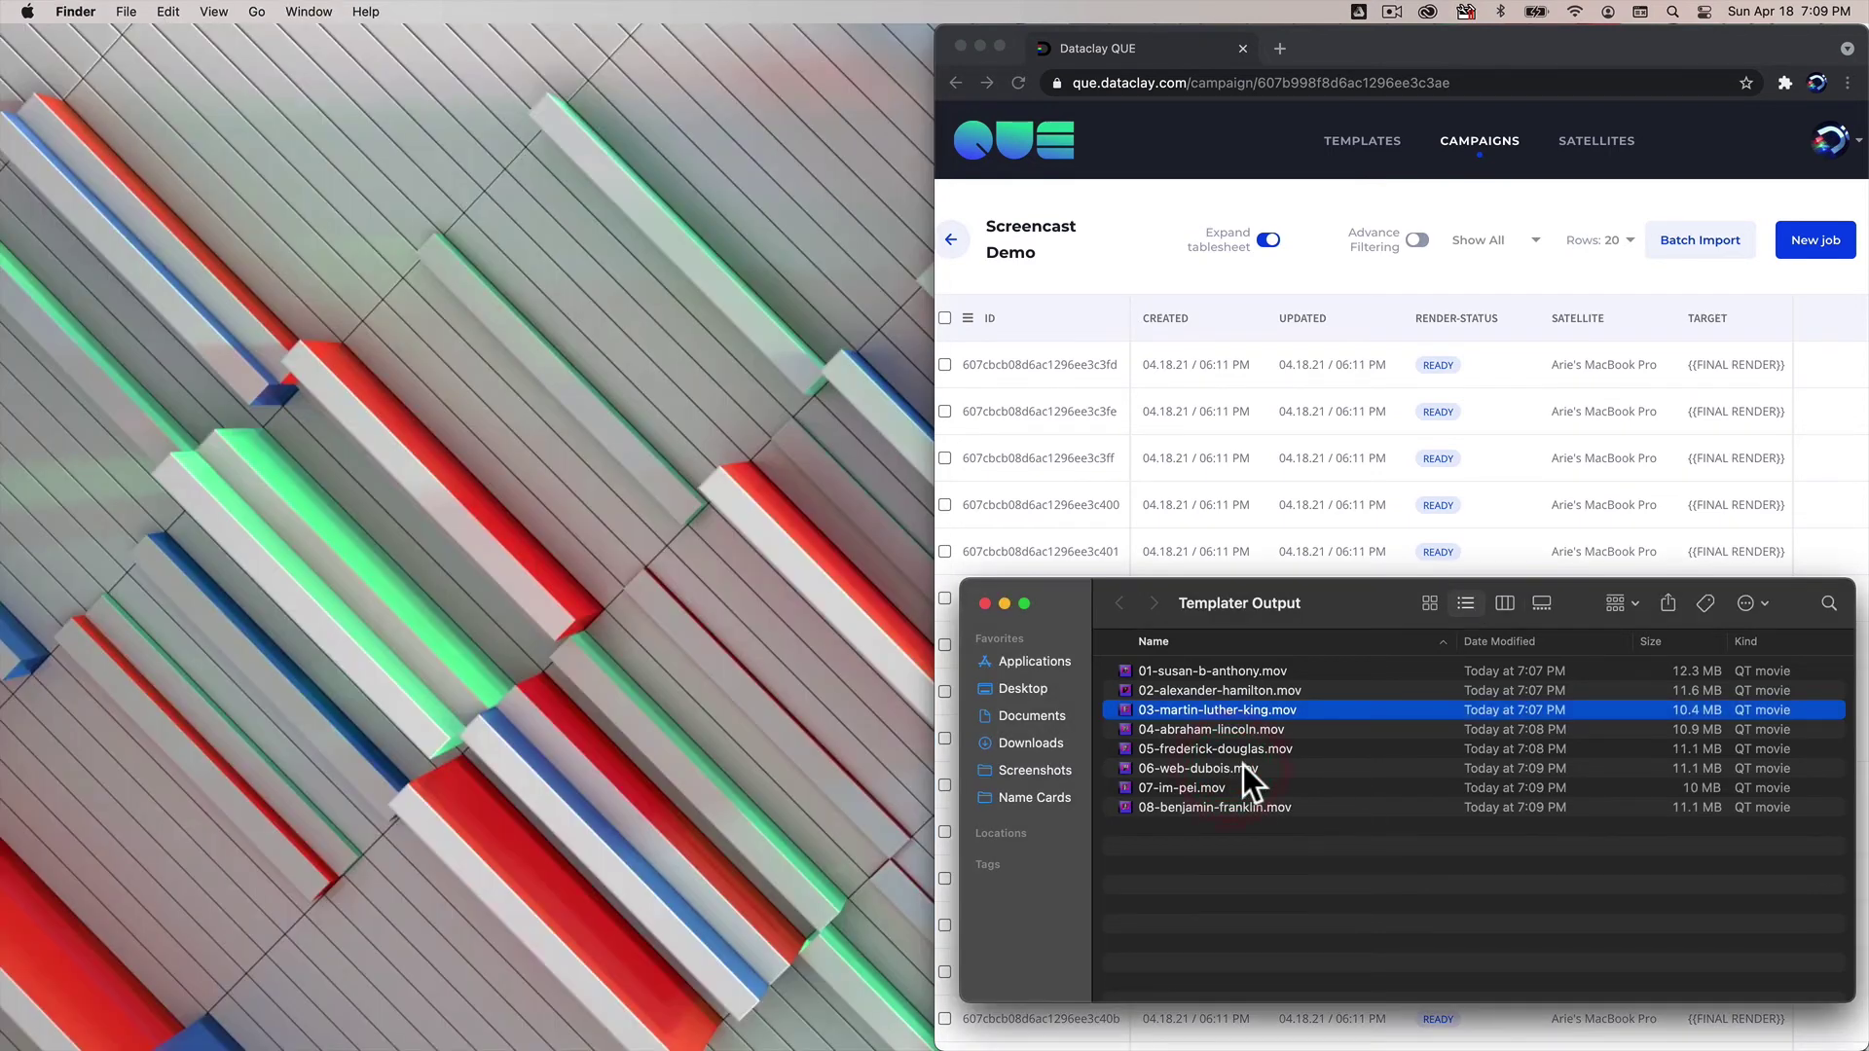
pyautogui.click(1243, 767)
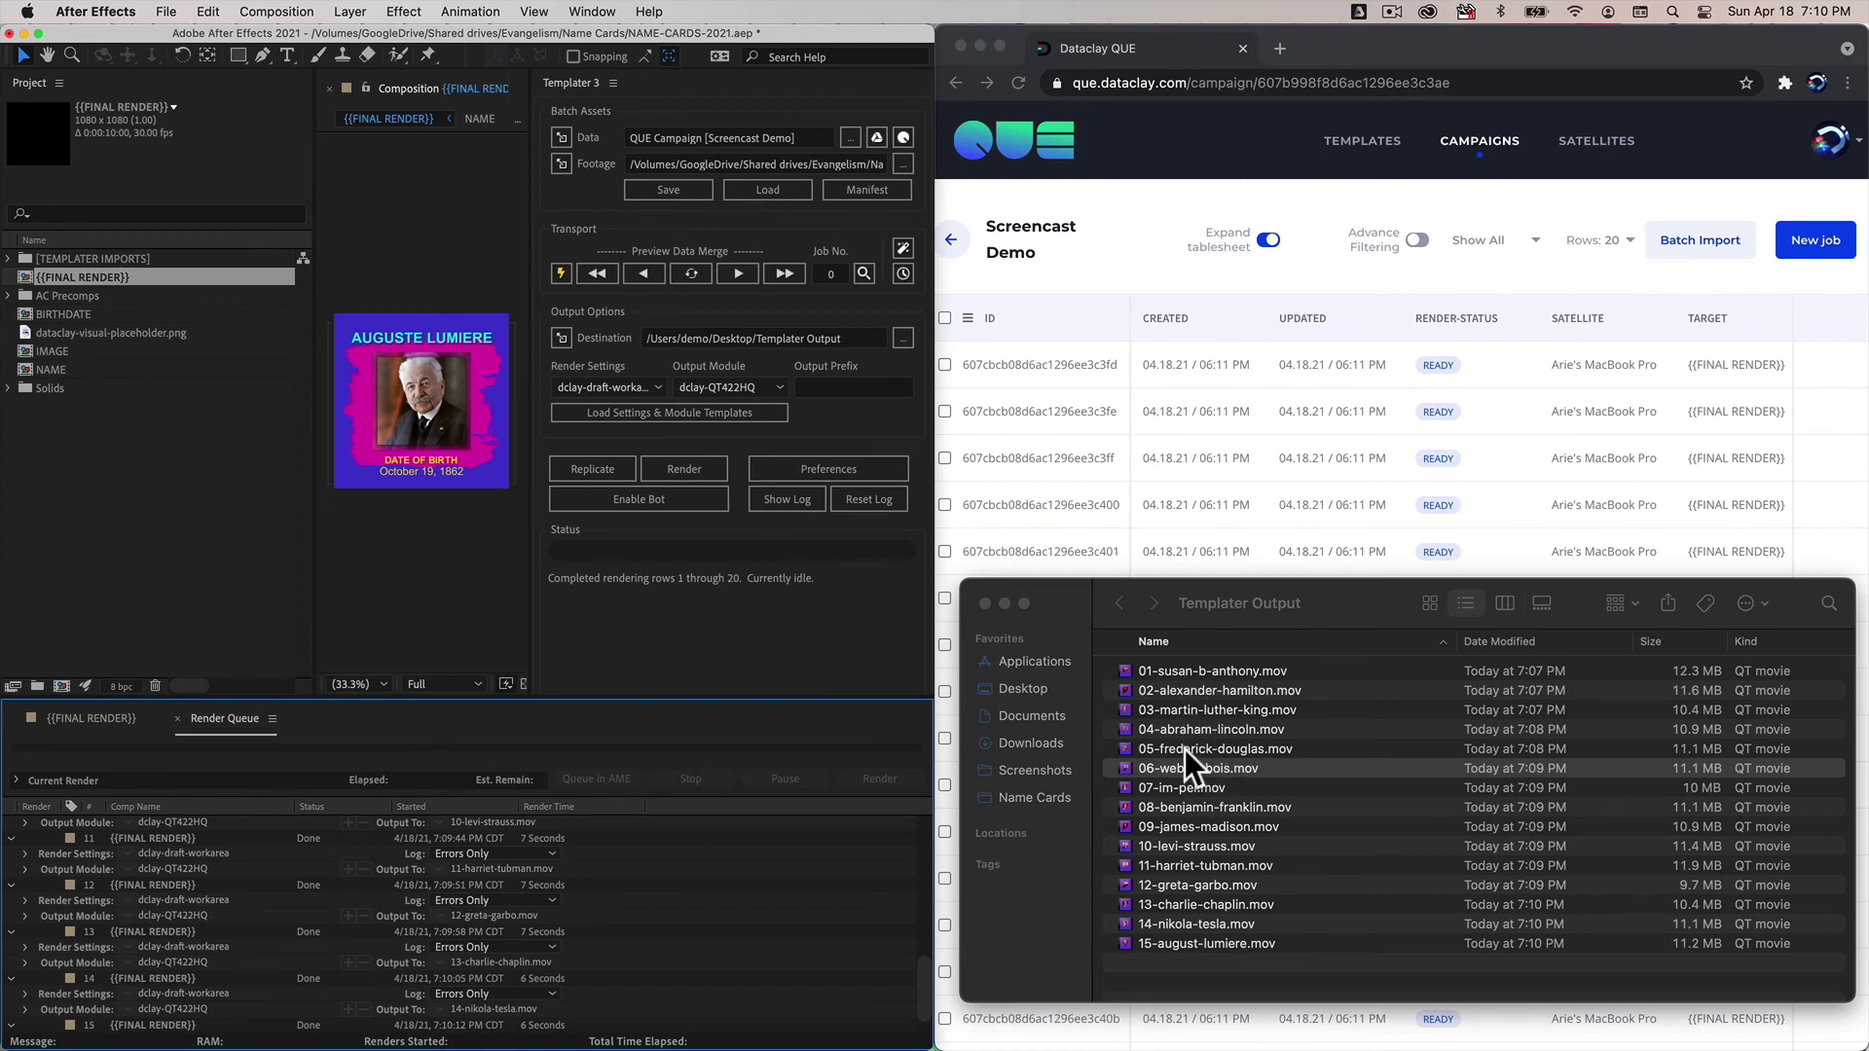
pyautogui.click(1165, 670)
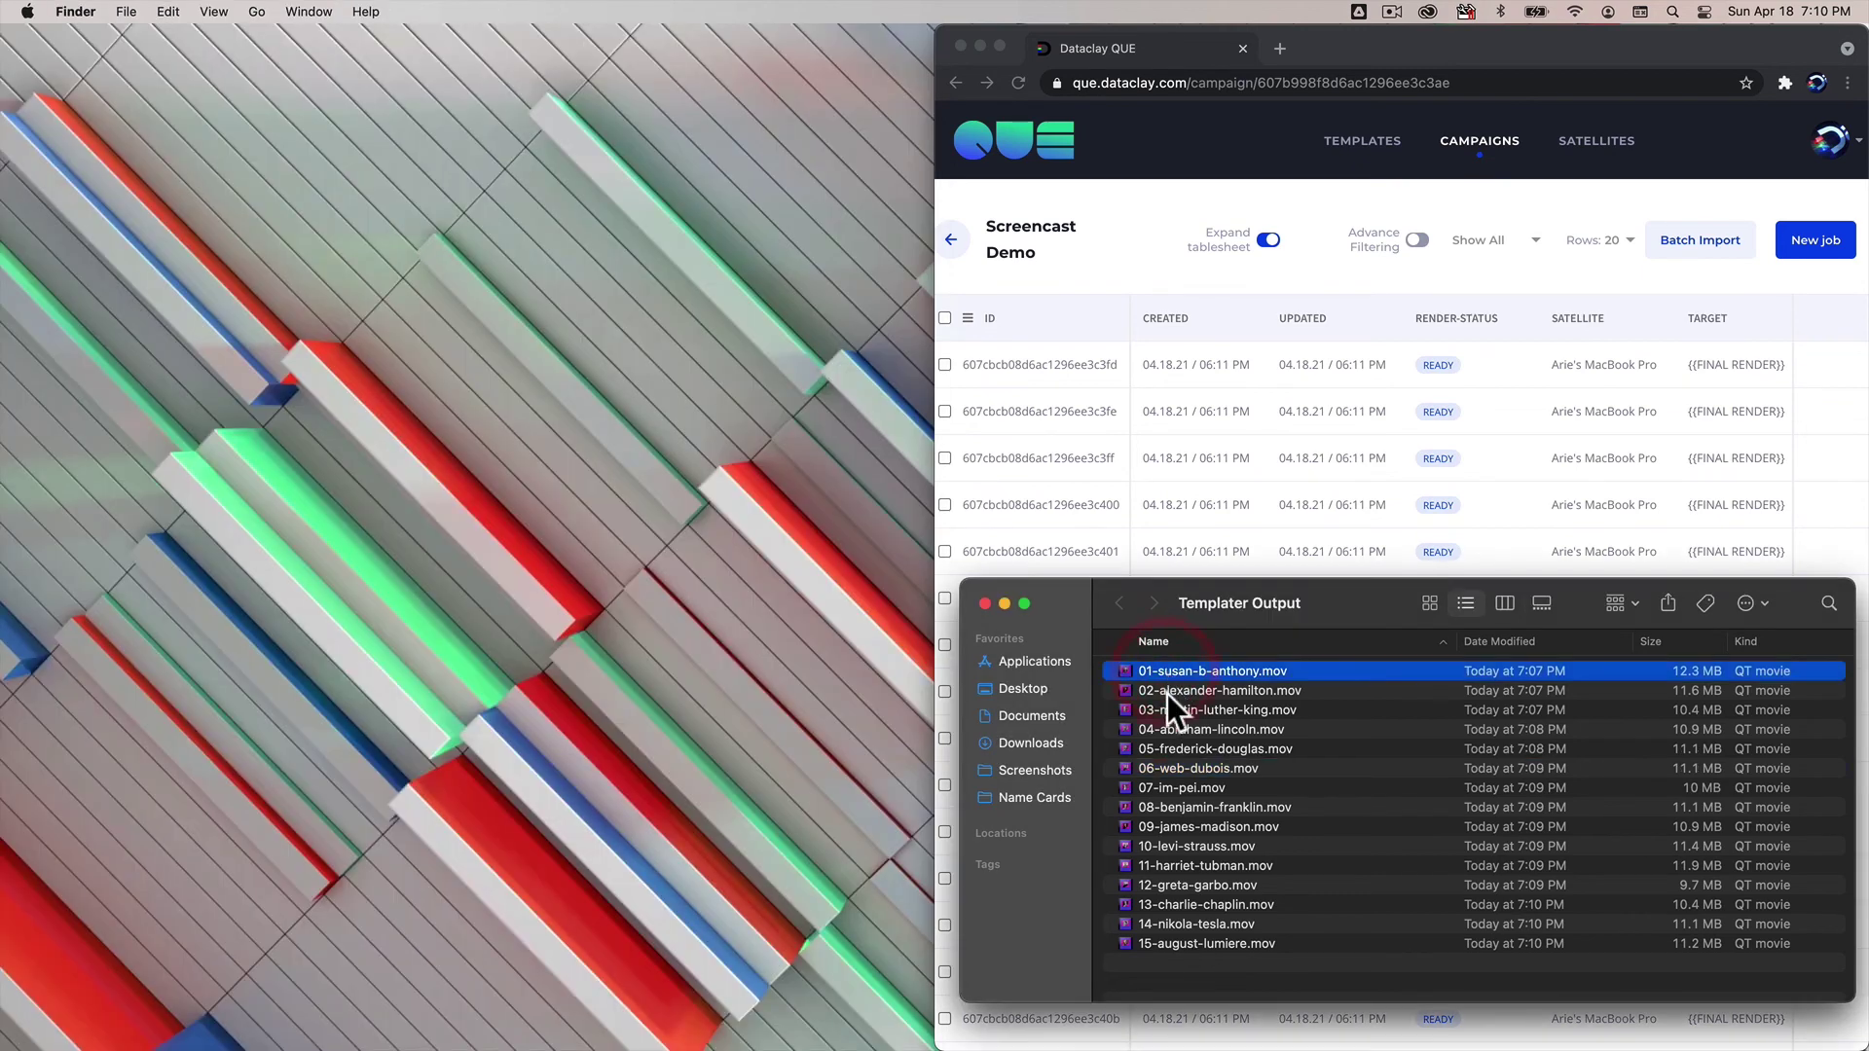
pyautogui.keyDown('shift'); pyautogui.click(1166, 746); pyautogui.keyUp('shift')
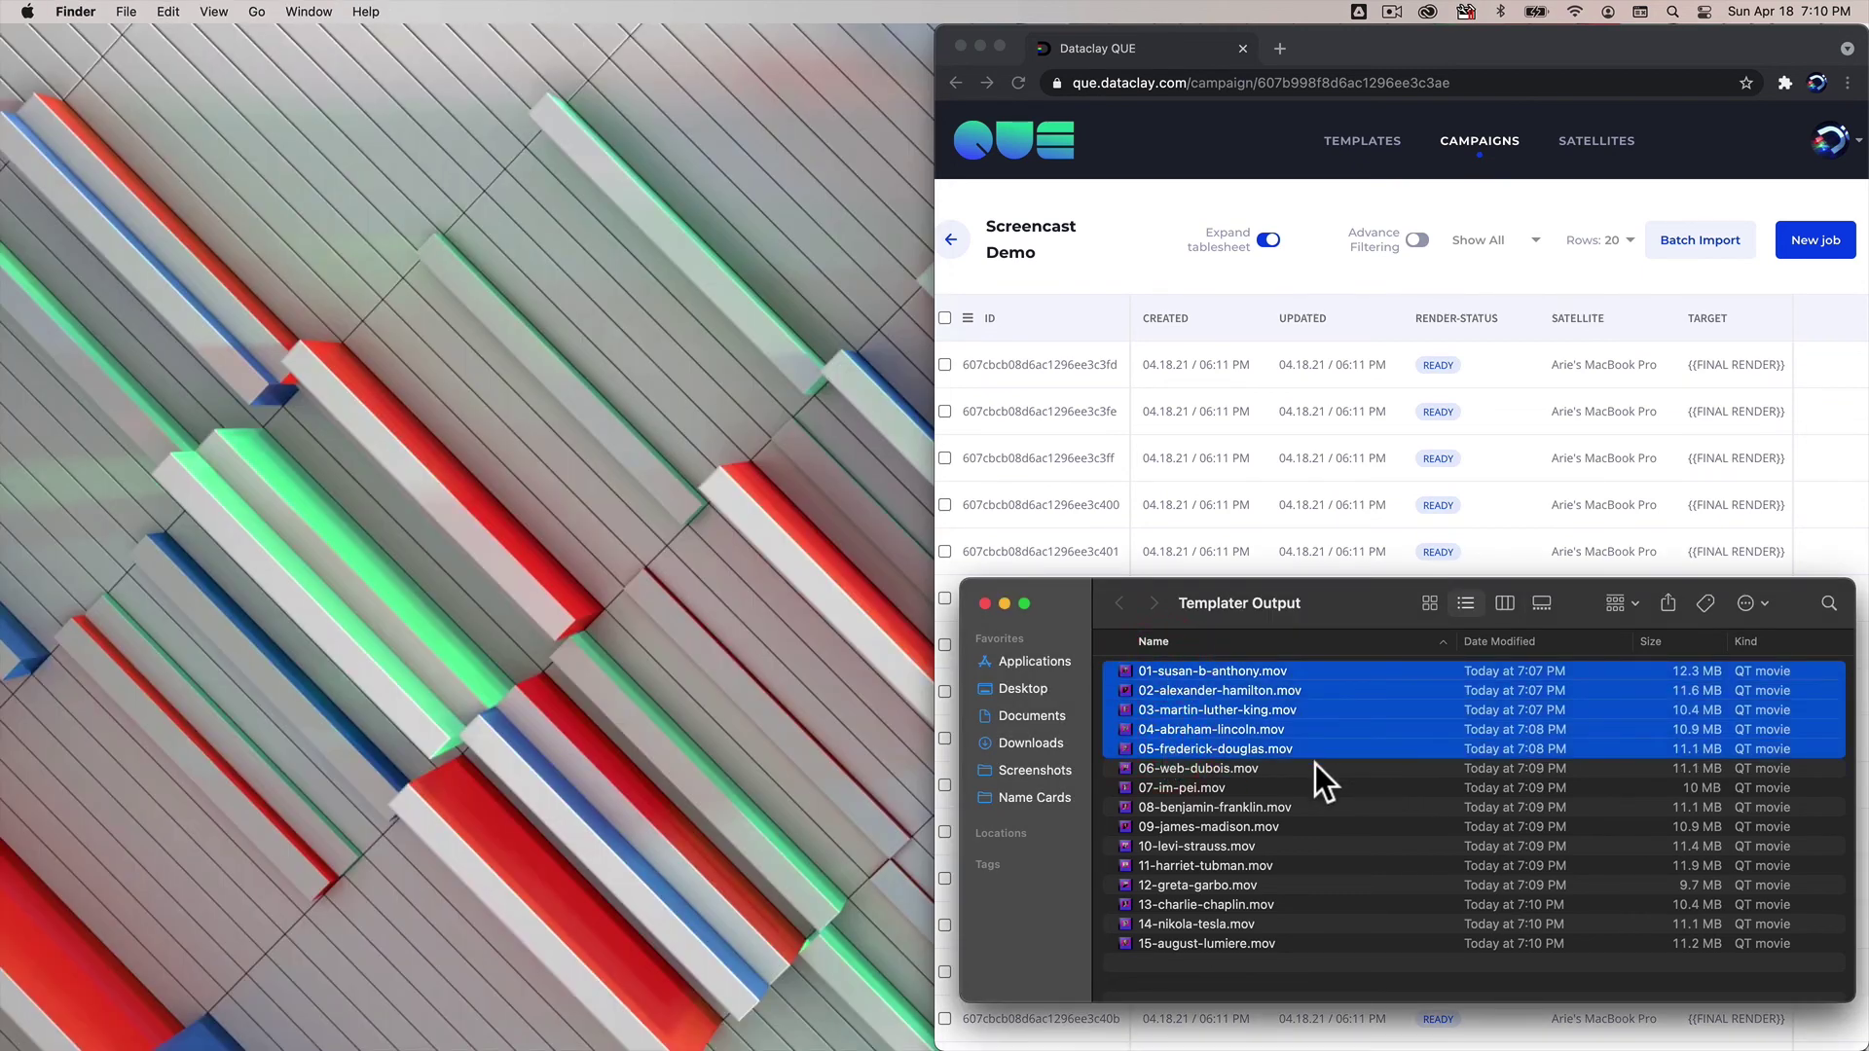
pyautogui.click(1193, 767)
pyautogui.keyDown('shift'); pyautogui.click(1173, 845); pyautogui.keyUp('shift')
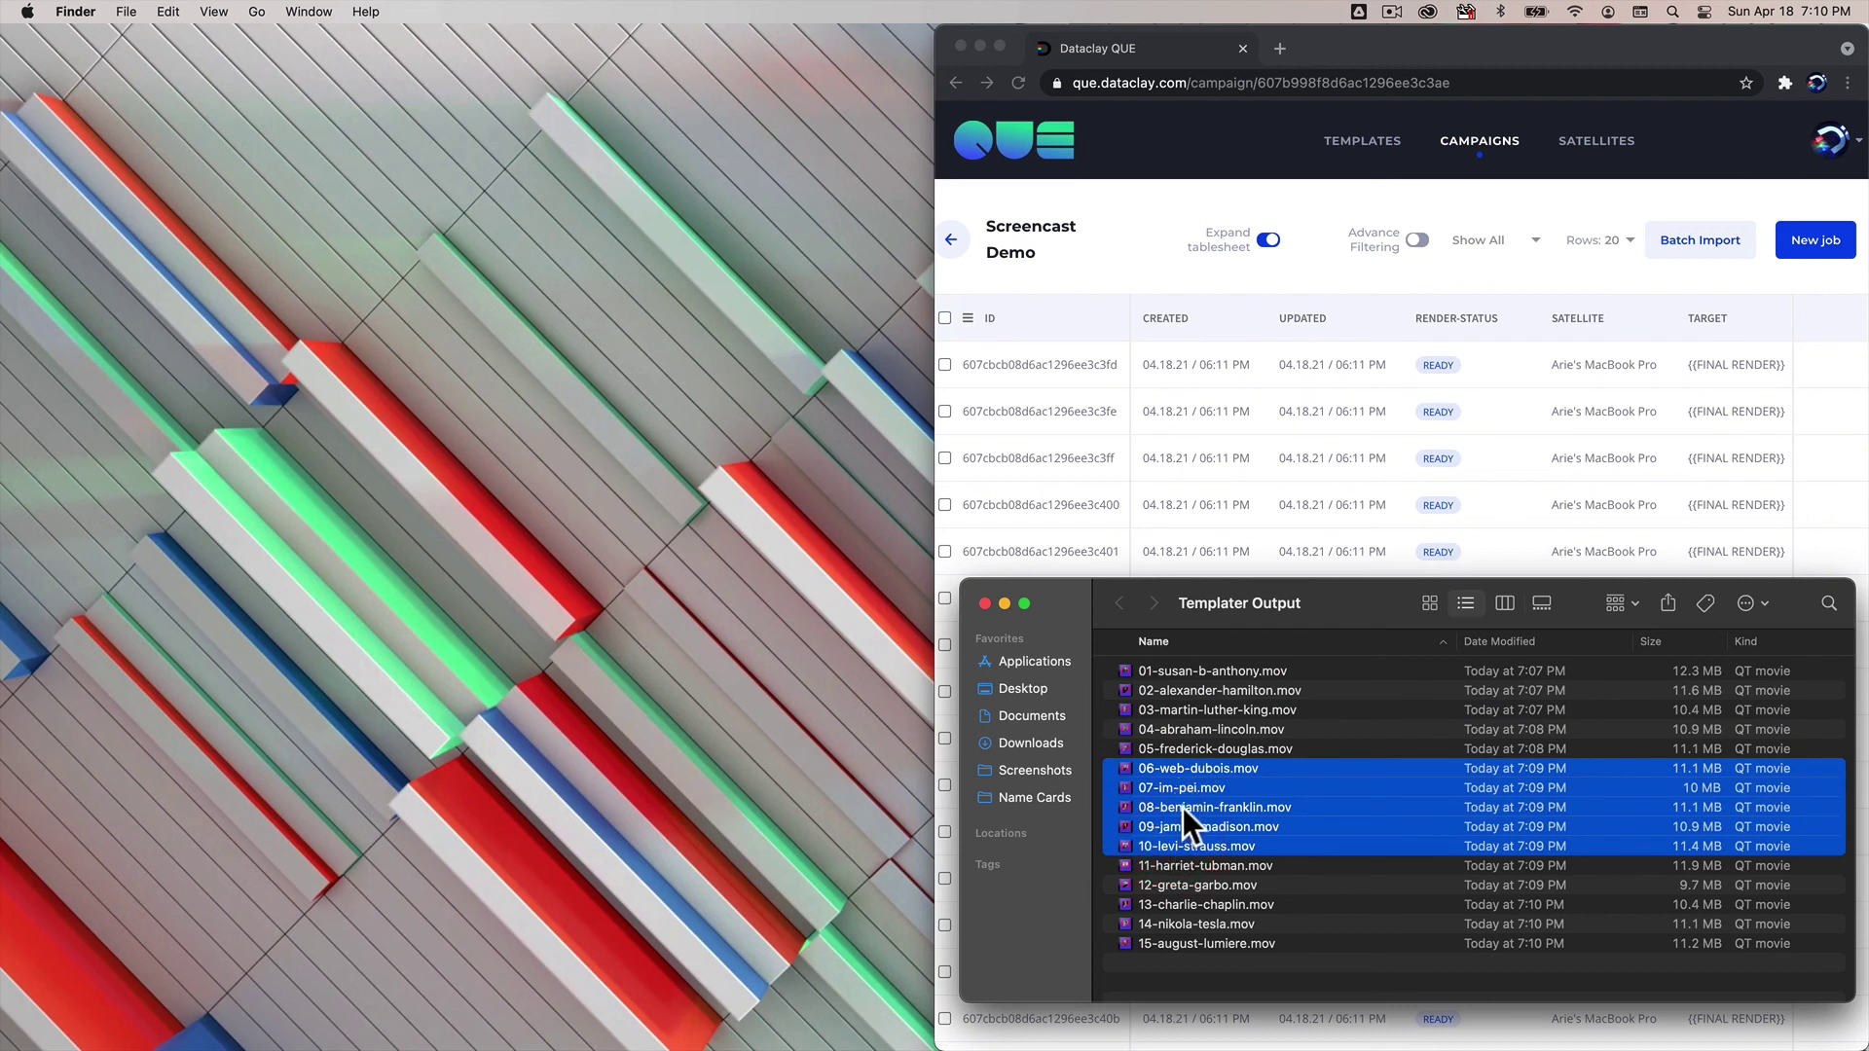
pyautogui.click(1197, 866)
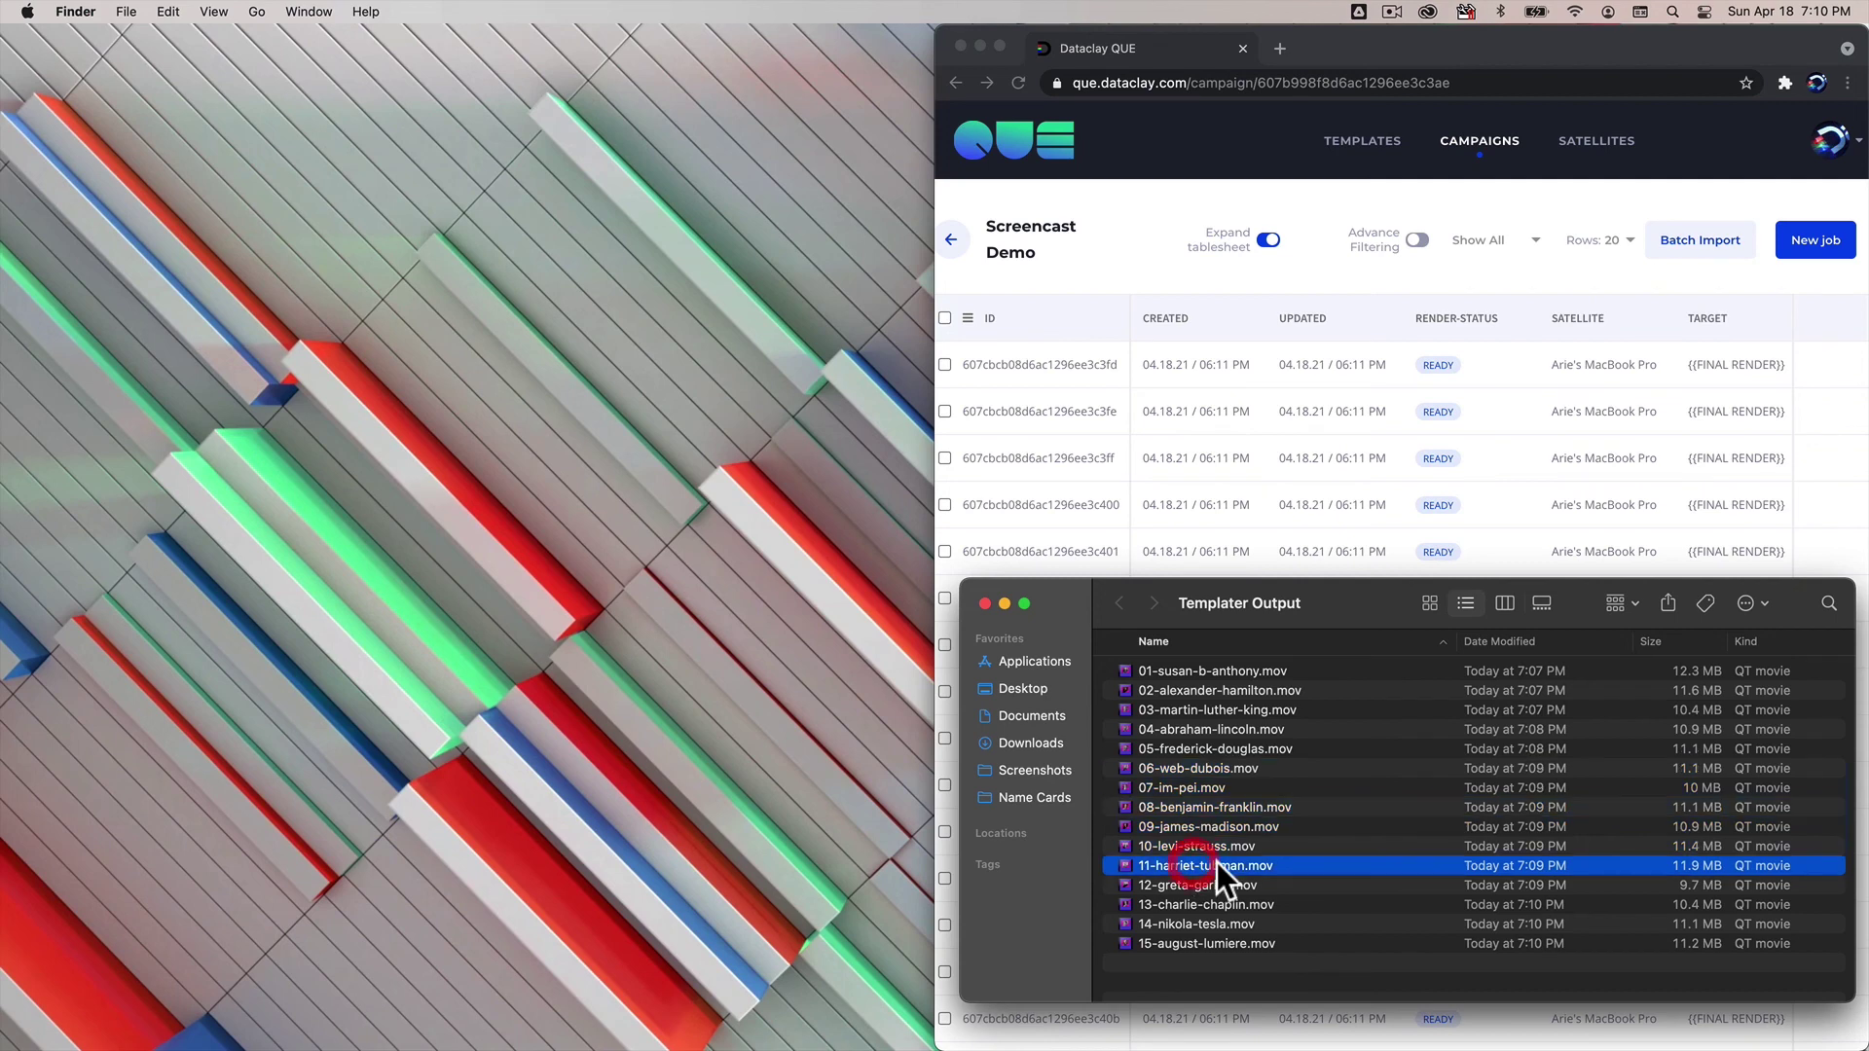
pyautogui.keyDown('shift'); pyautogui.click(1201, 944); pyautogui.keyUp('shift')
pyautogui.press('super+Tab')
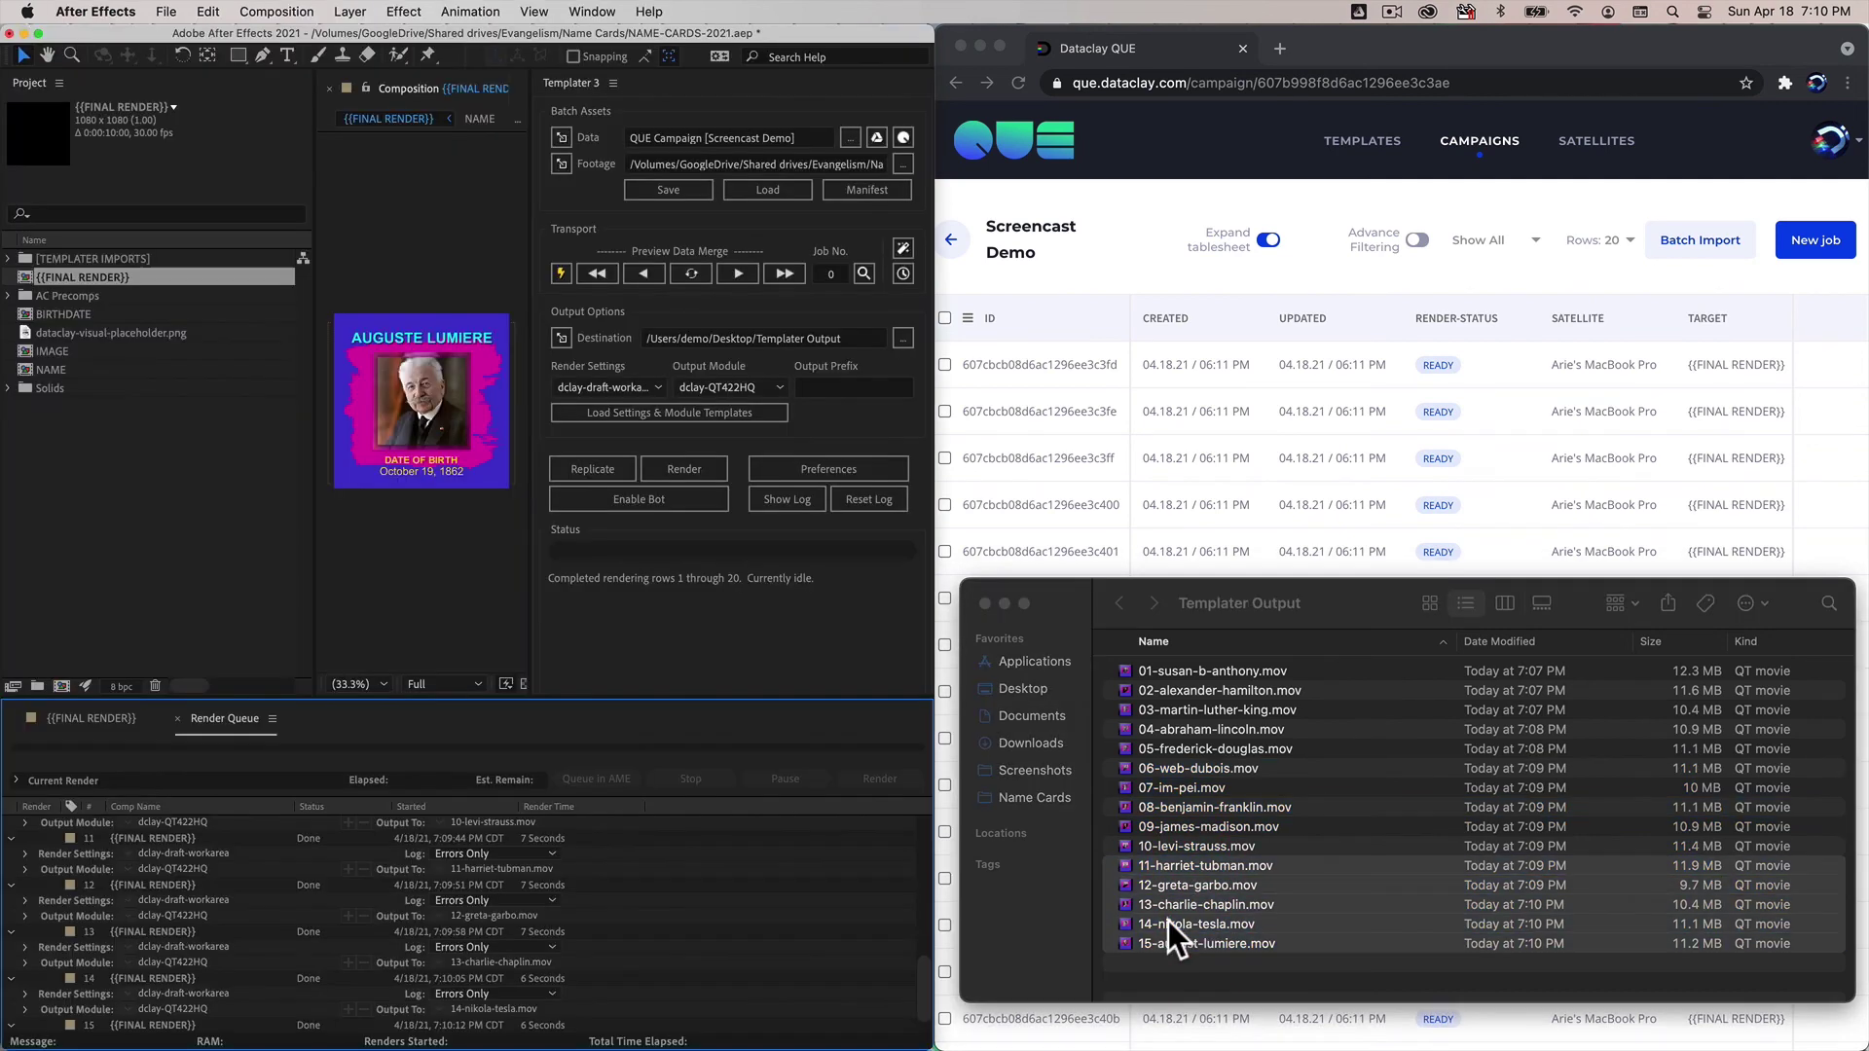